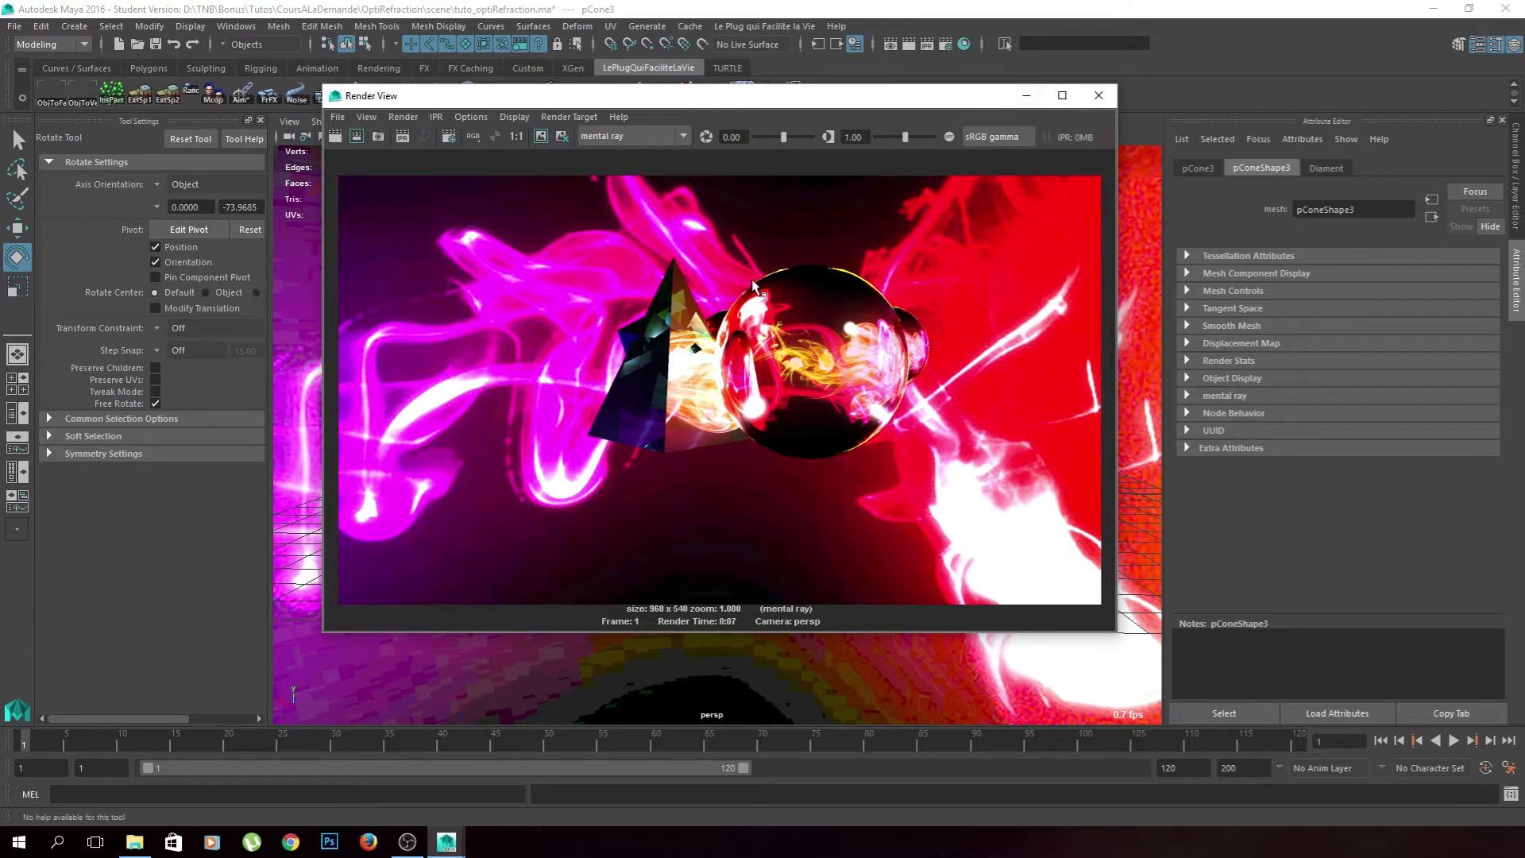
- Close the existing render and render the perspective view again with mental ray
click(1098, 95)
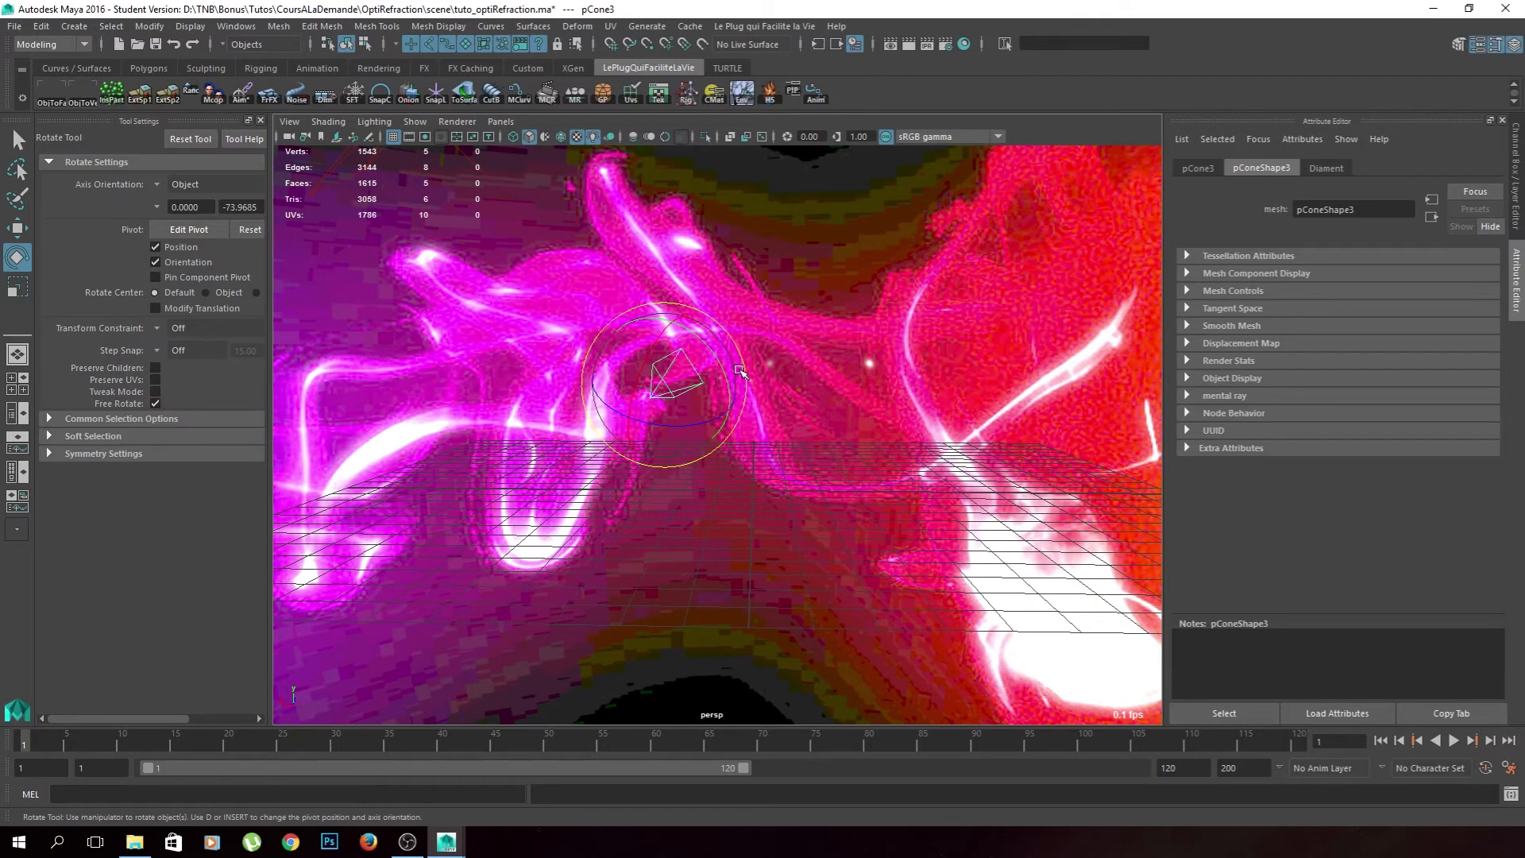
key(4)
key(5)
key(6)
click(908, 44)
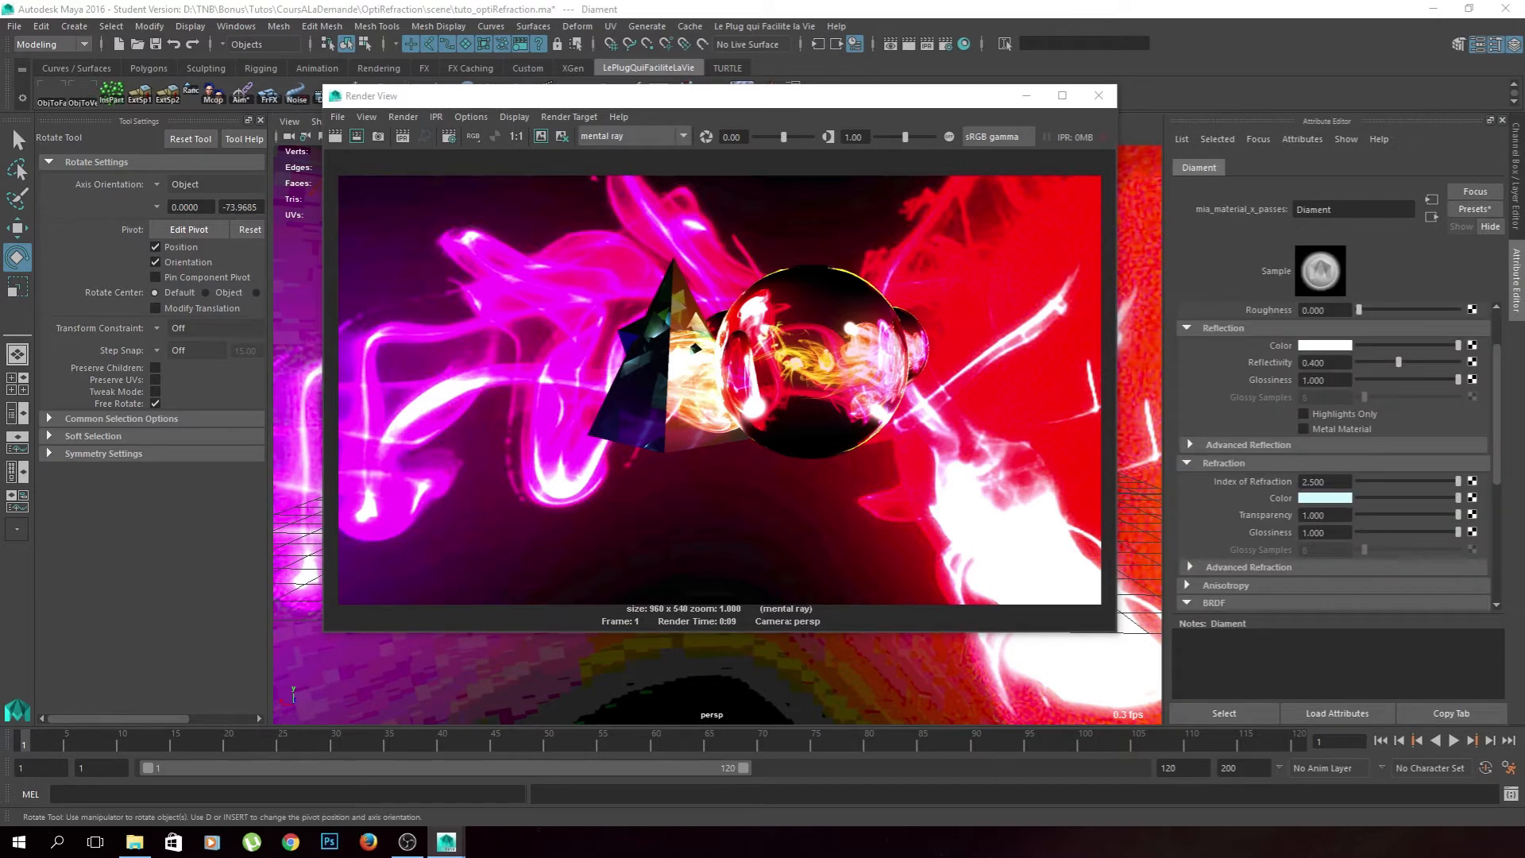
drag(1524, 53, 844, 54)
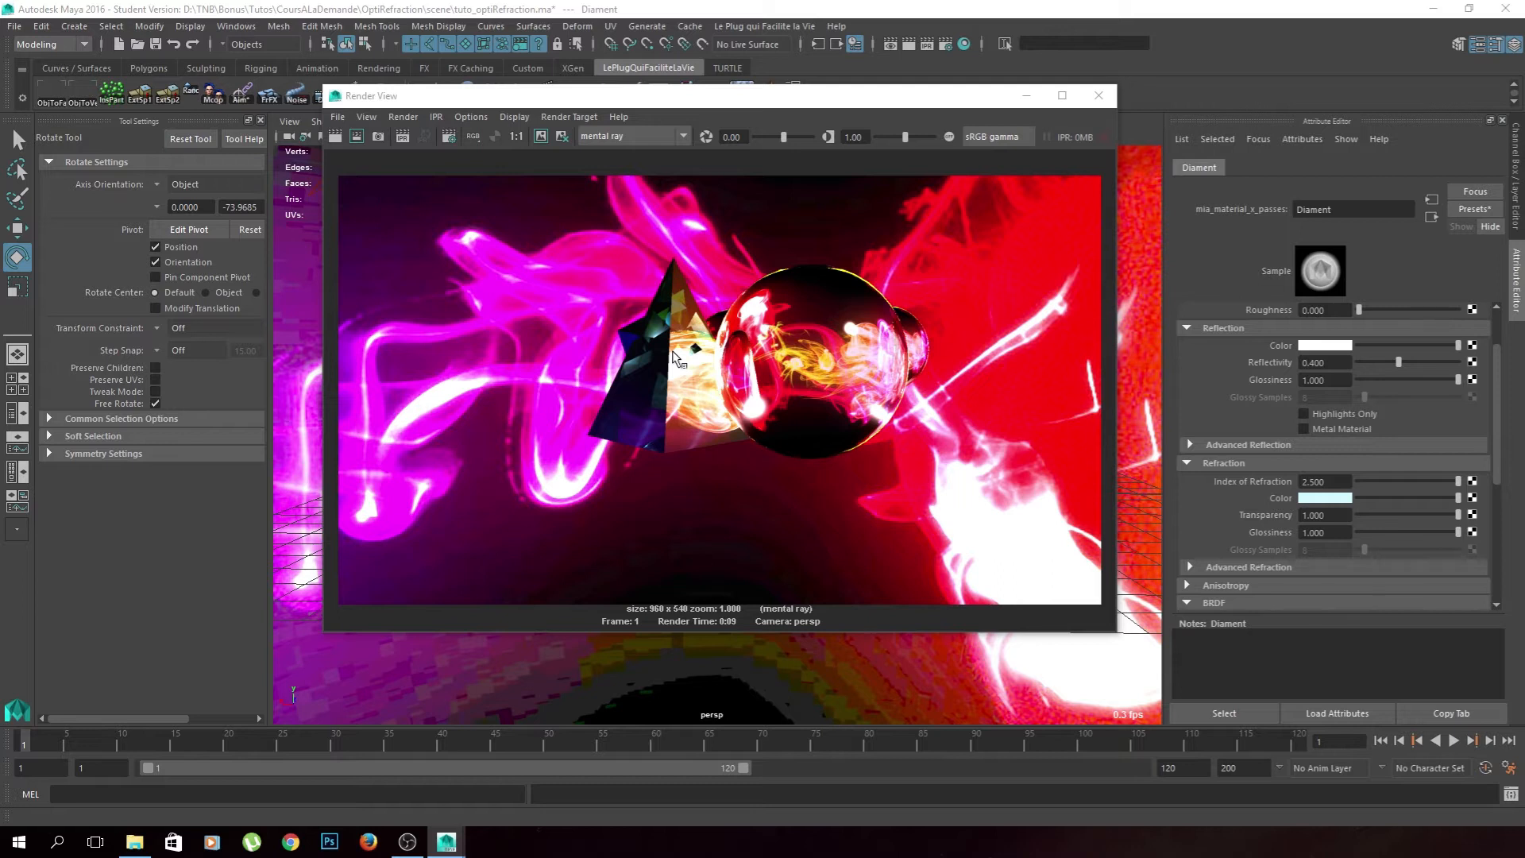
- Set the Diament material's reflection glossiness to about 0.378 with 64 glossy samples, and re-render the image
drag(1457, 380, 1383, 395)
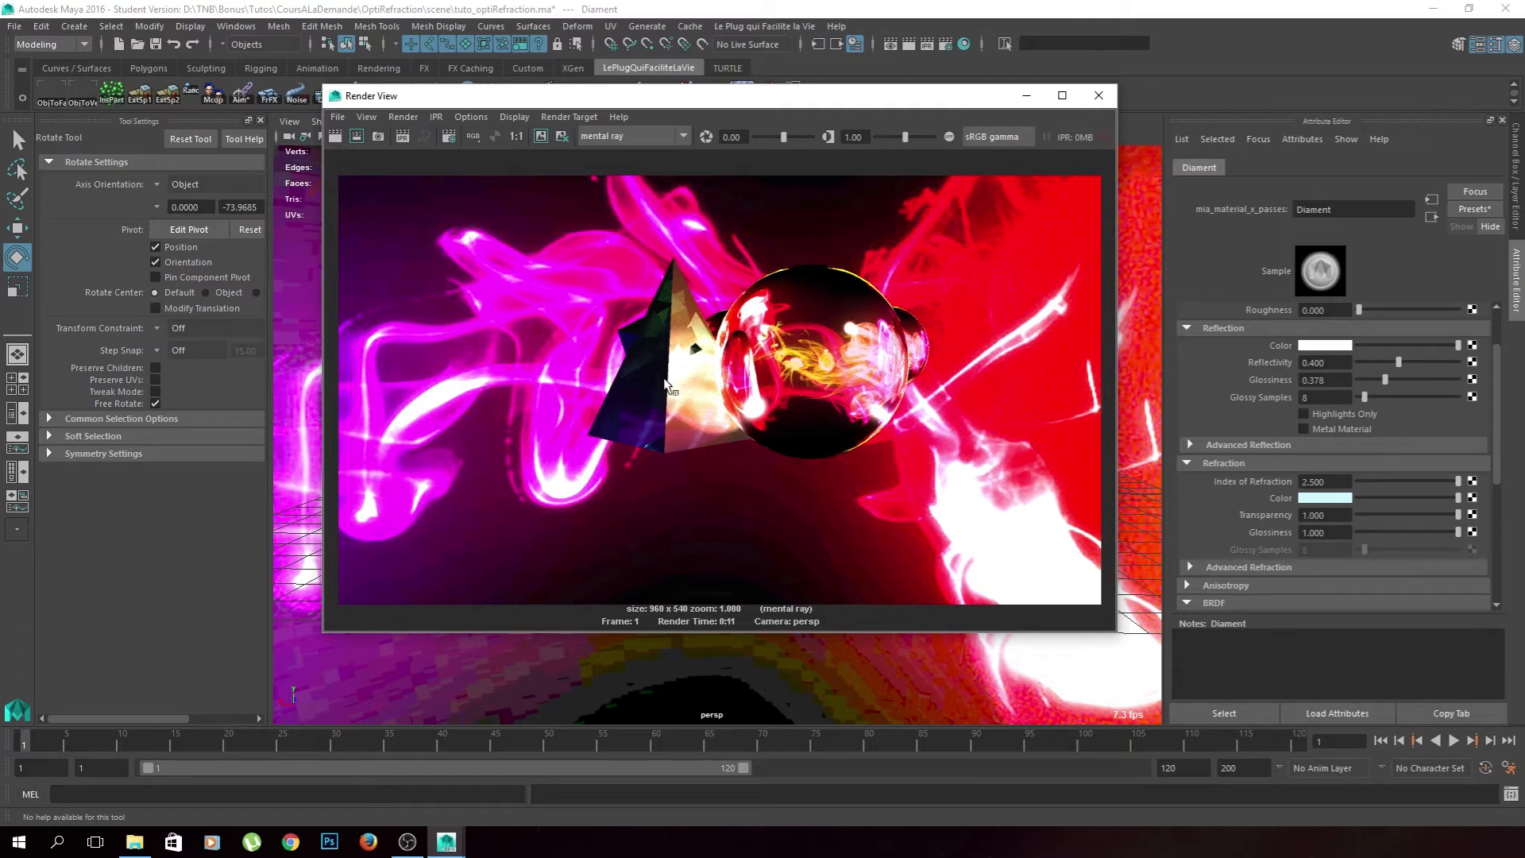
double_click(1323, 397)
text(64)
key(Return)
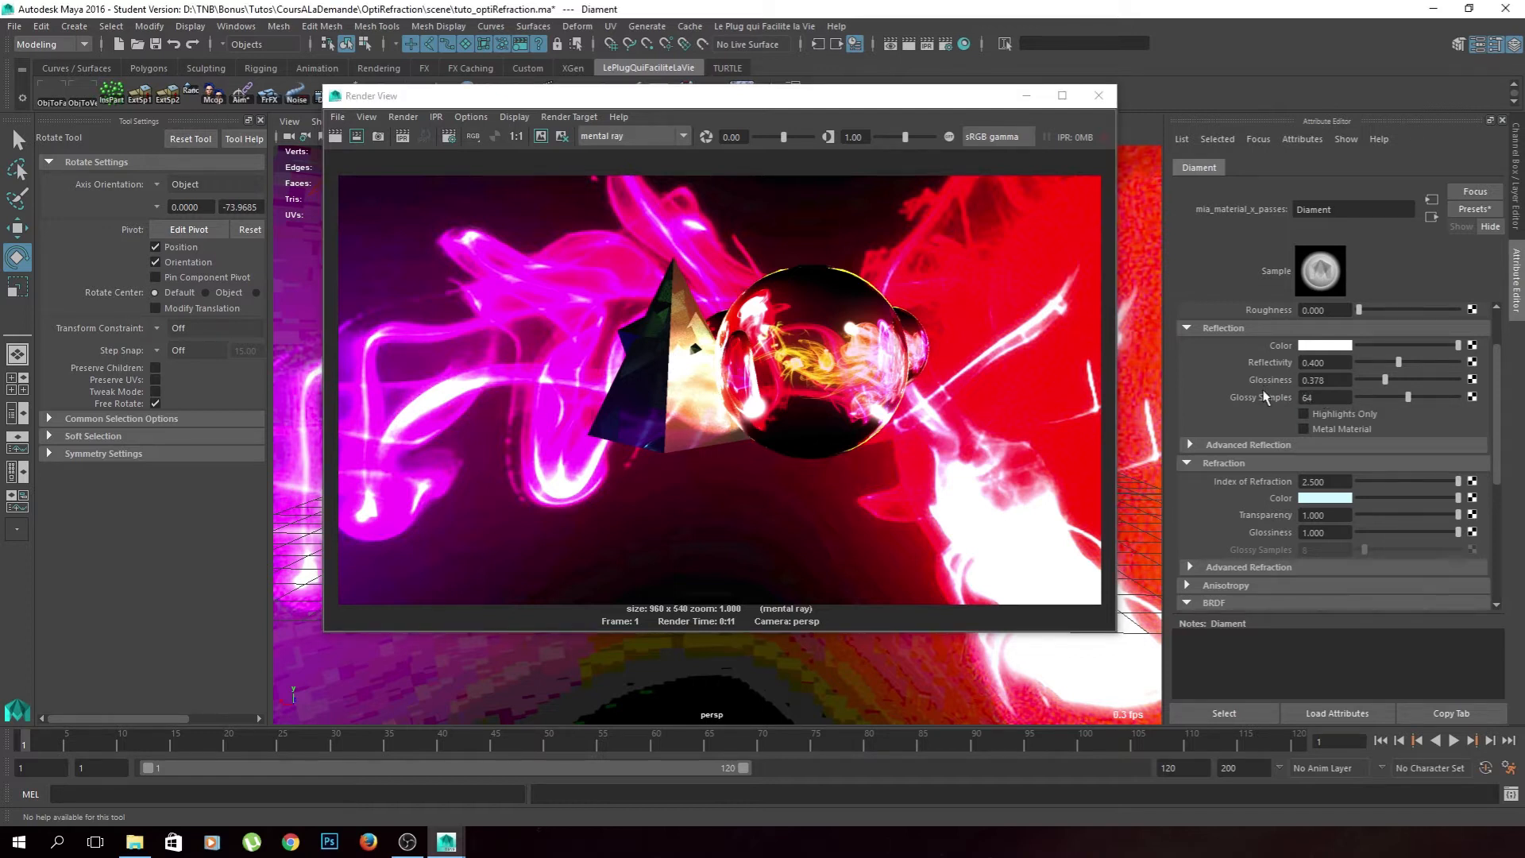
click(334, 136)
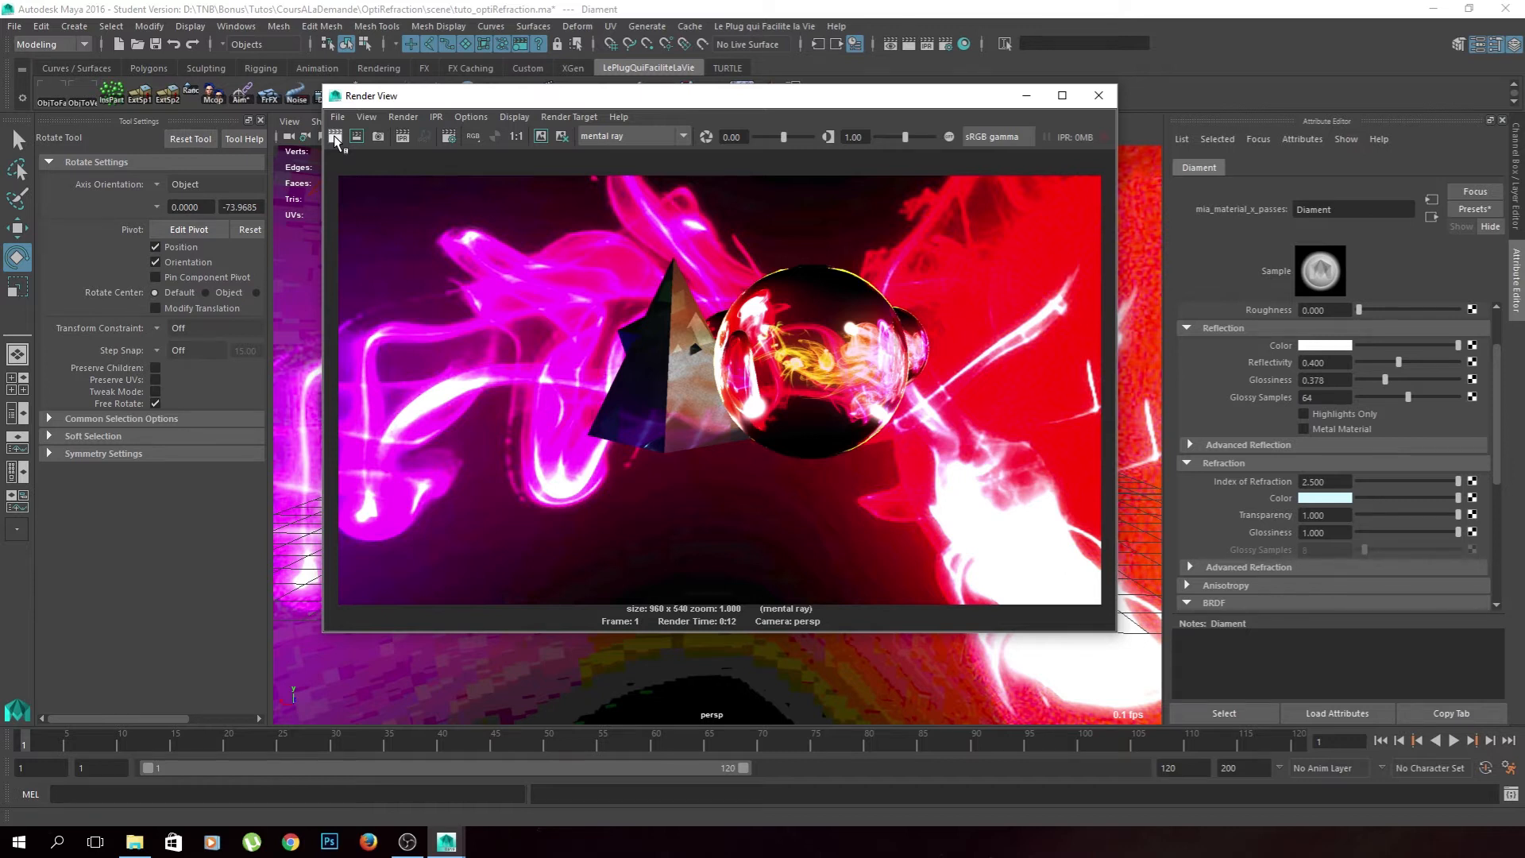
- Close the render and set the output image size preset to HD 720 in the render settings
click(1099, 95)
click(945, 44)
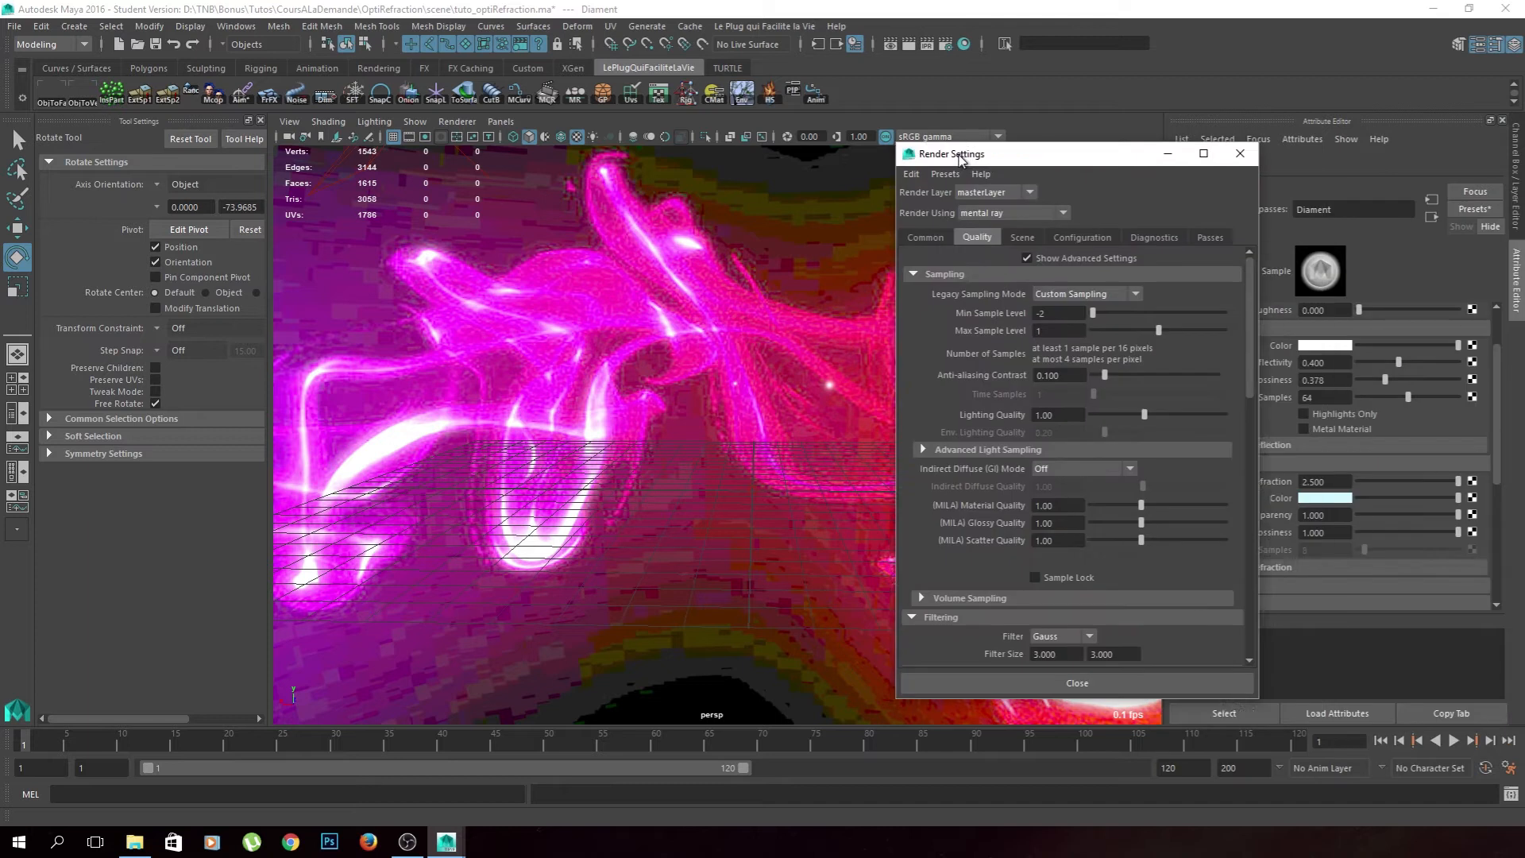
click(906, 237)
scroll(993, 461, down, 5)
click(1062, 515)
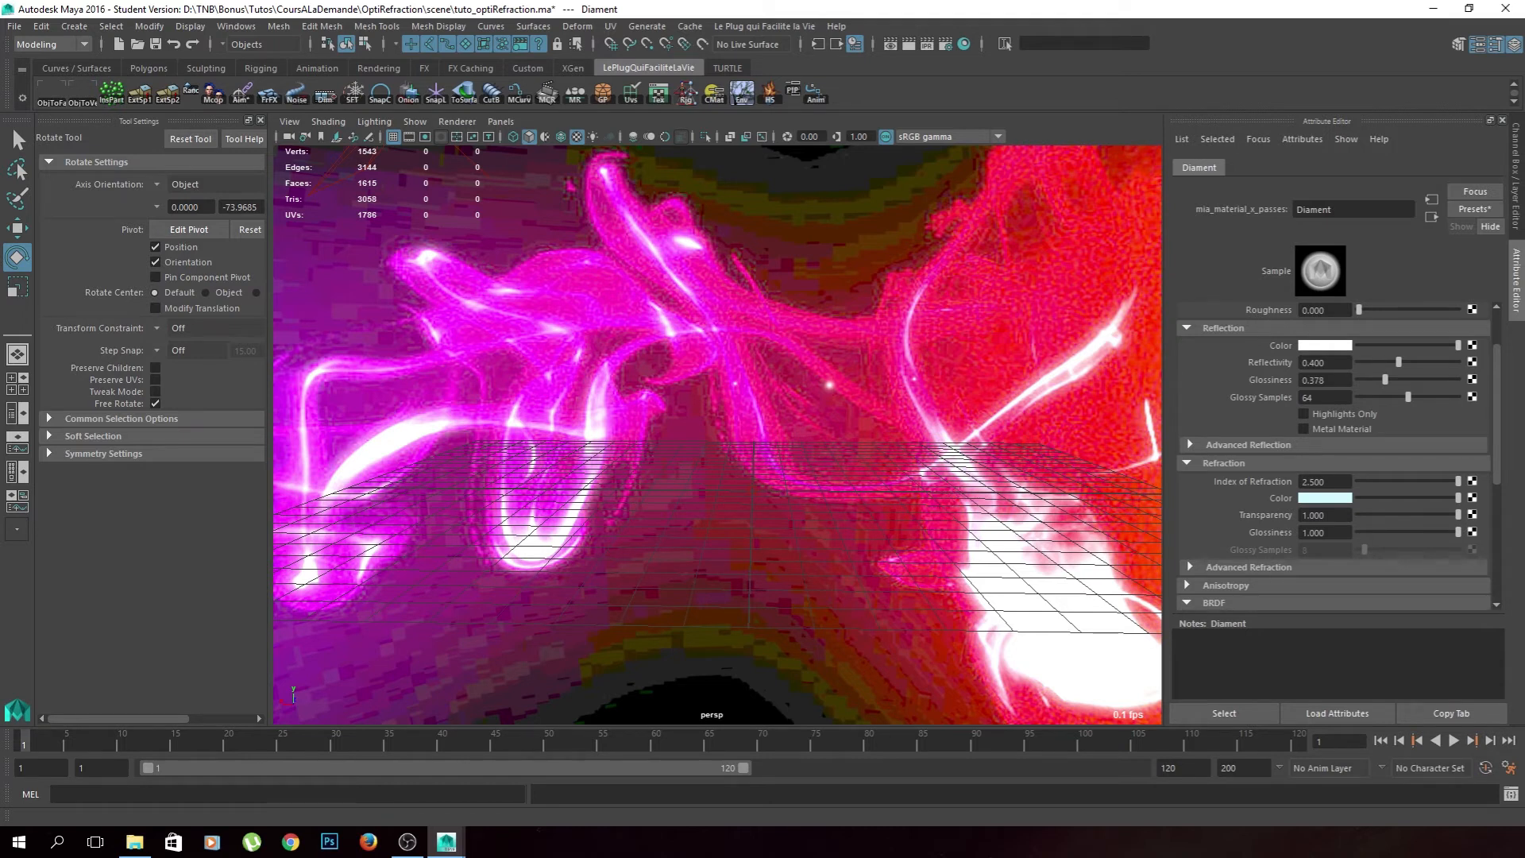
- Select the sphere and set its Verre material's refraction glossiness to about 0.244 with 64 glossy samples
click(667, 426)
click(876, 403)
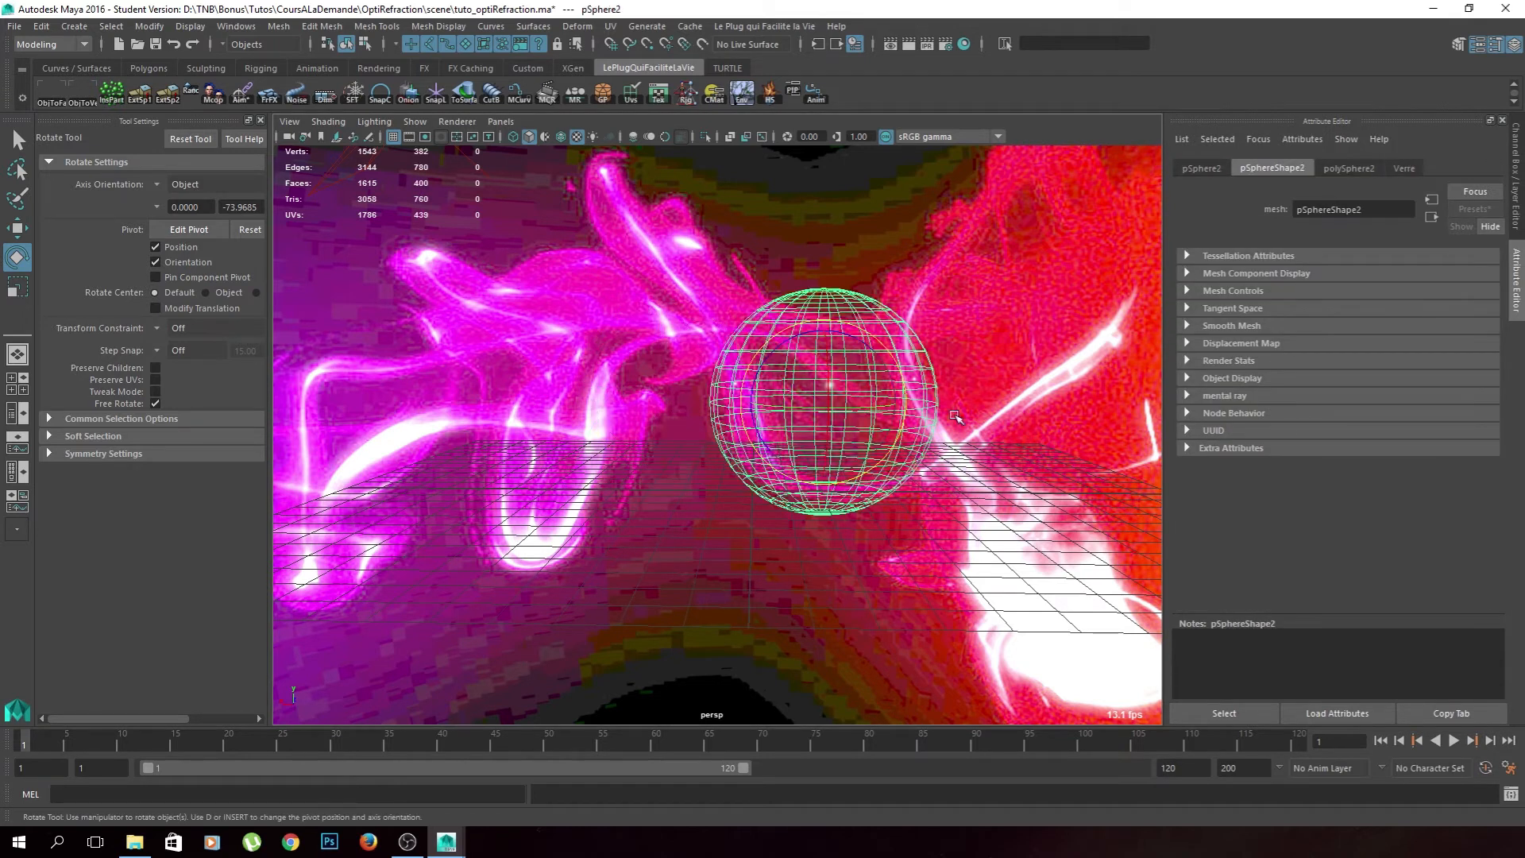
click(1404, 168)
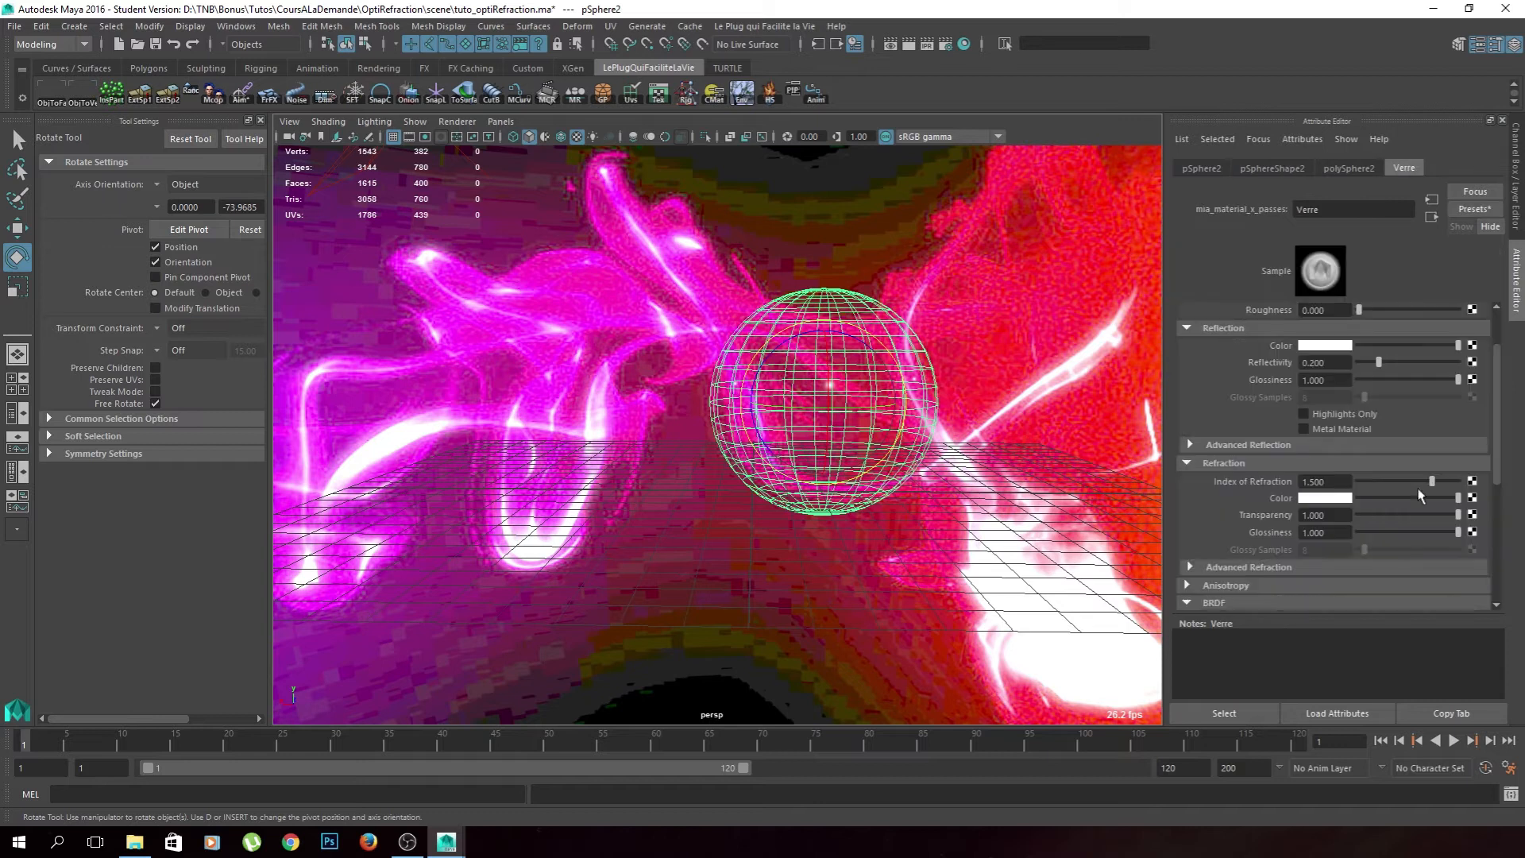
drag(1459, 531, 1383, 531)
click(1336, 547)
text(64)
key(Return)
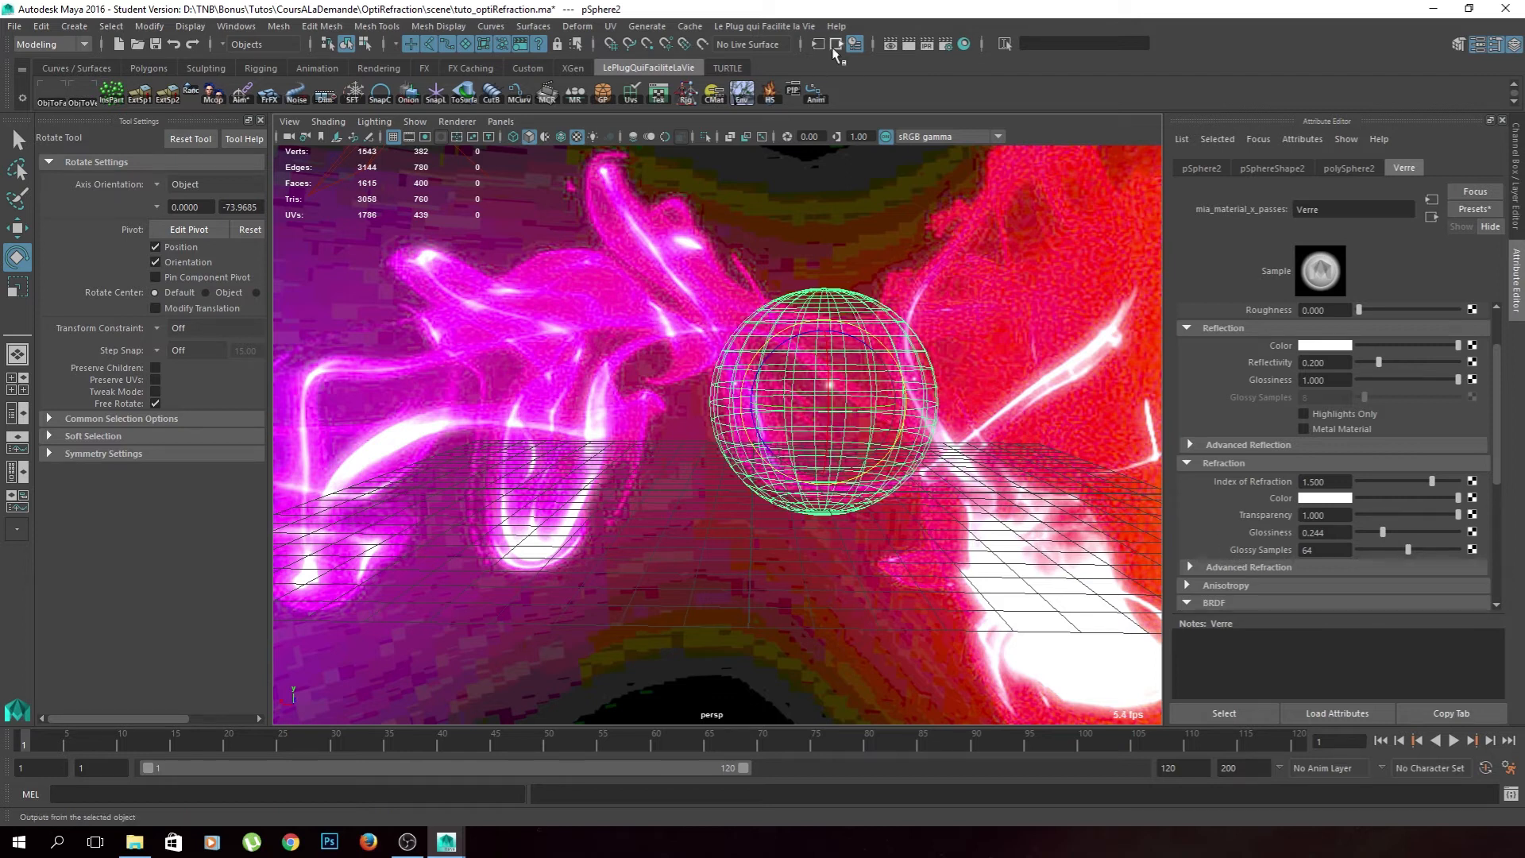
- Render the scene, turn off colour management in the render view, and close the result
click(908, 43)
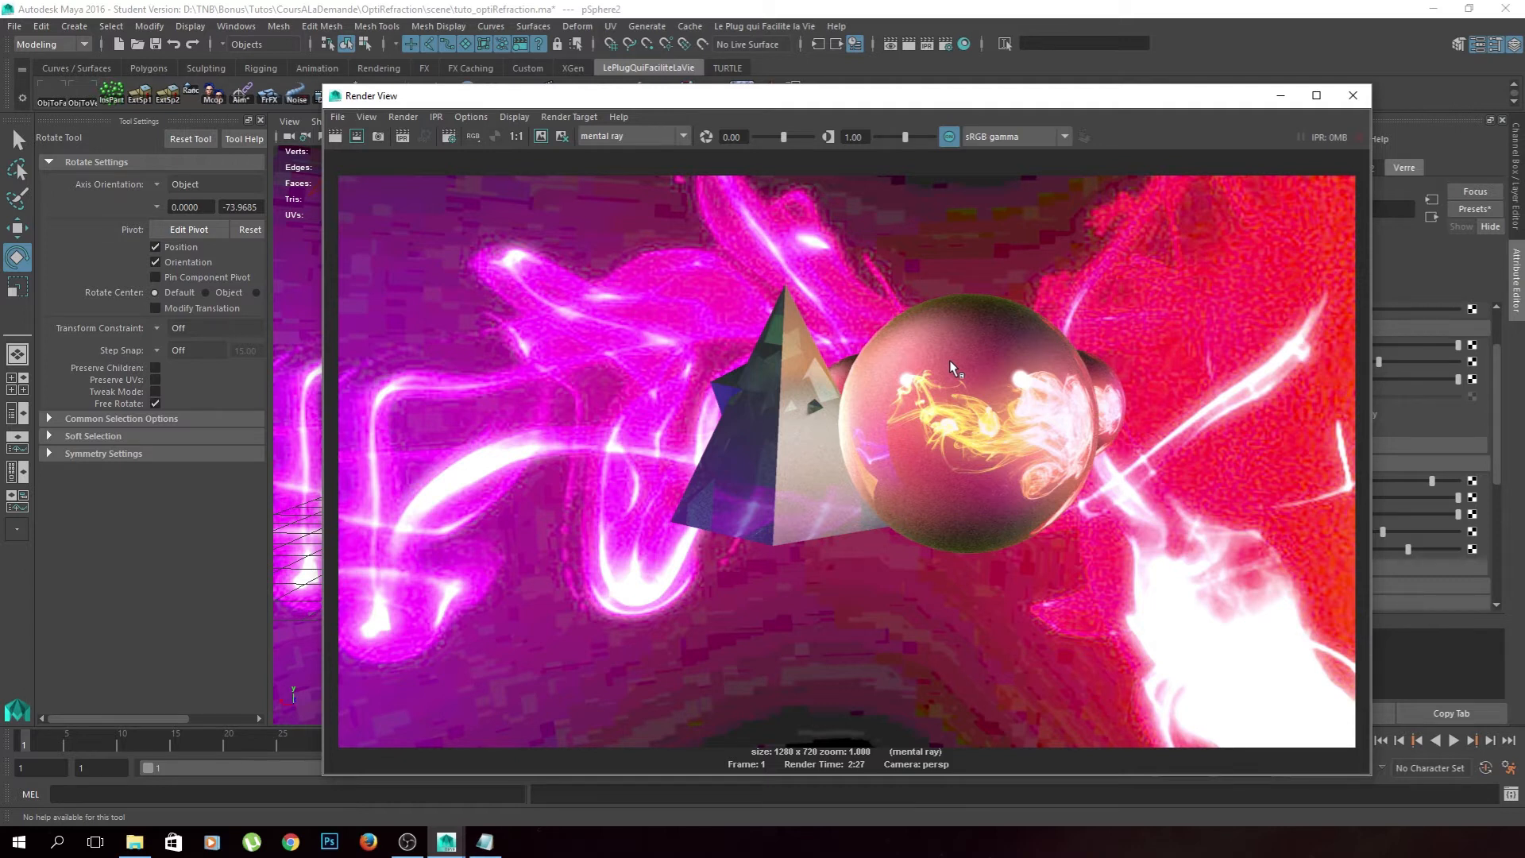
click(949, 137)
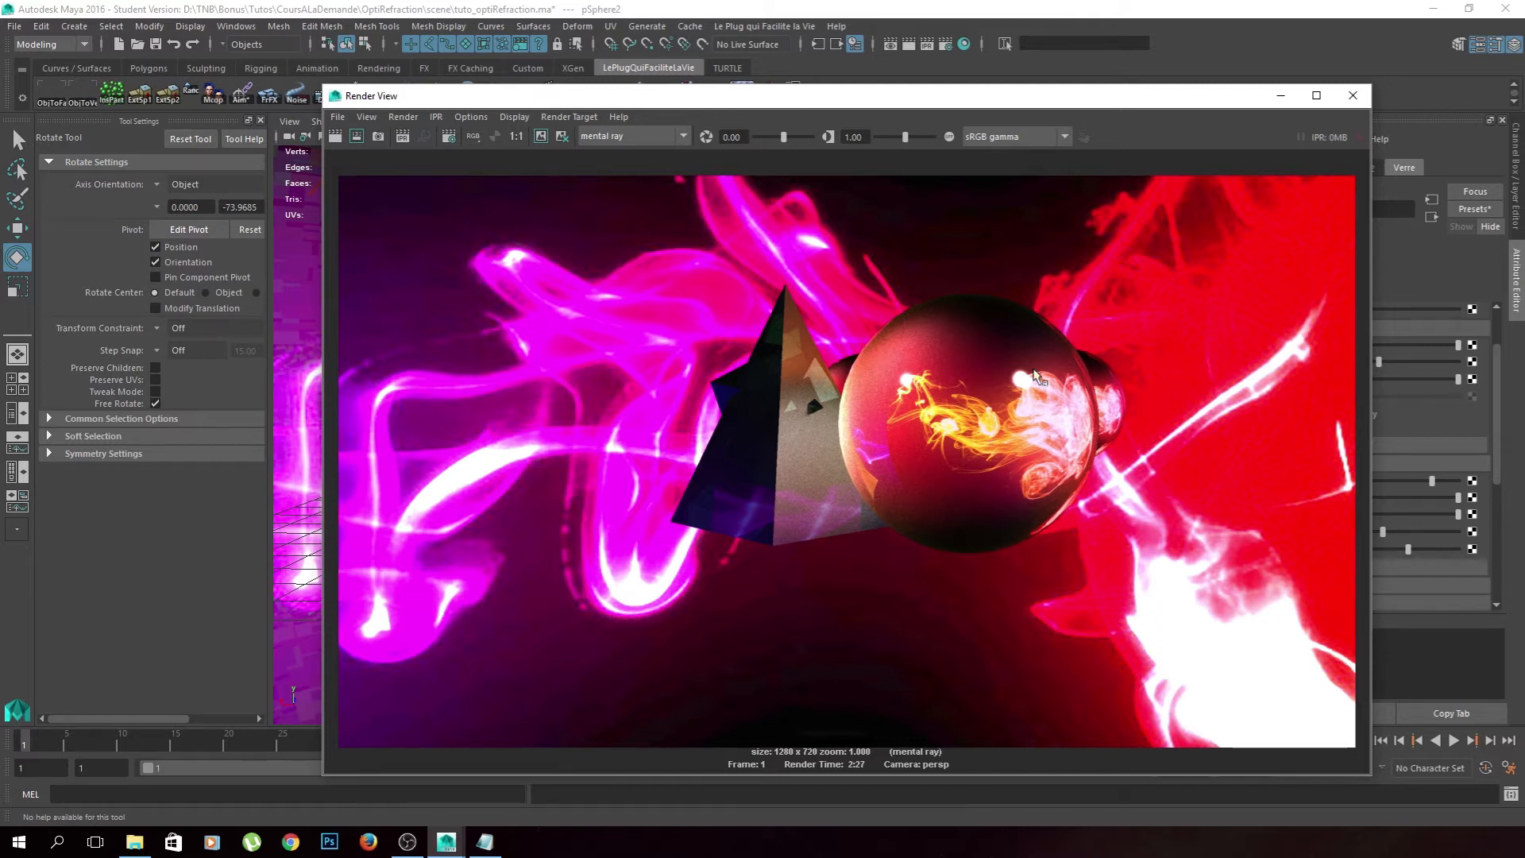
click(1352, 96)
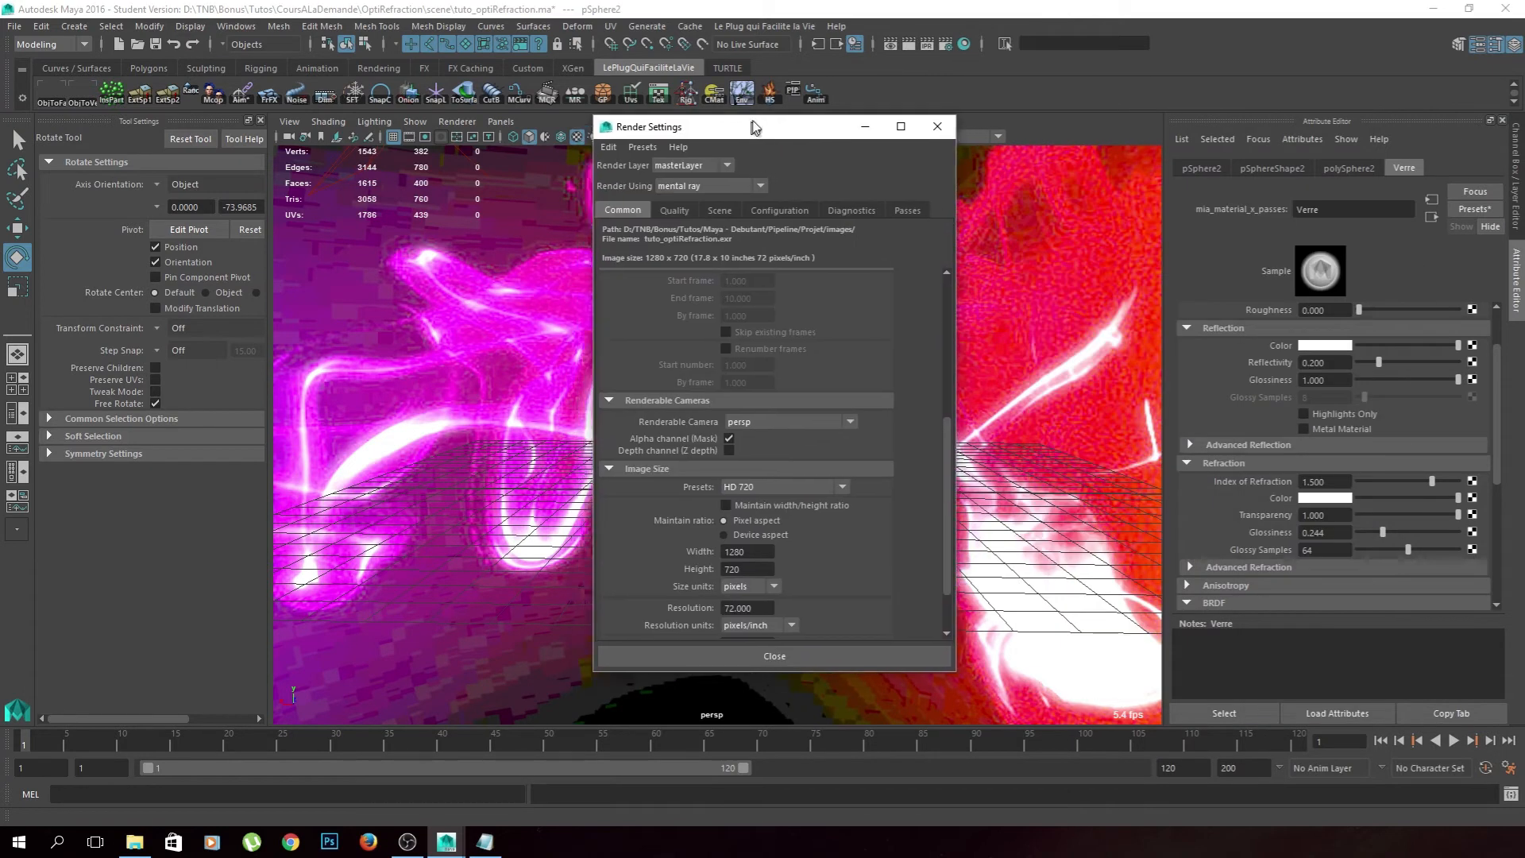
- Set the mental ray transmission trace depth to 4 in the render quality settings
click(727, 205)
click(689, 205)
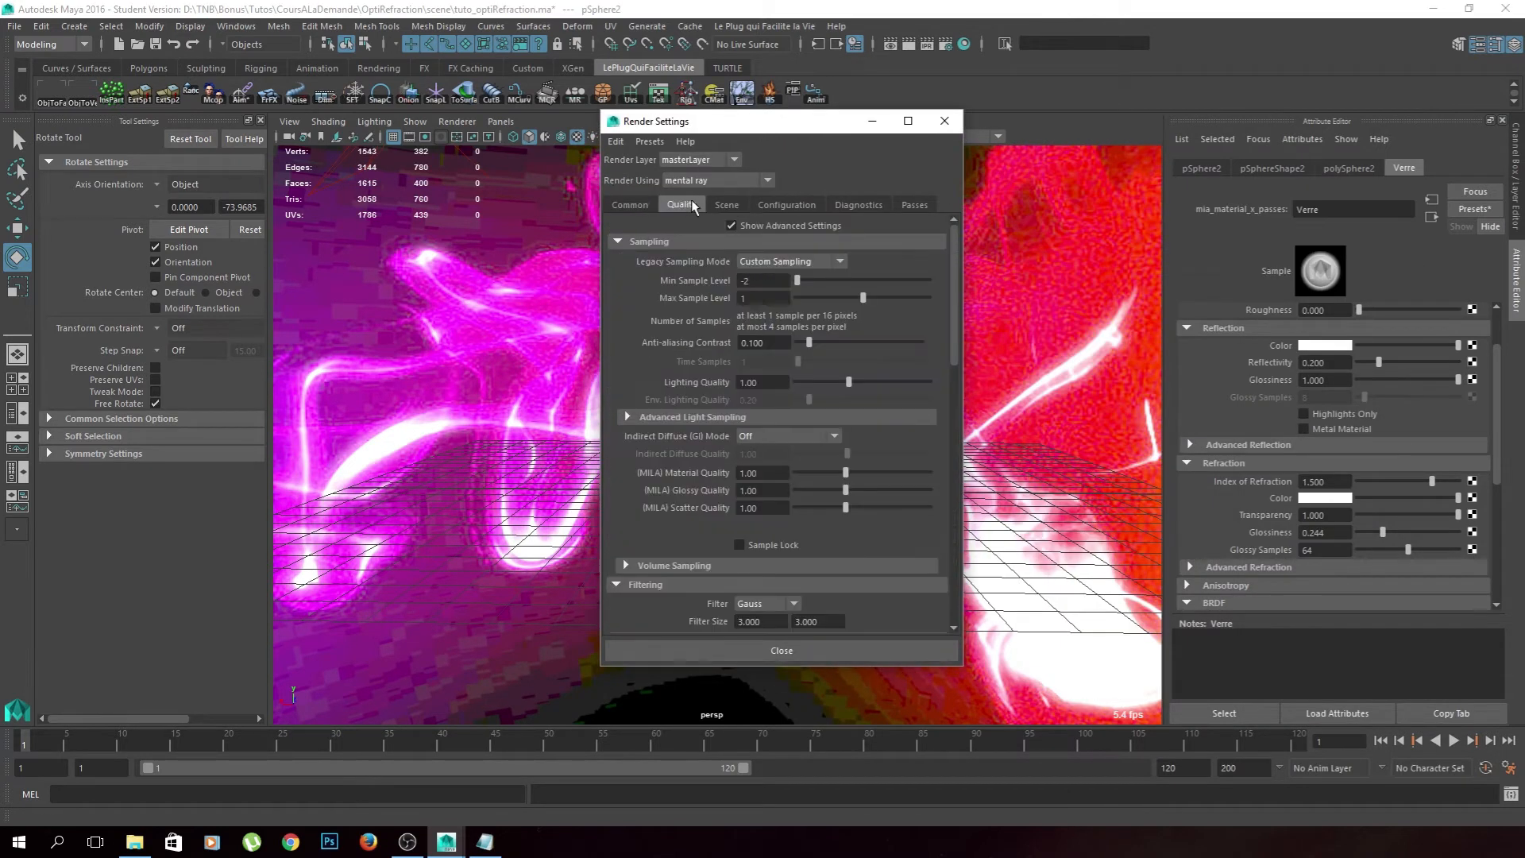
scroll(666, 278, down, 3)
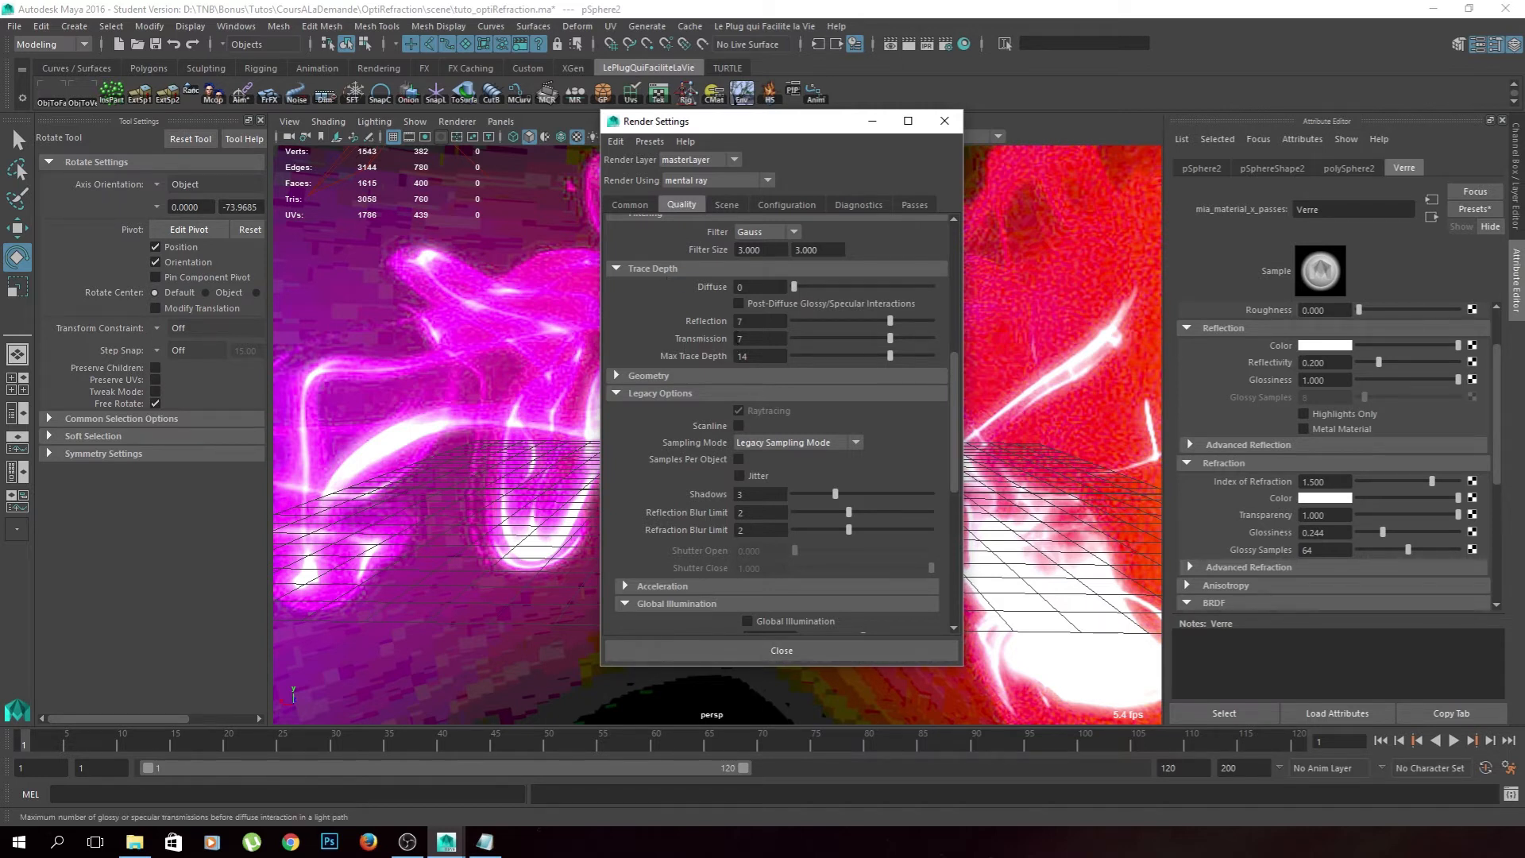
click(760, 340)
drag(761, 122, 1248, 126)
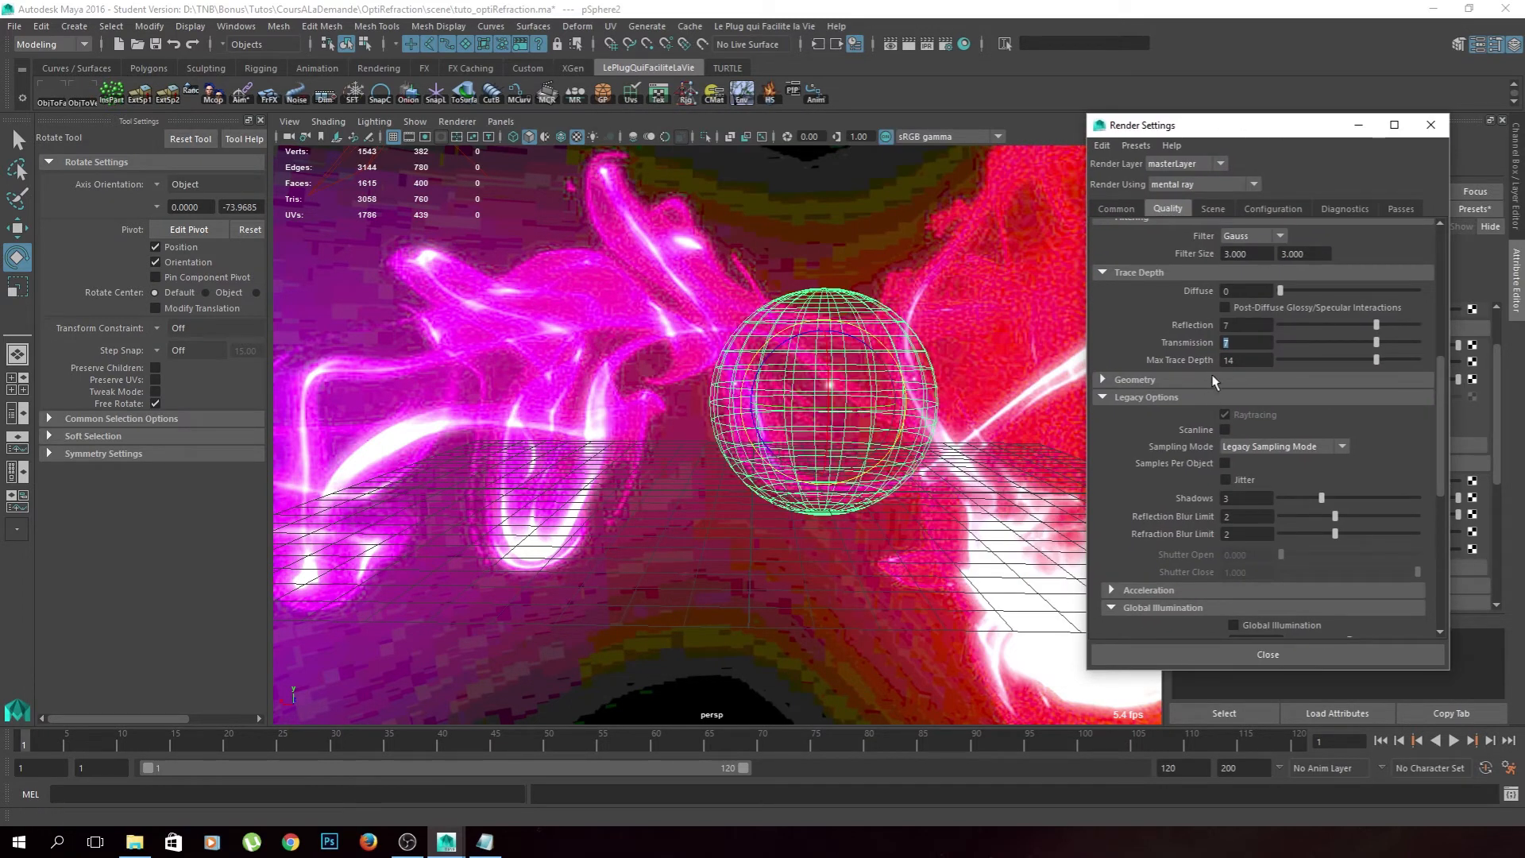
text(4)
- Set the reflection trace depth to 3 and the max trace depth to 7
double_click(1225, 325)
text(2)
key(Return)
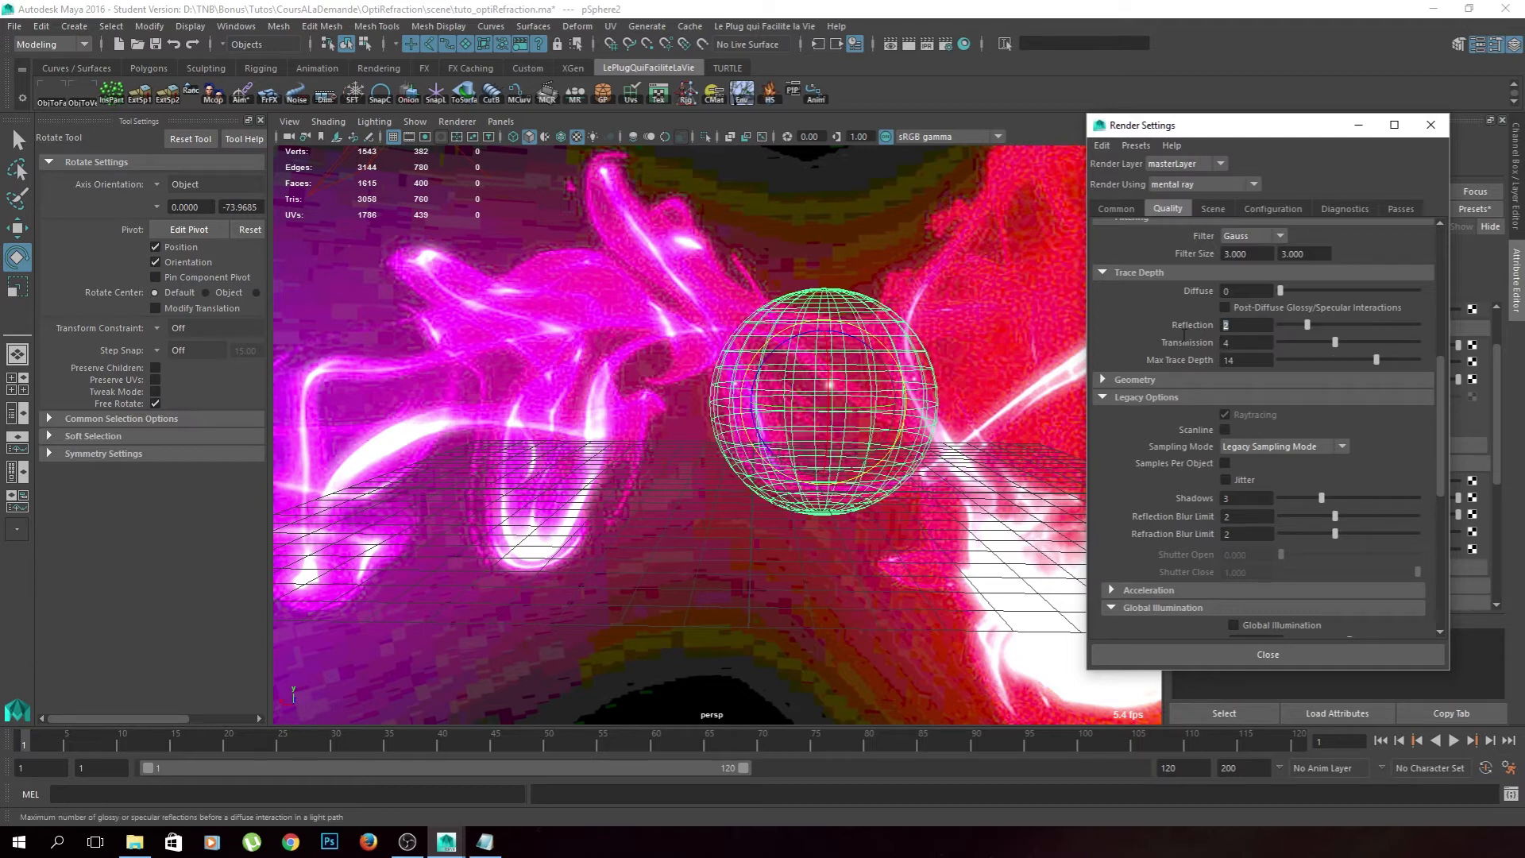
text(3)
key(Return)
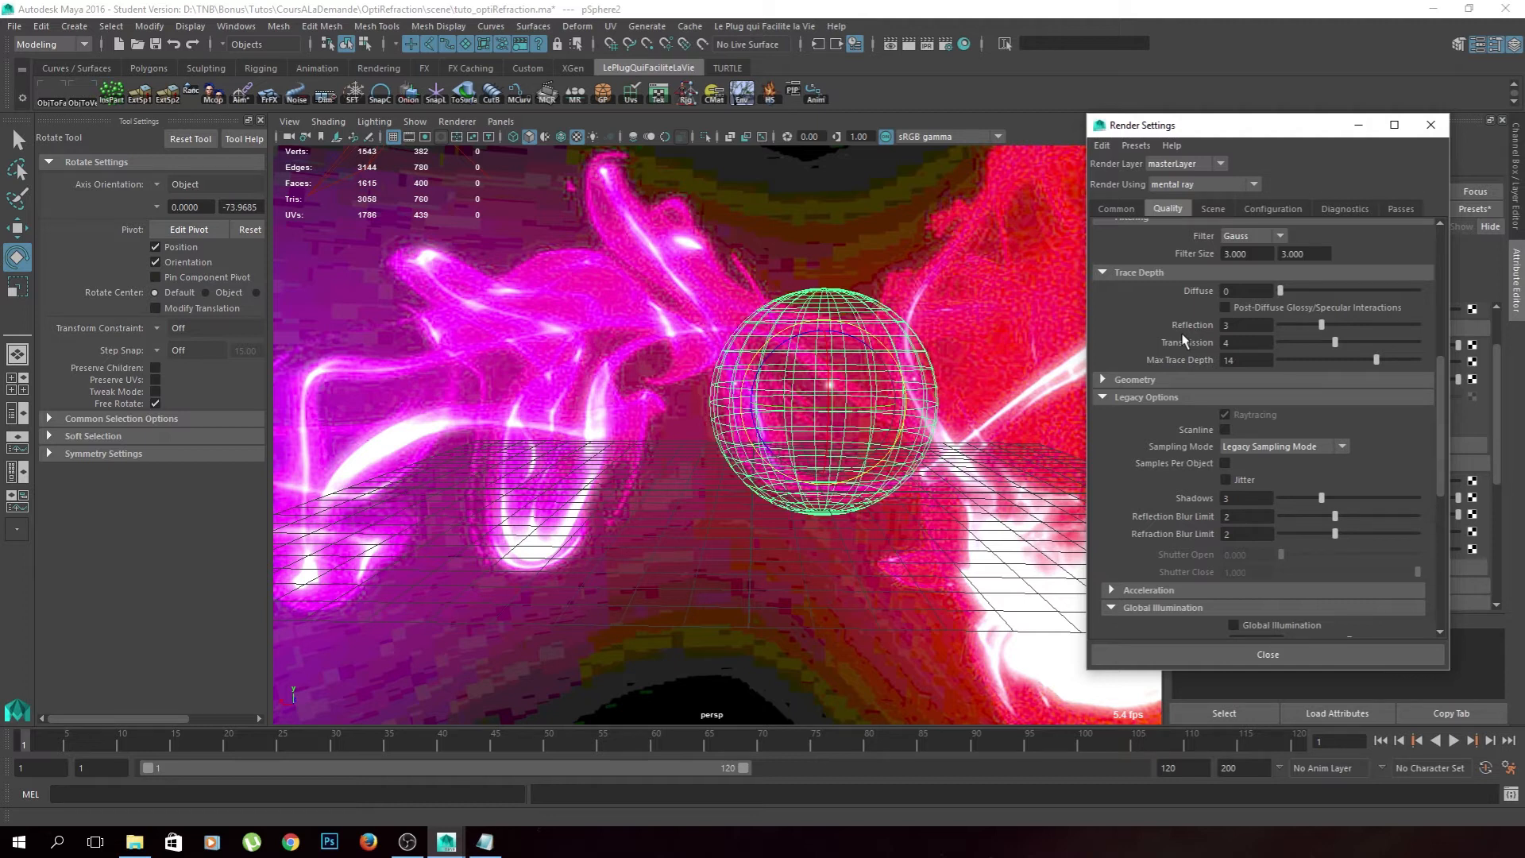
double_click(1229, 360)
text(7)
key(Return)
- Review the sampling settings and available sampling modes, keep Legacy Sampling Mode, and close the render settings
drag(1440, 413, 1441, 248)
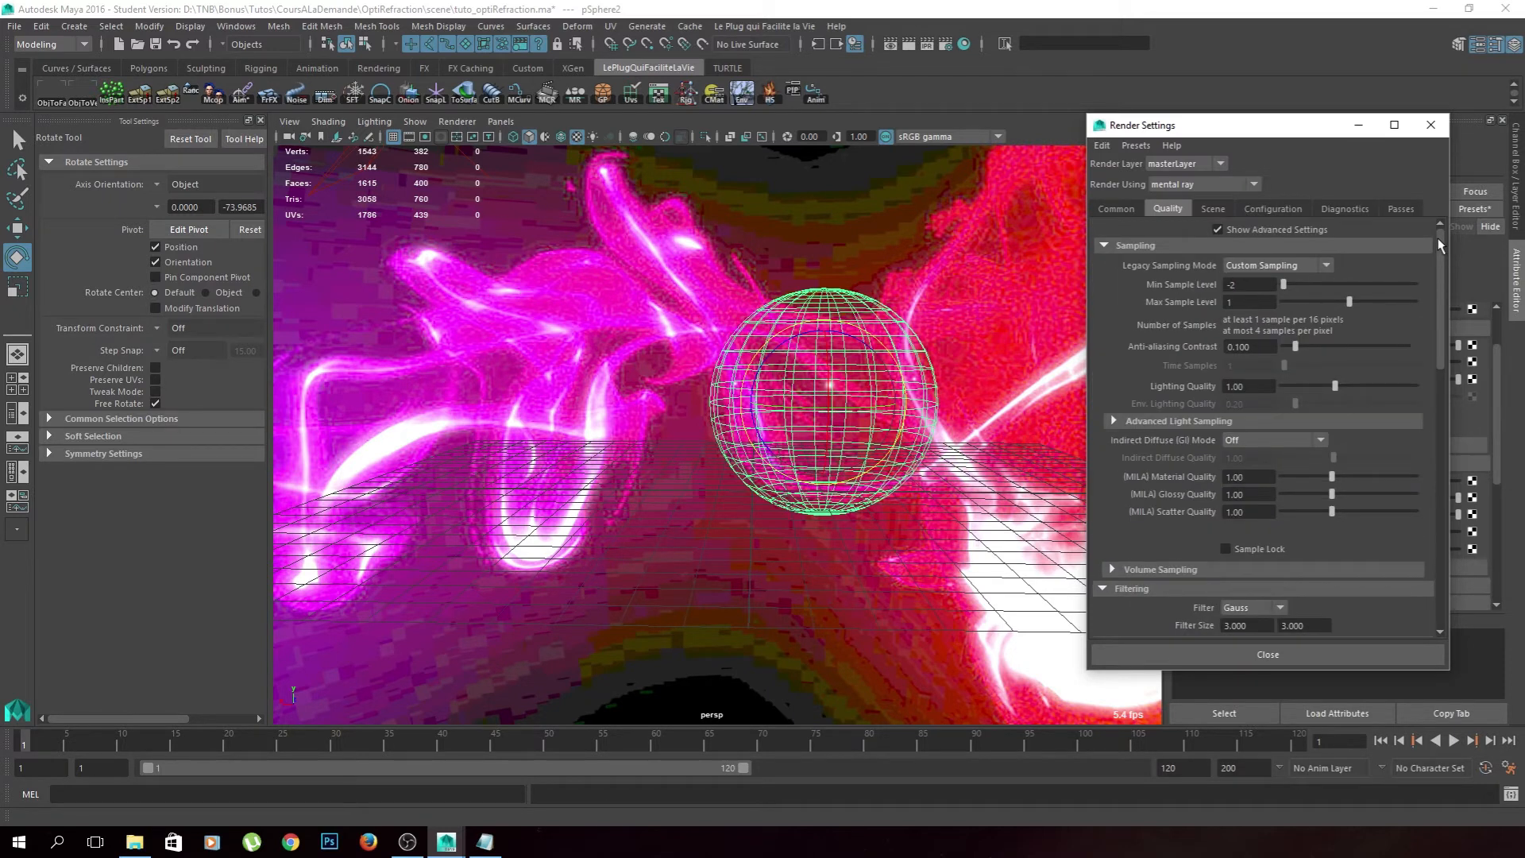
drag(1440, 248, 1348, 391)
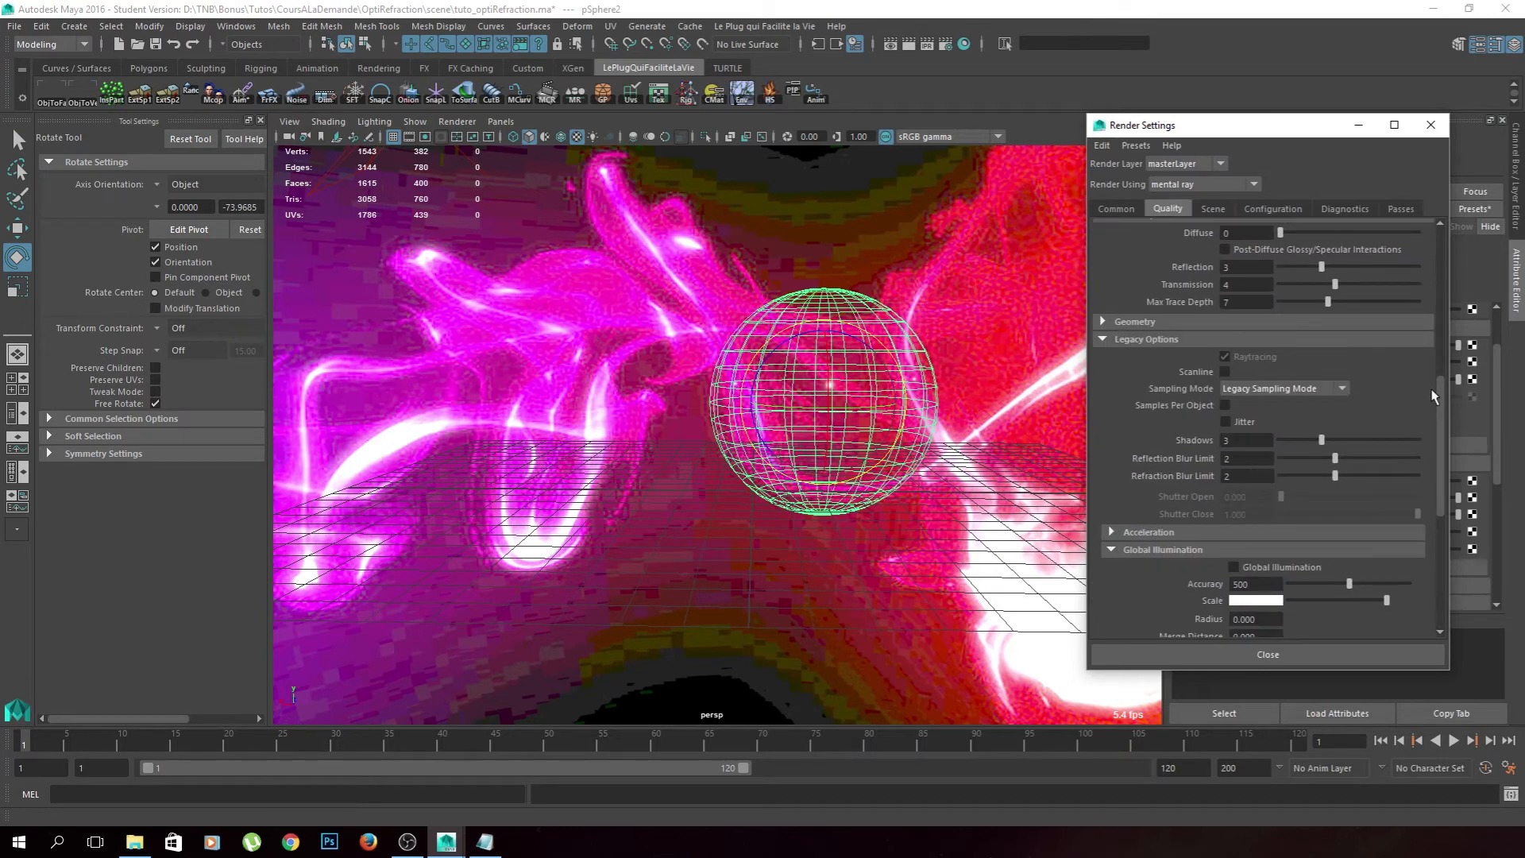
click(1343, 390)
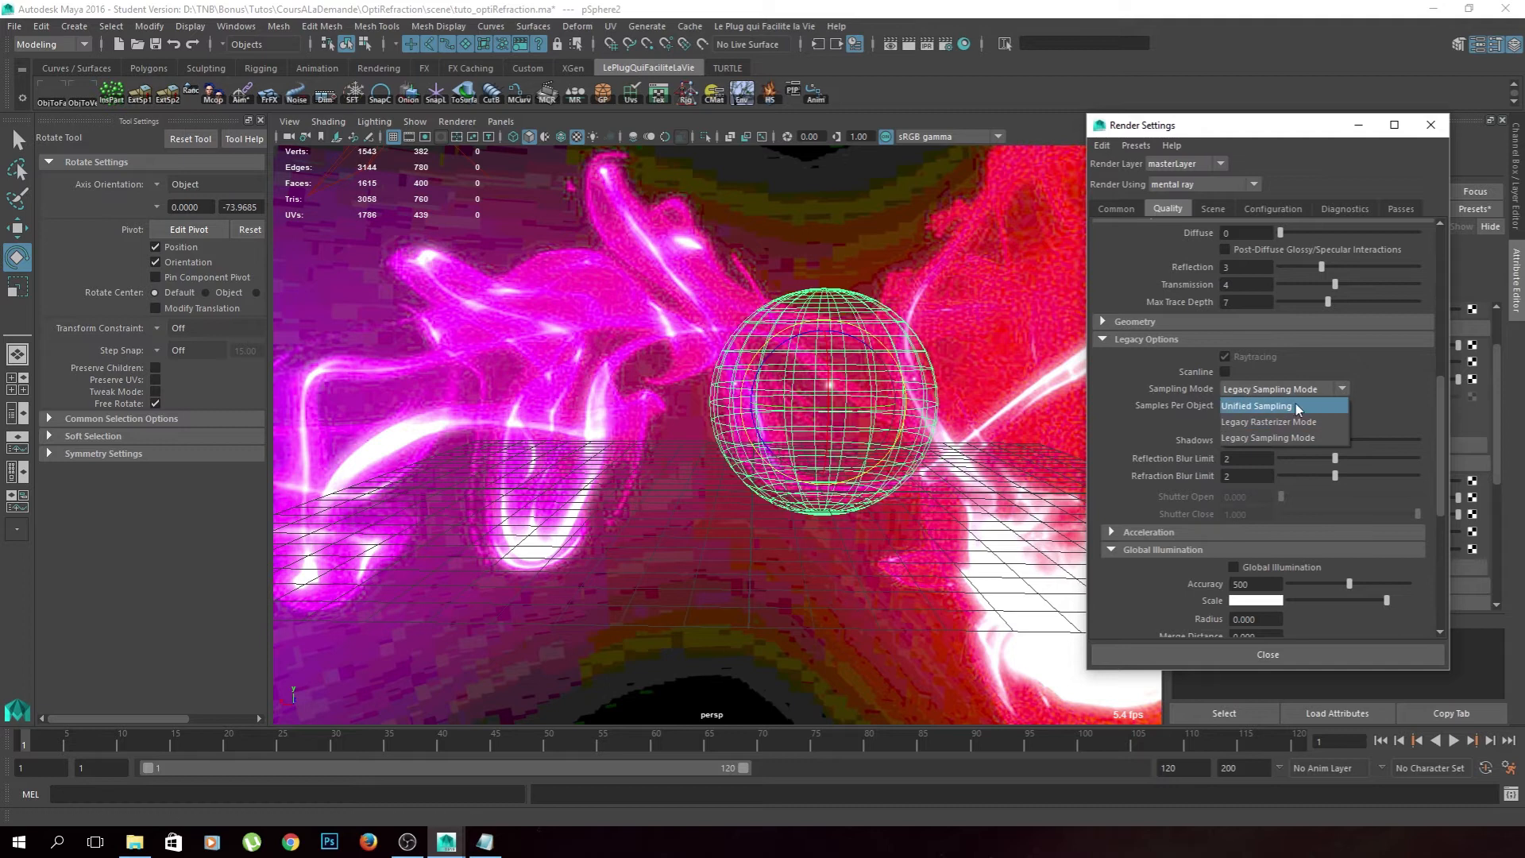
click(1309, 442)
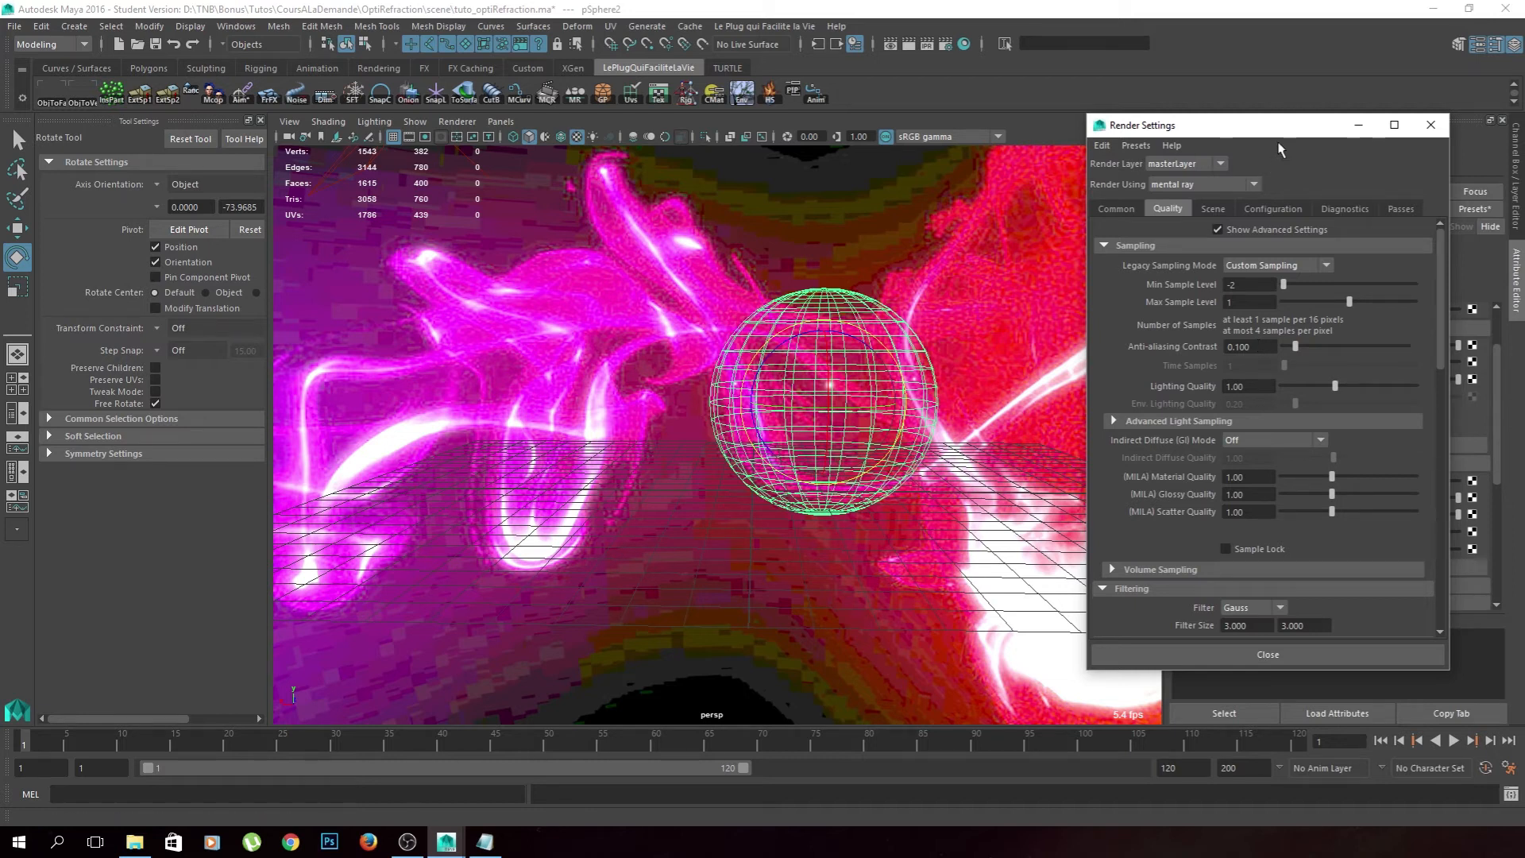
click(1430, 125)
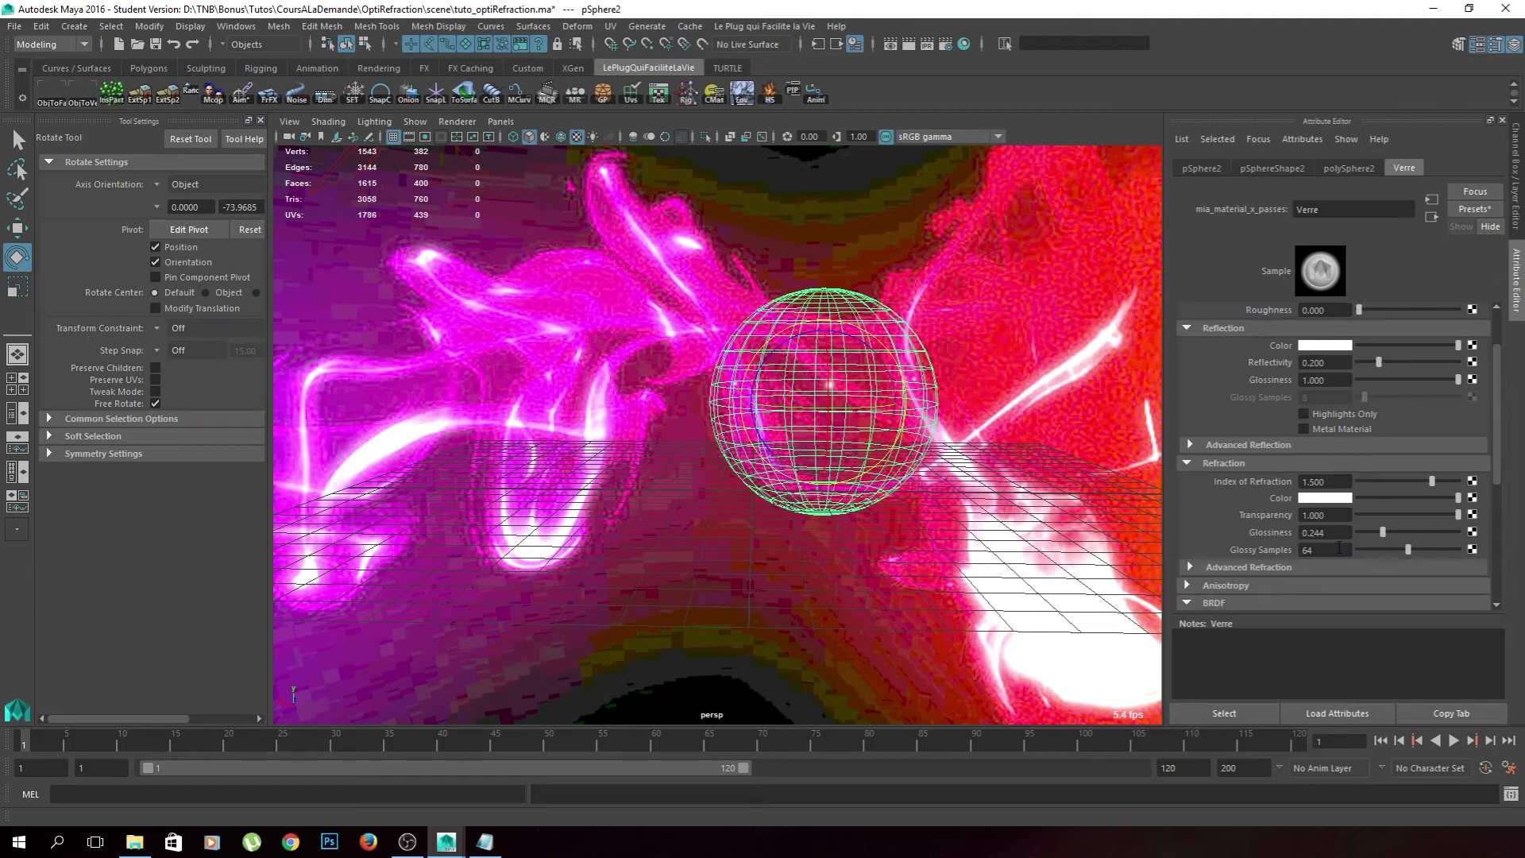
- Lower the Verre material's refraction glossy samples to the minimum and restore its refraction glossiness to 1.000
drag(1311, 549, 1292, 554)
key(Return)
drag(1394, 553, 1235, 558)
drag(1383, 532, 1485, 534)
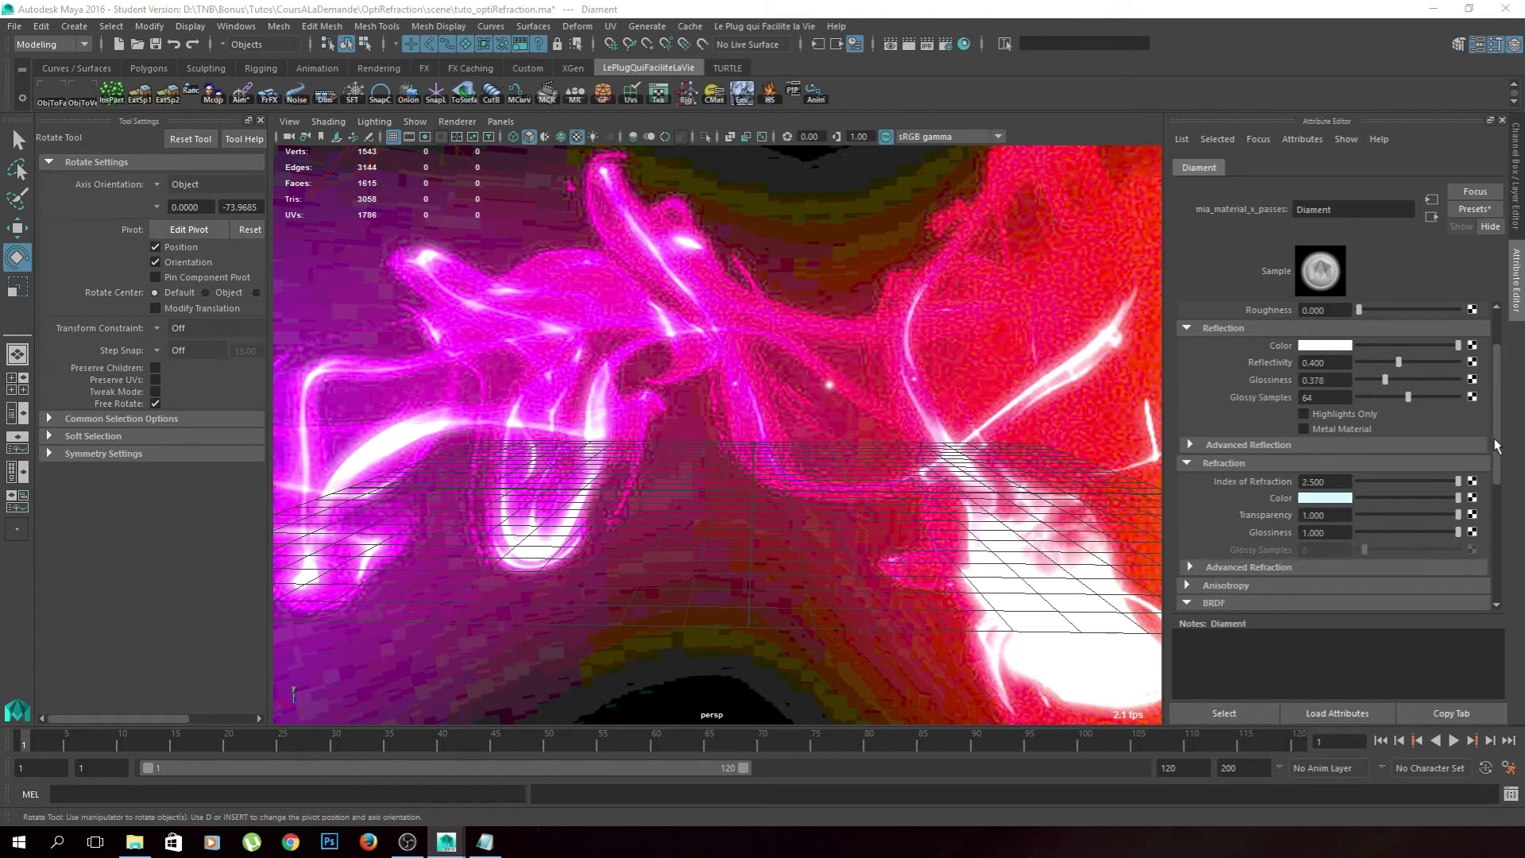
- Reselect the sphere to check its Verre material attributes, and save the scene as a student version file
drag(1498, 447, 1501, 459)
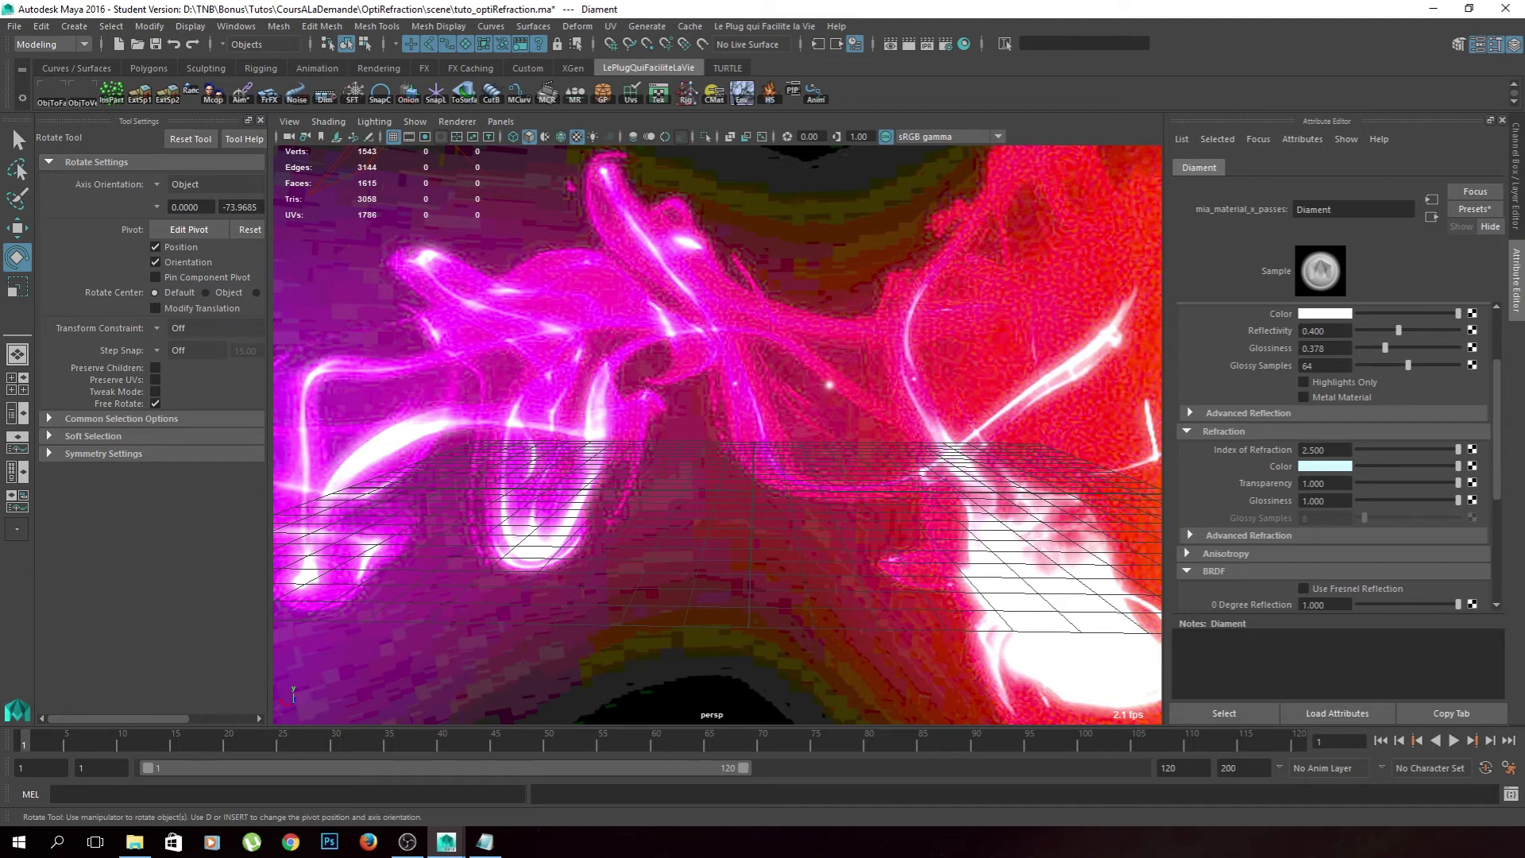
click(747, 516)
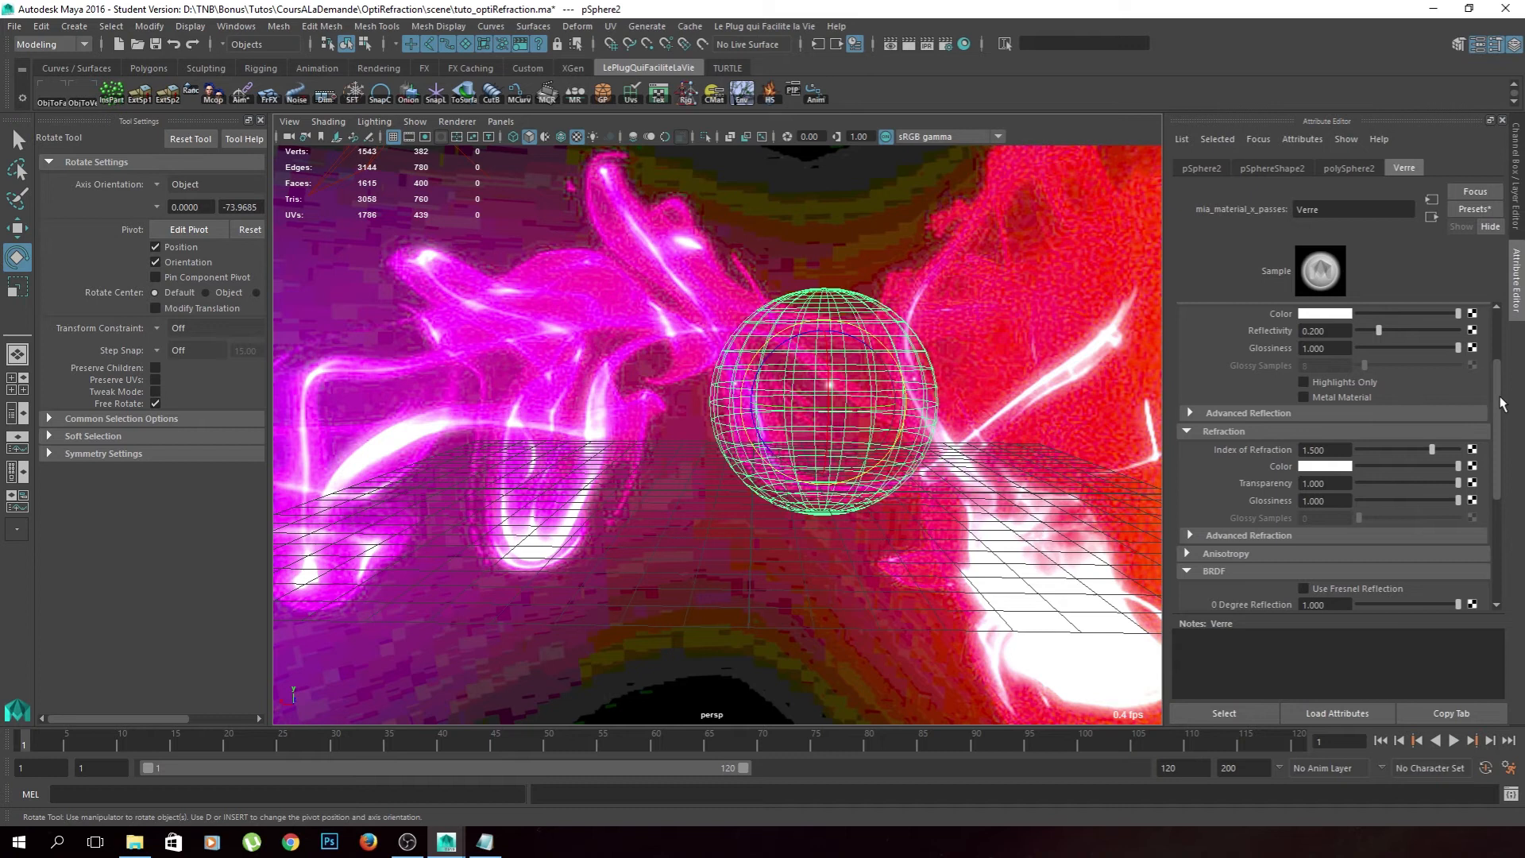
scroll(1501, 403, up, 3)
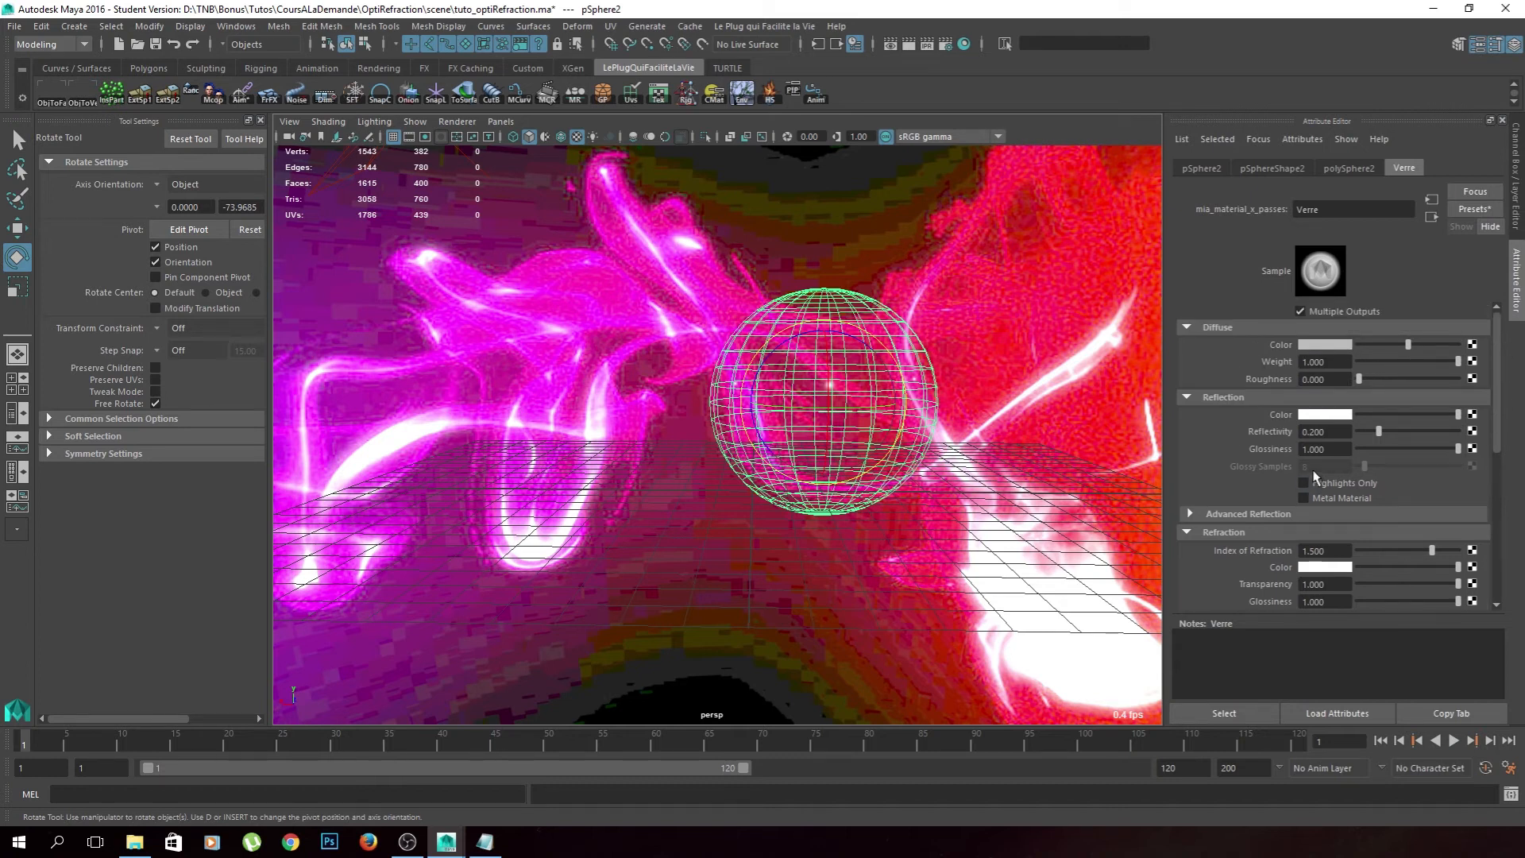
key(ctrl+s)
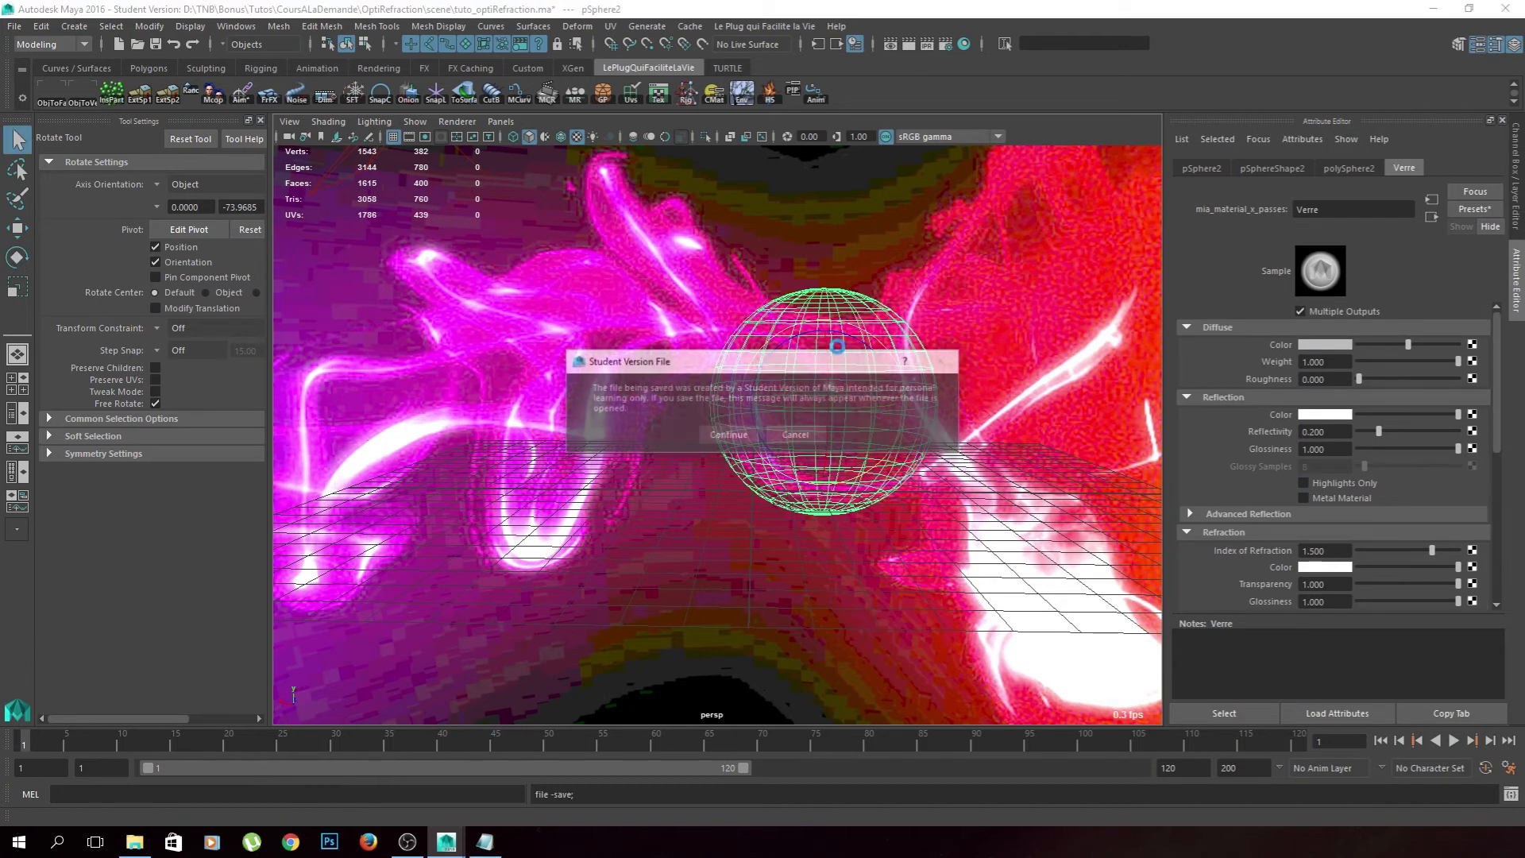
click(728, 435)
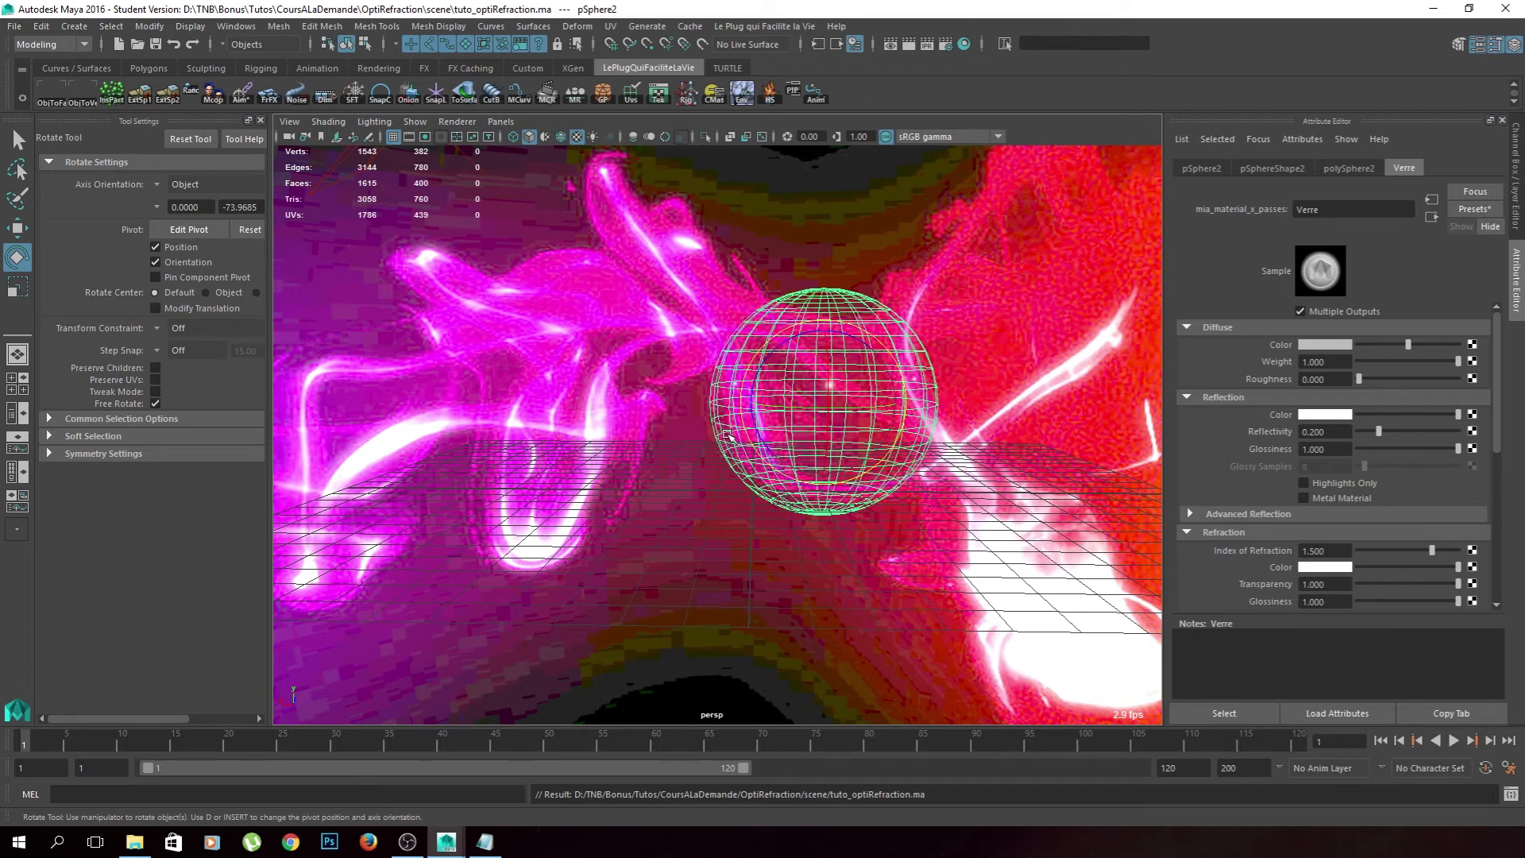
- Create diffuse, reflection, refraction and specular scene render passes in the render settings
click(947, 43)
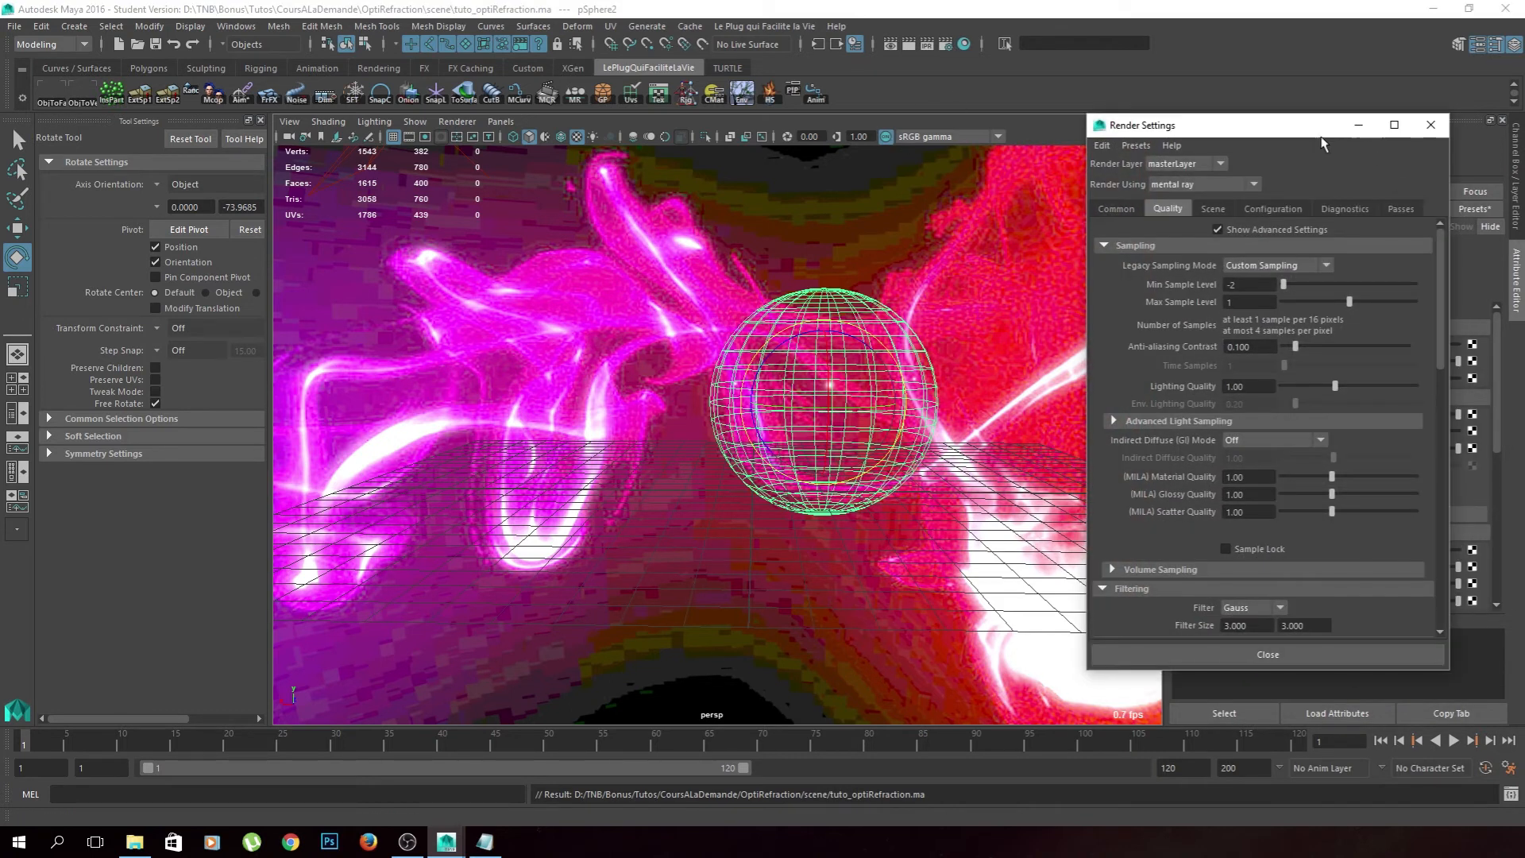
drag(1216, 127, 1036, 117)
click(1241, 202)
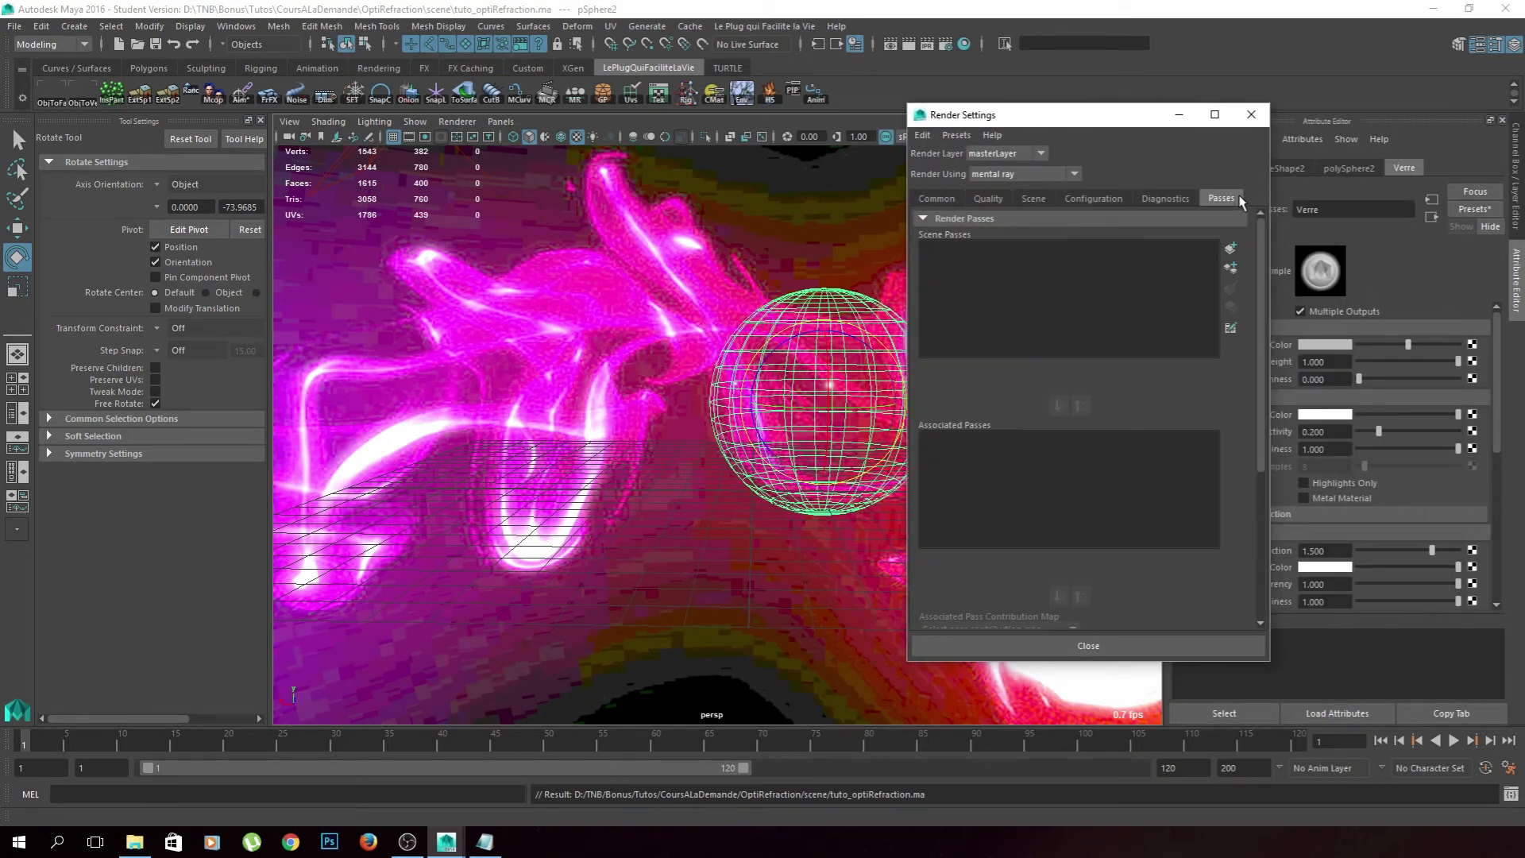
click(1231, 249)
click(642, 402)
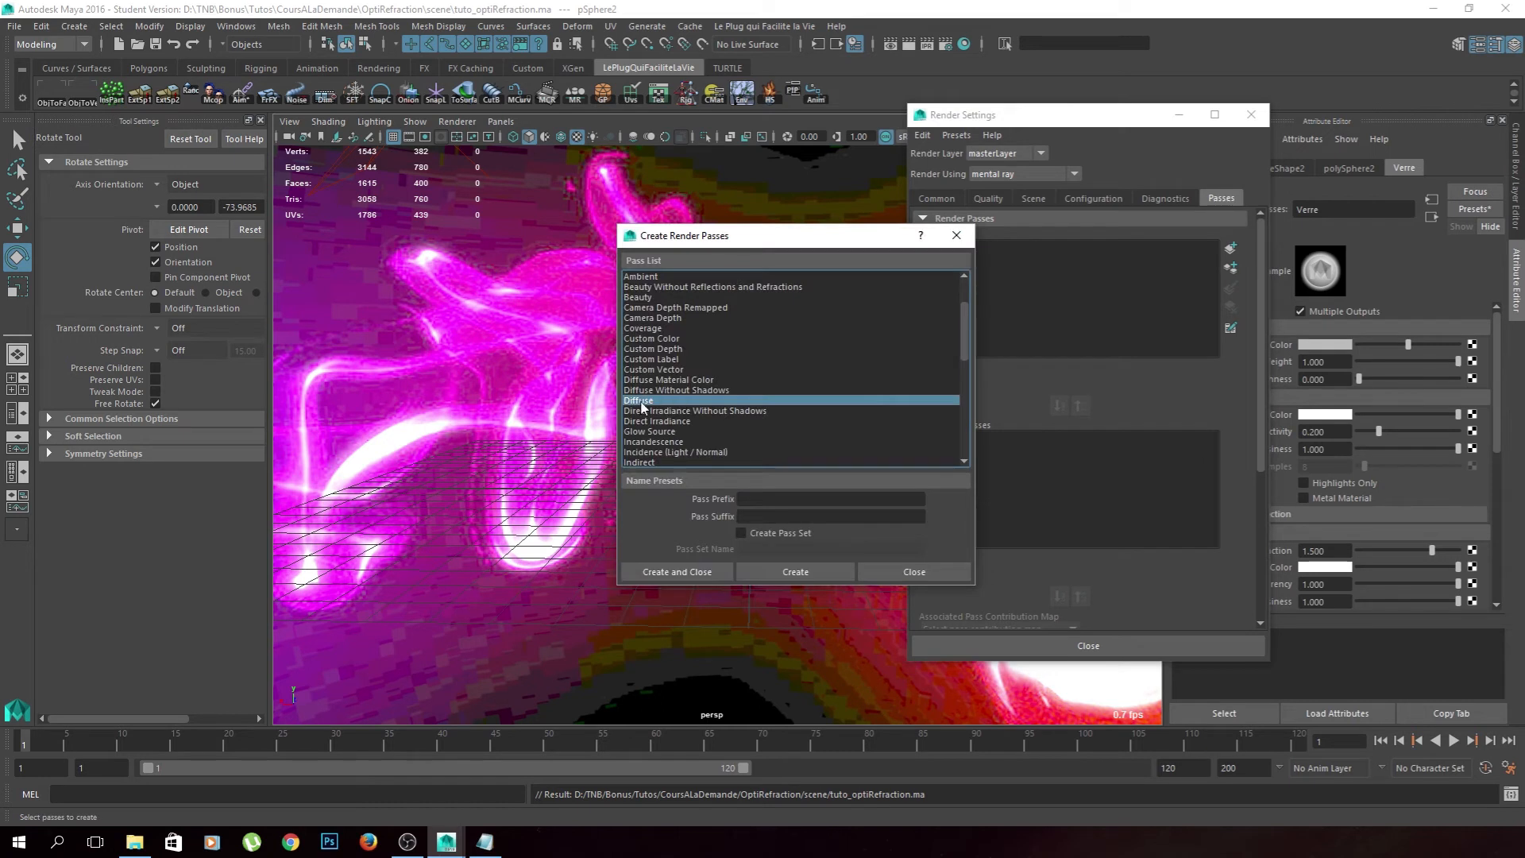
scroll(642, 405, down, 7)
click(673, 410)
ctrl+click(673, 432)
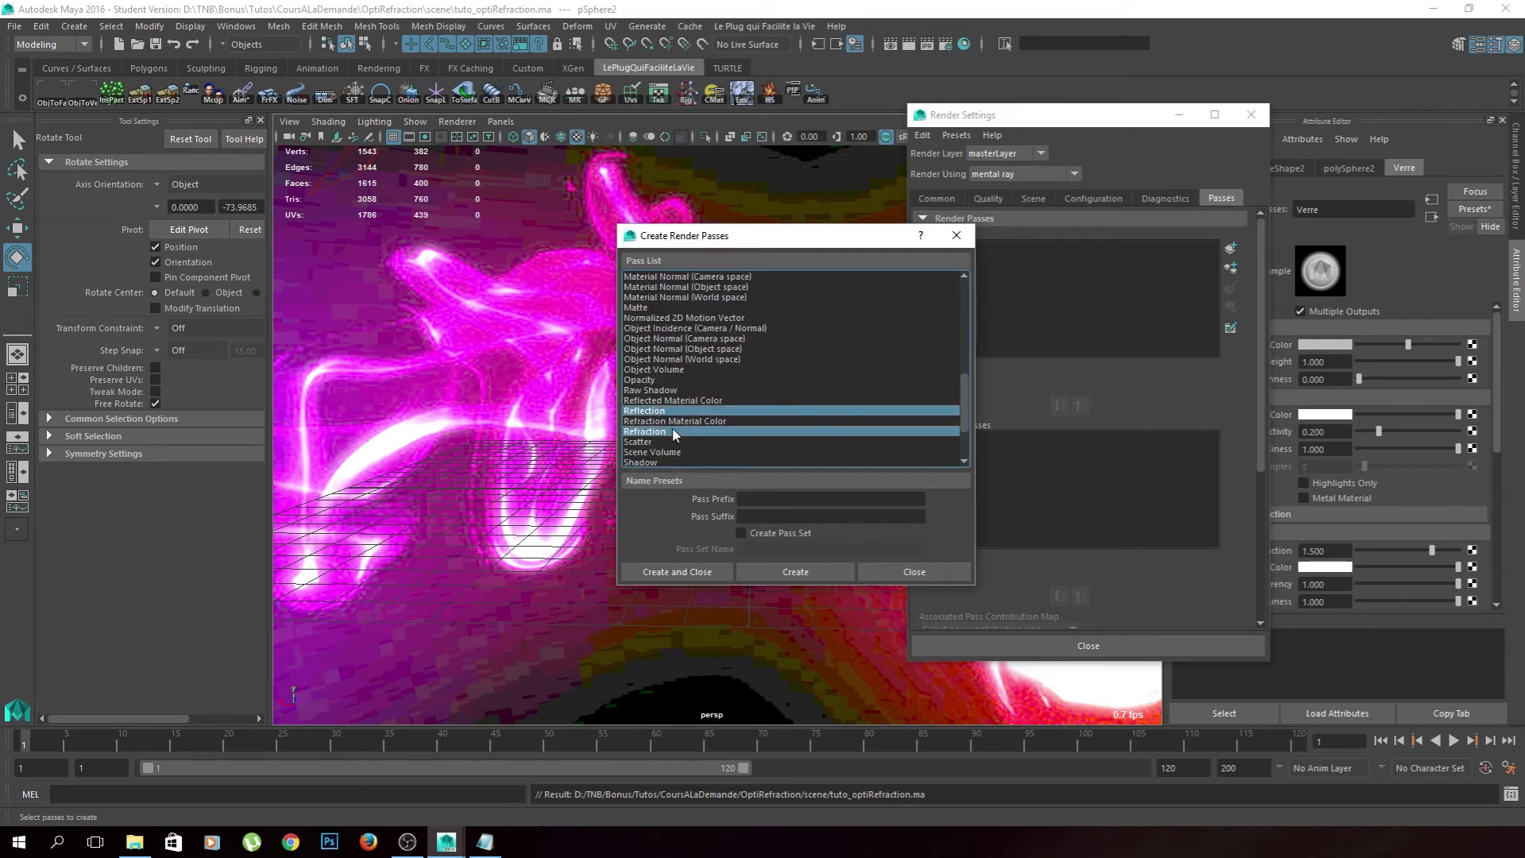
scroll(673, 433, down, 2)
ctrl+click(674, 421)
key(Return)
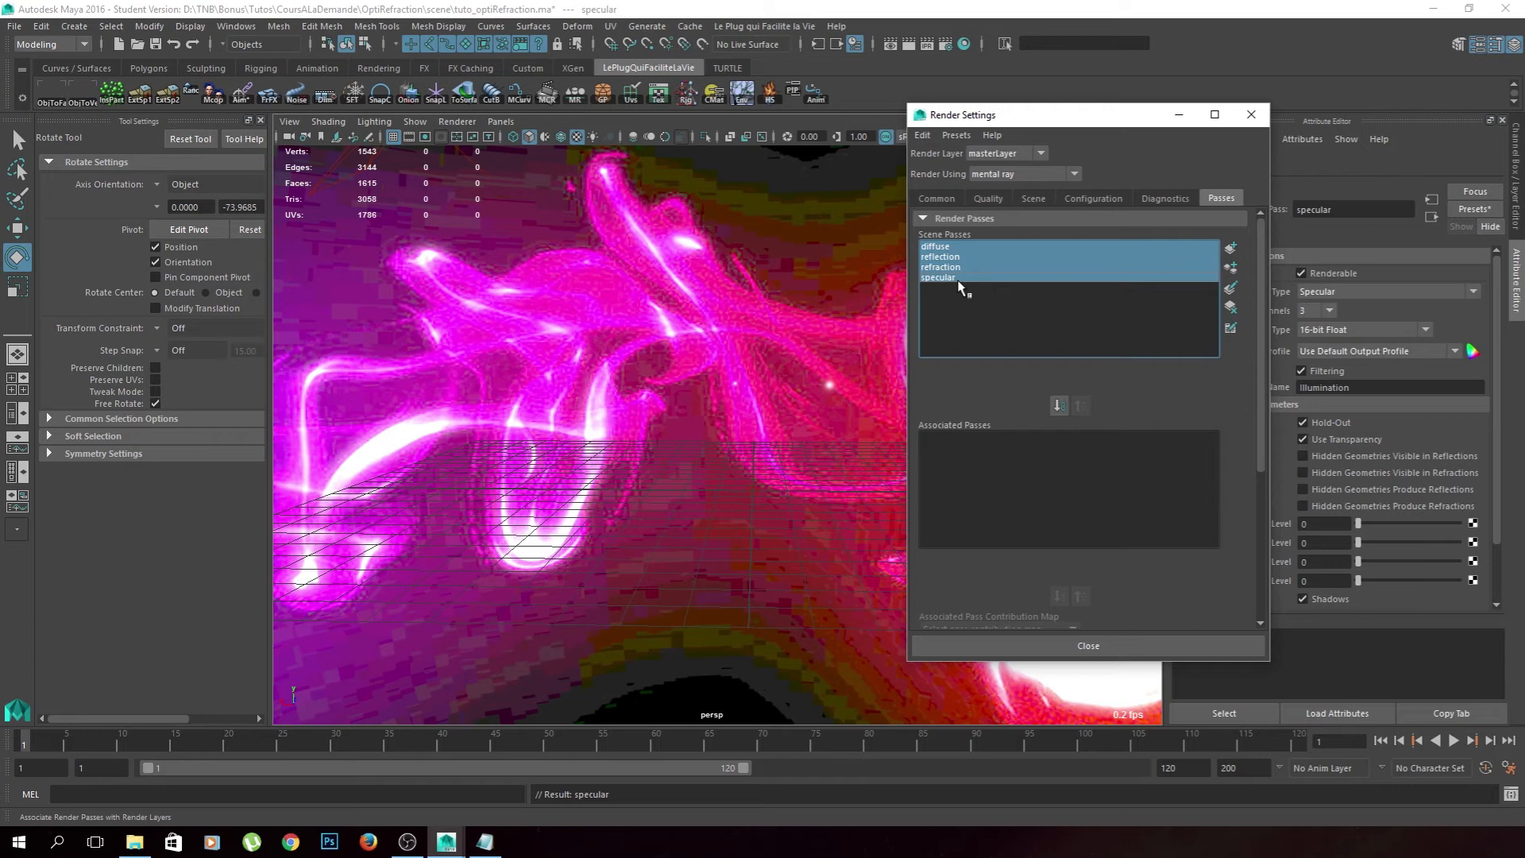
- Associate the diffuse, reflection, refraction and specular scene passes with masterLayer, and show the common render settings
click(1059, 406)
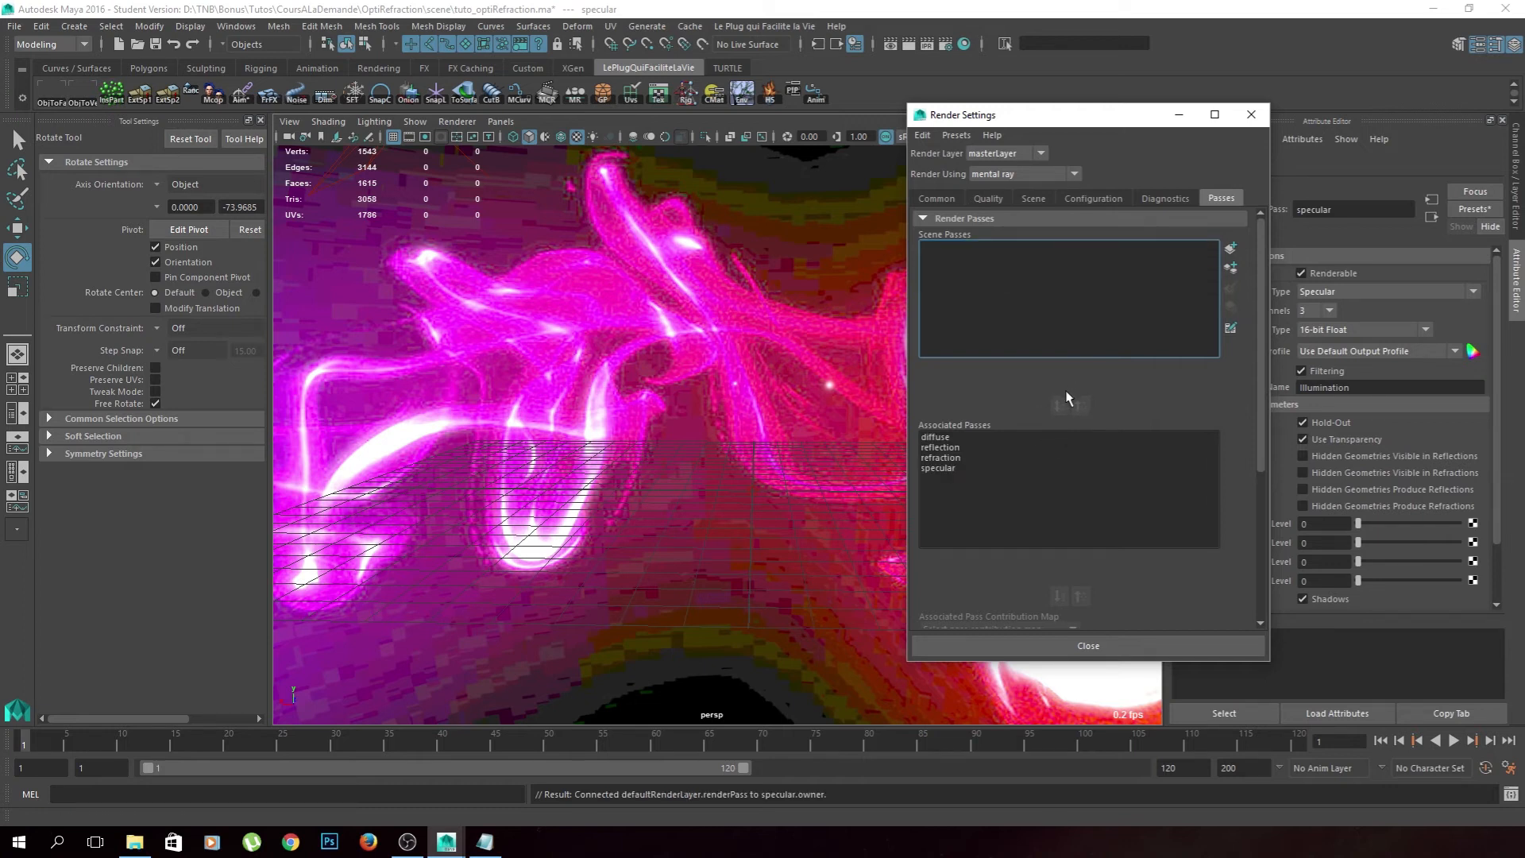
click(935, 198)
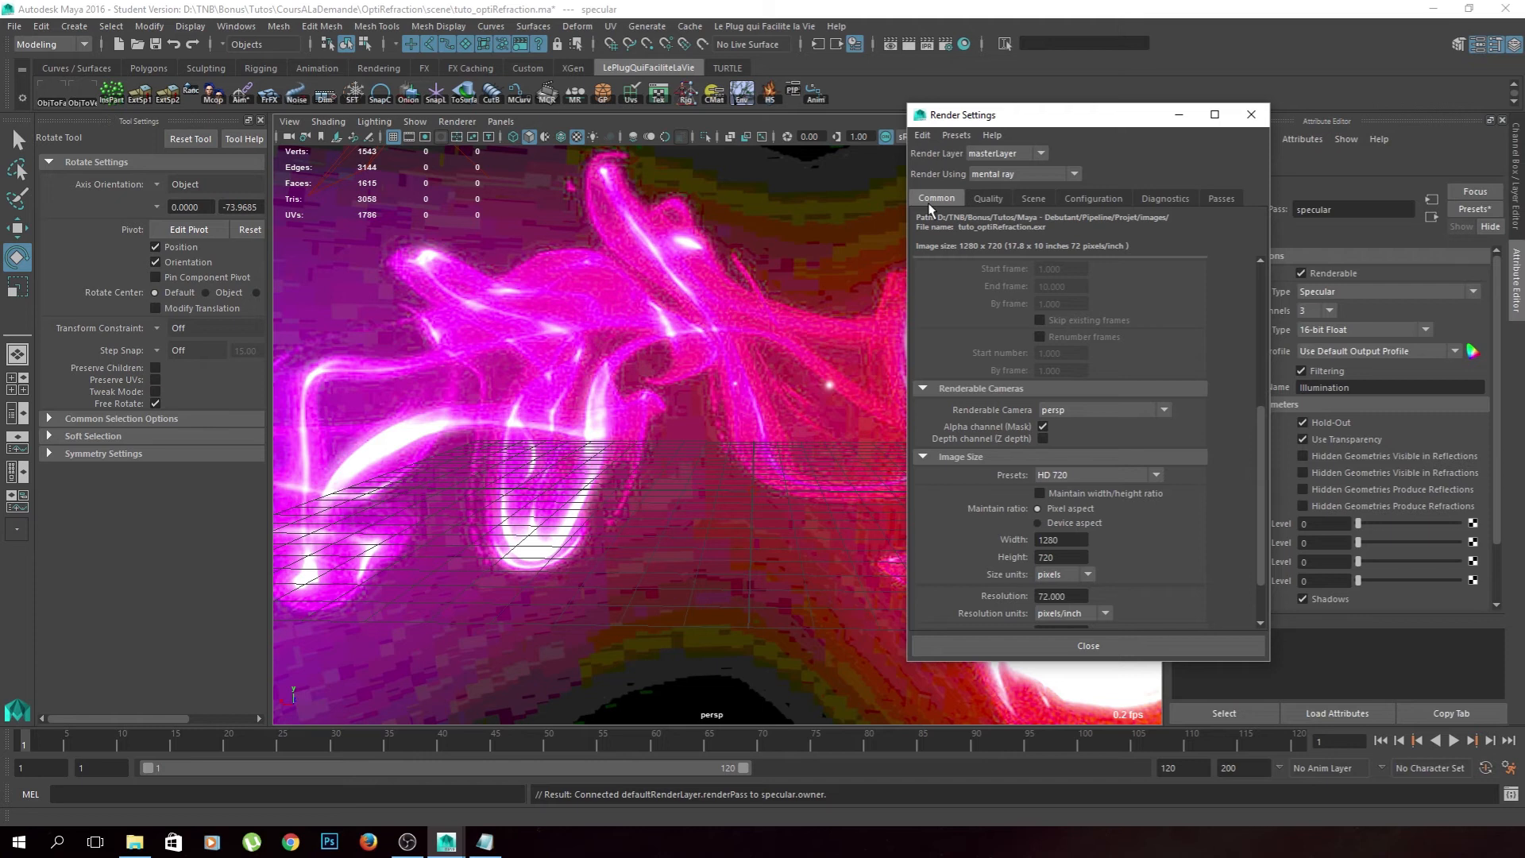
drag(1097, 121, 1130, 124)
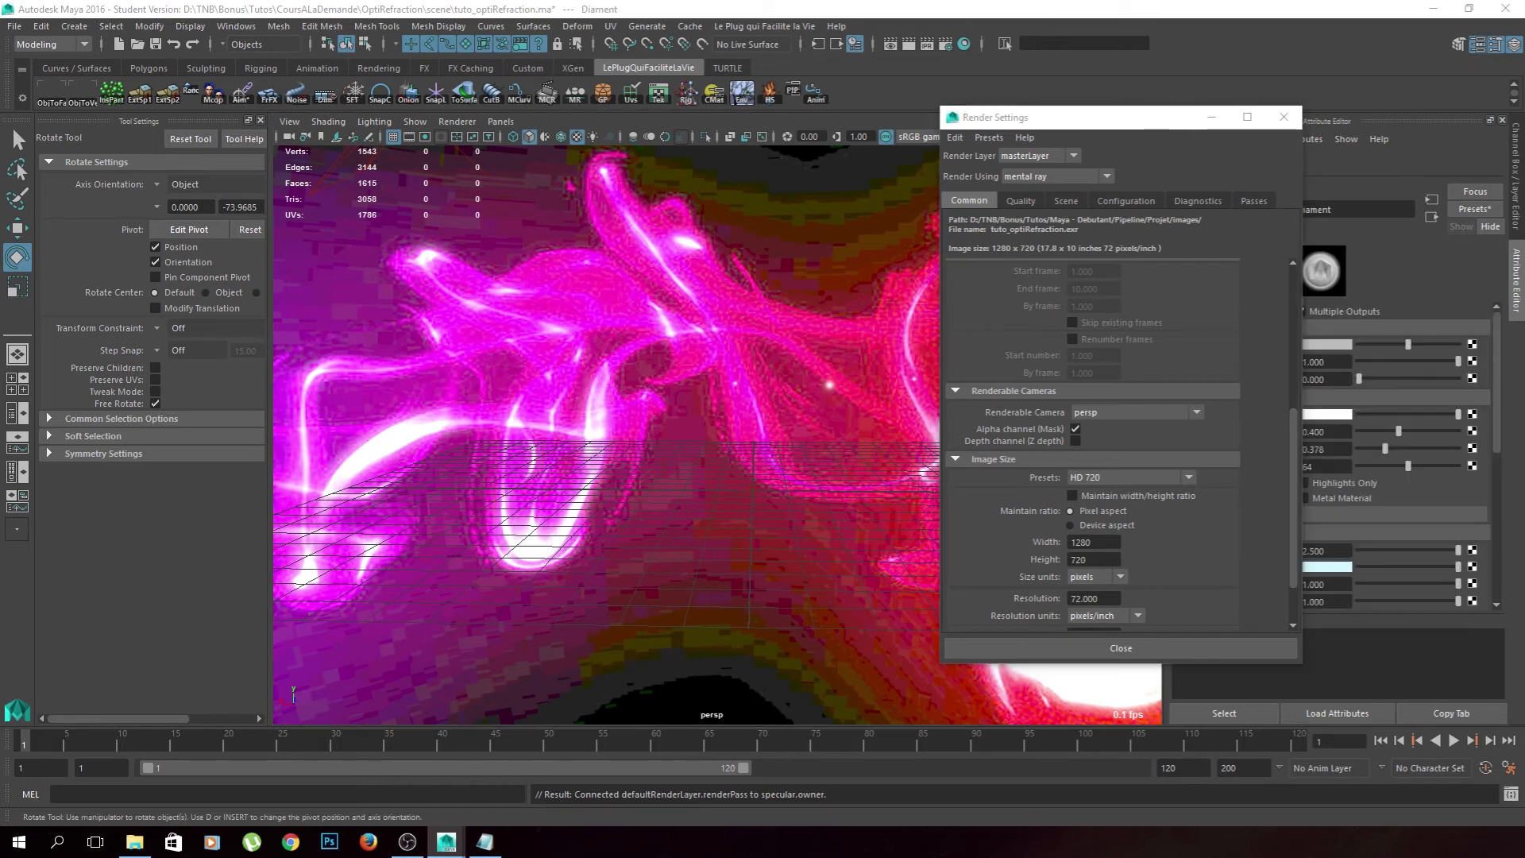
- Review the Diament material's refraction attributes beside the render settings, and close the settings window
drag(1192, 117, 1011, 110)
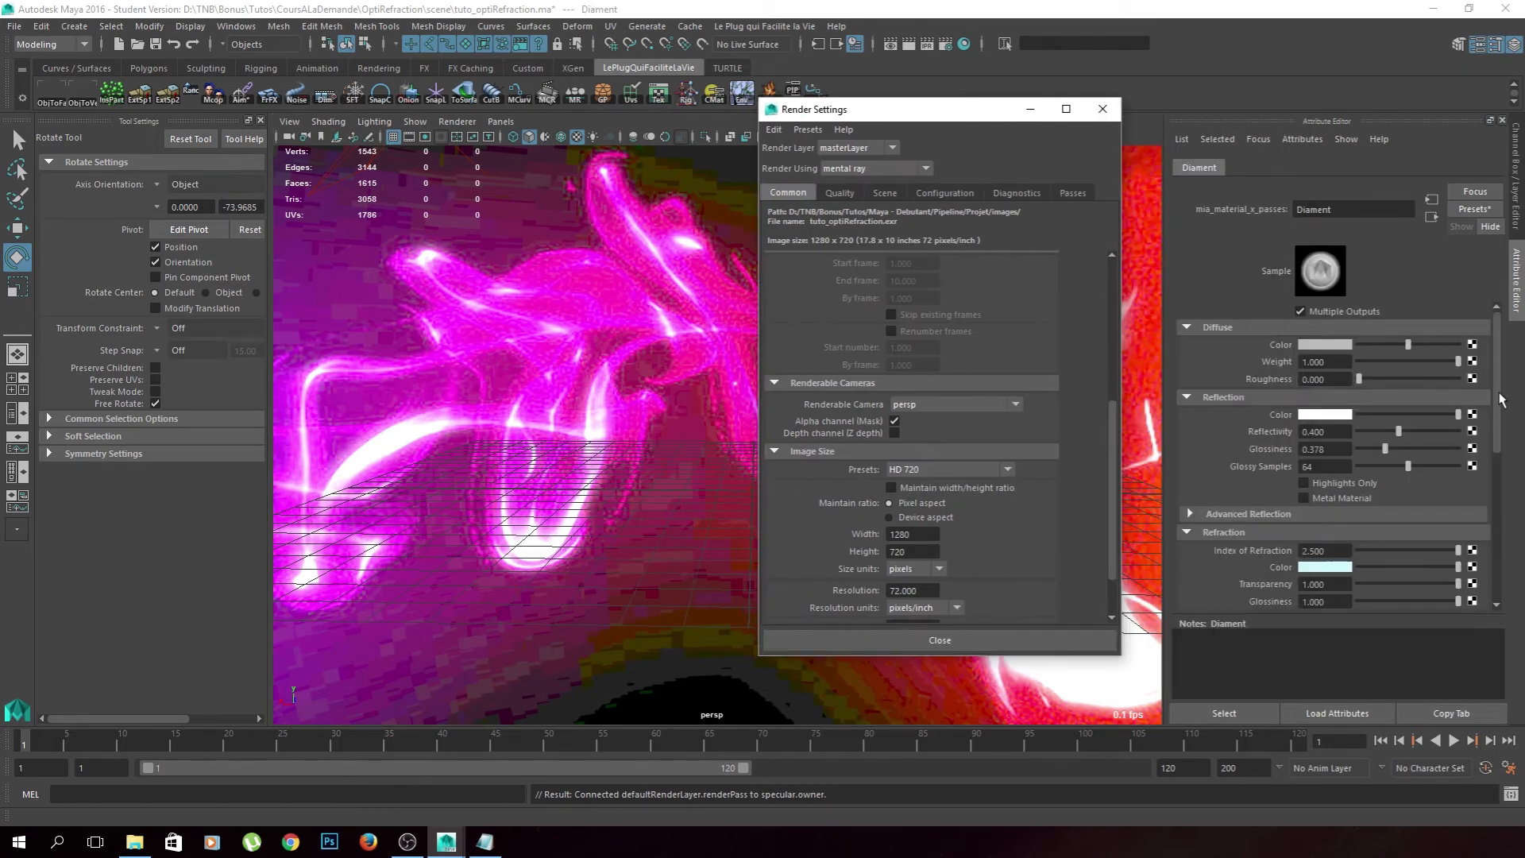
scroll(1295, 411, down, 5)
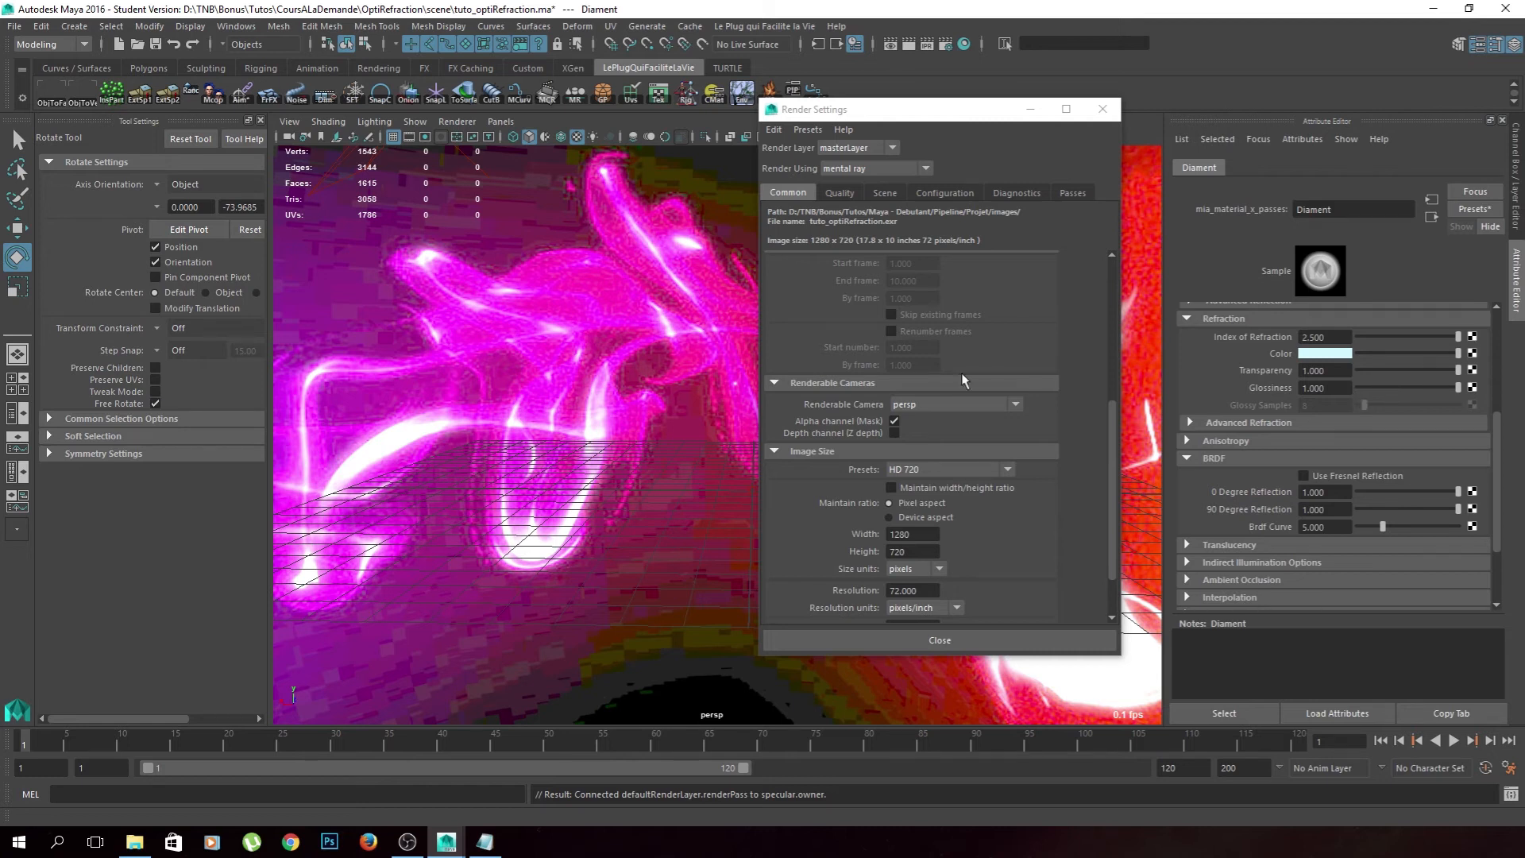
click(1103, 109)
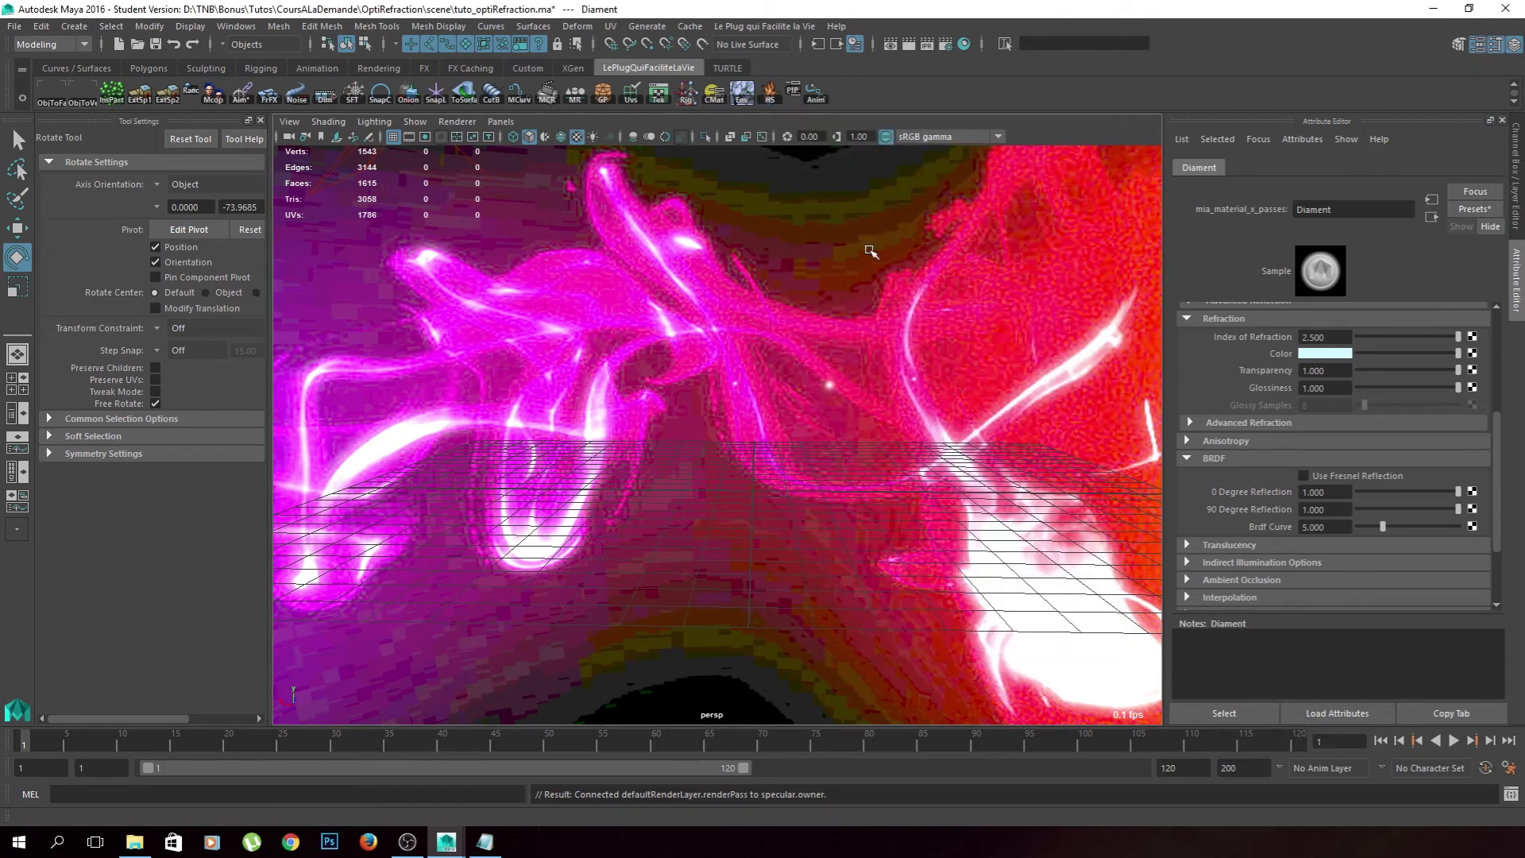
- Save the scene and render the current frame with the associated passes
key(ctrl+s)
click(729, 436)
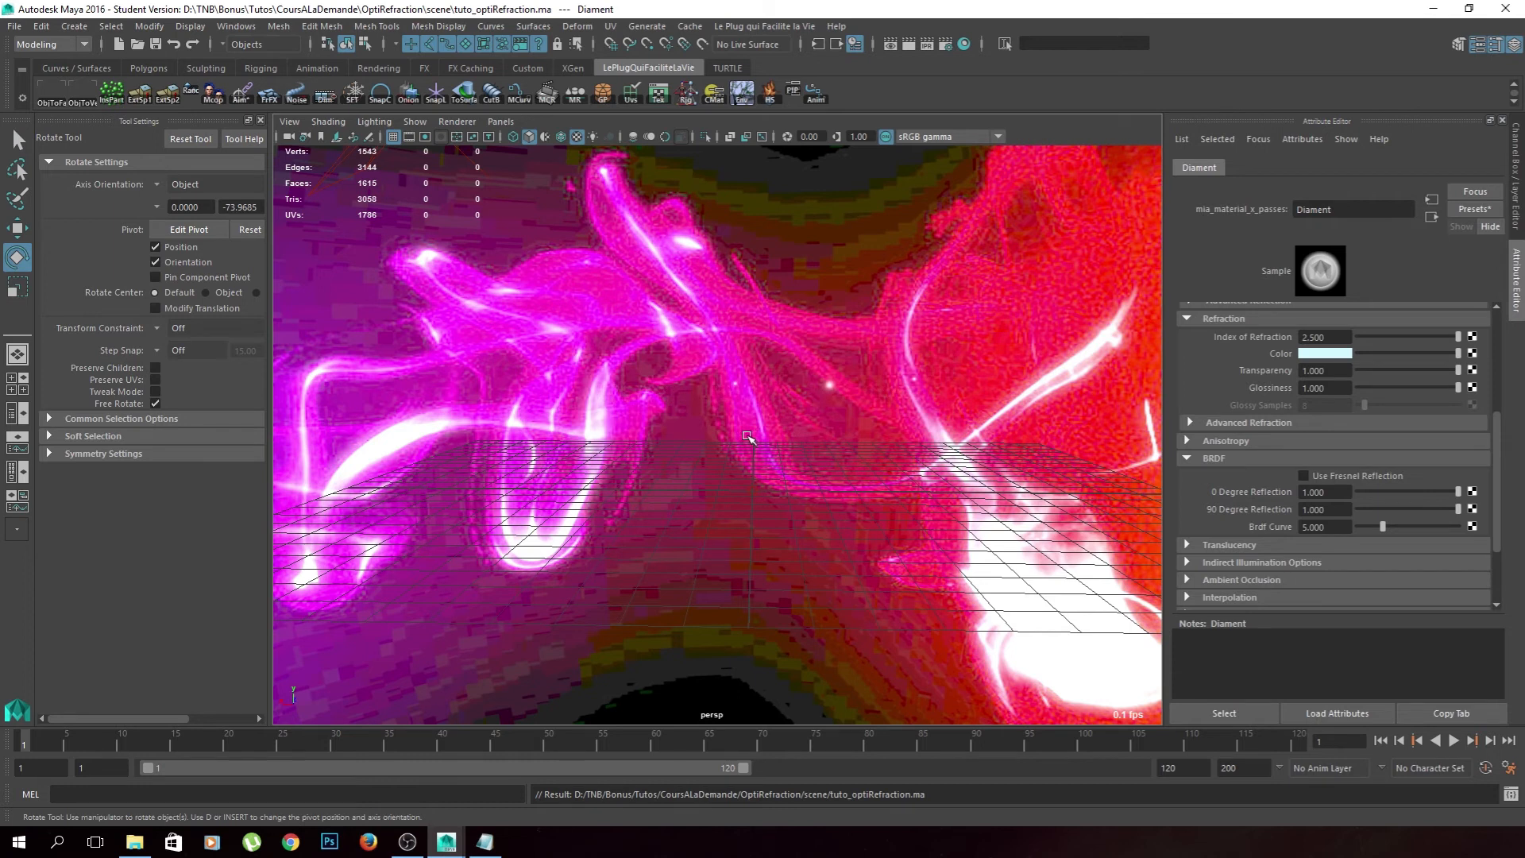
click(908, 44)
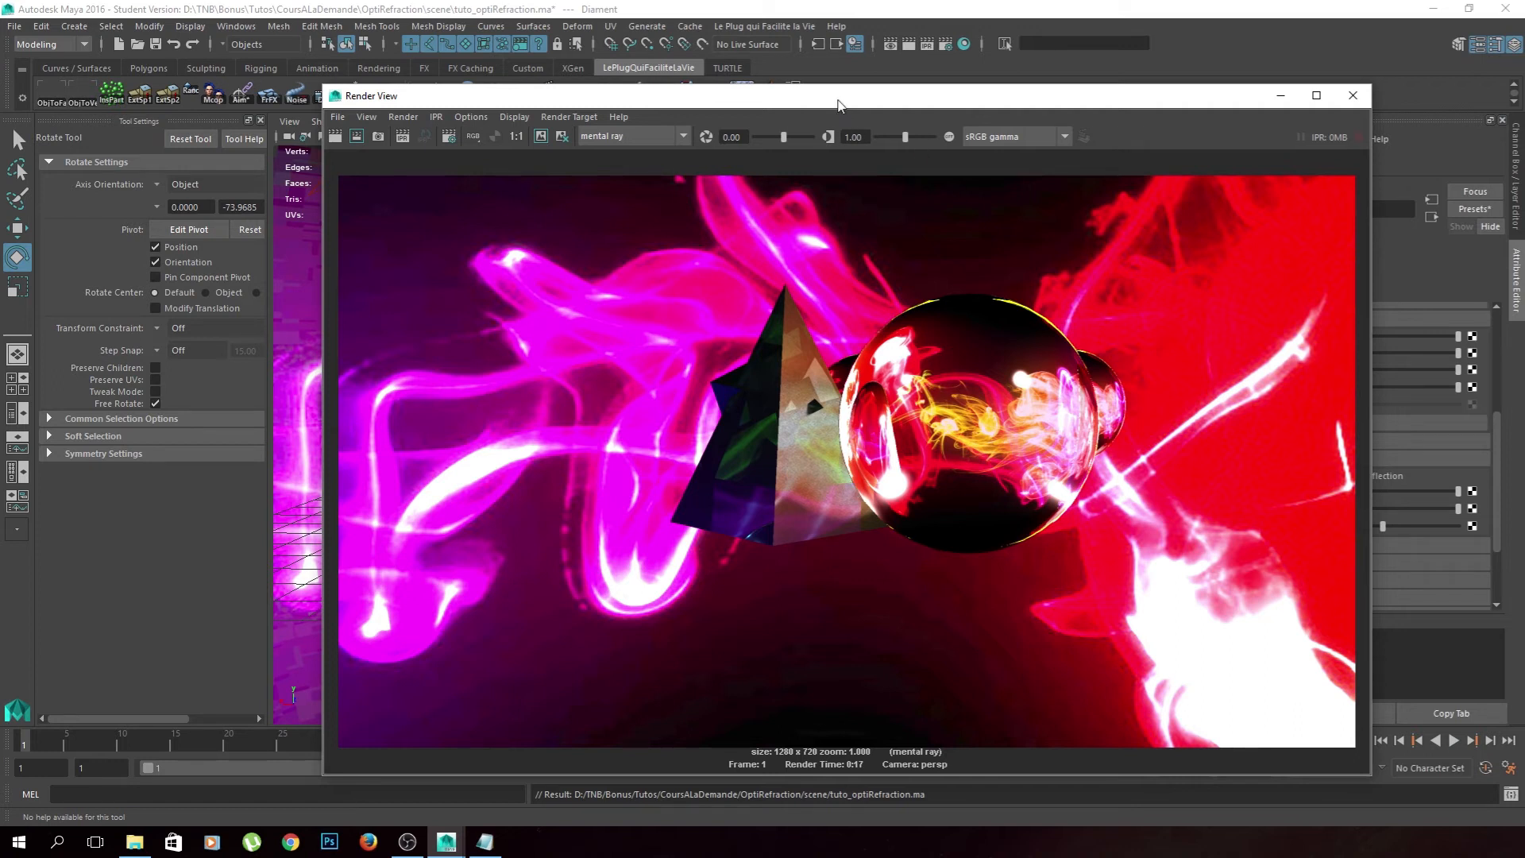
drag(838, 97, 858, 64)
- Load the refraction render pass of the last render for viewing
click(357, 84)
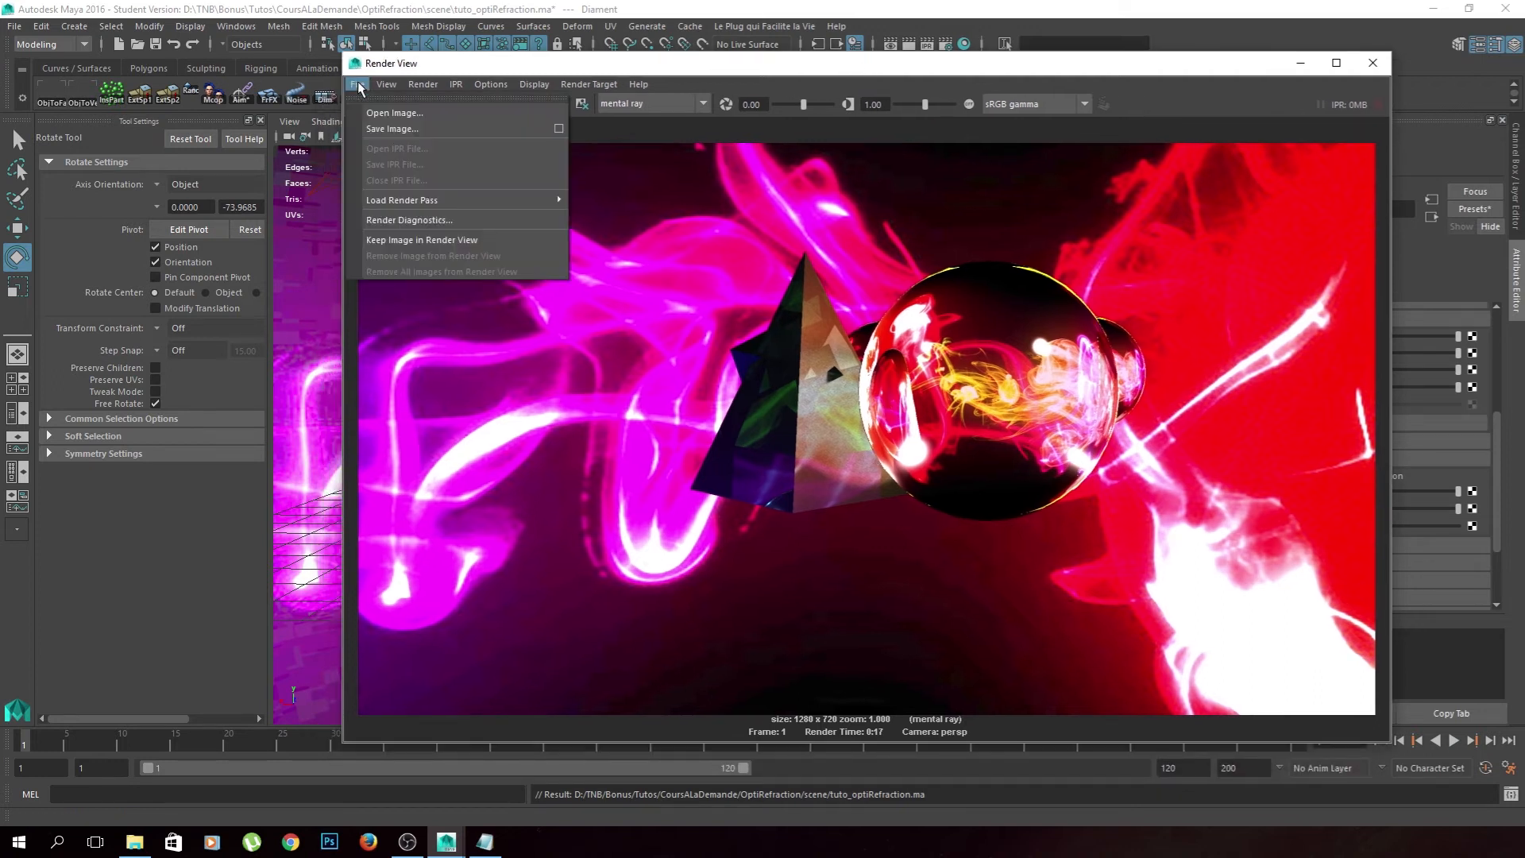
mouse_move(448, 204)
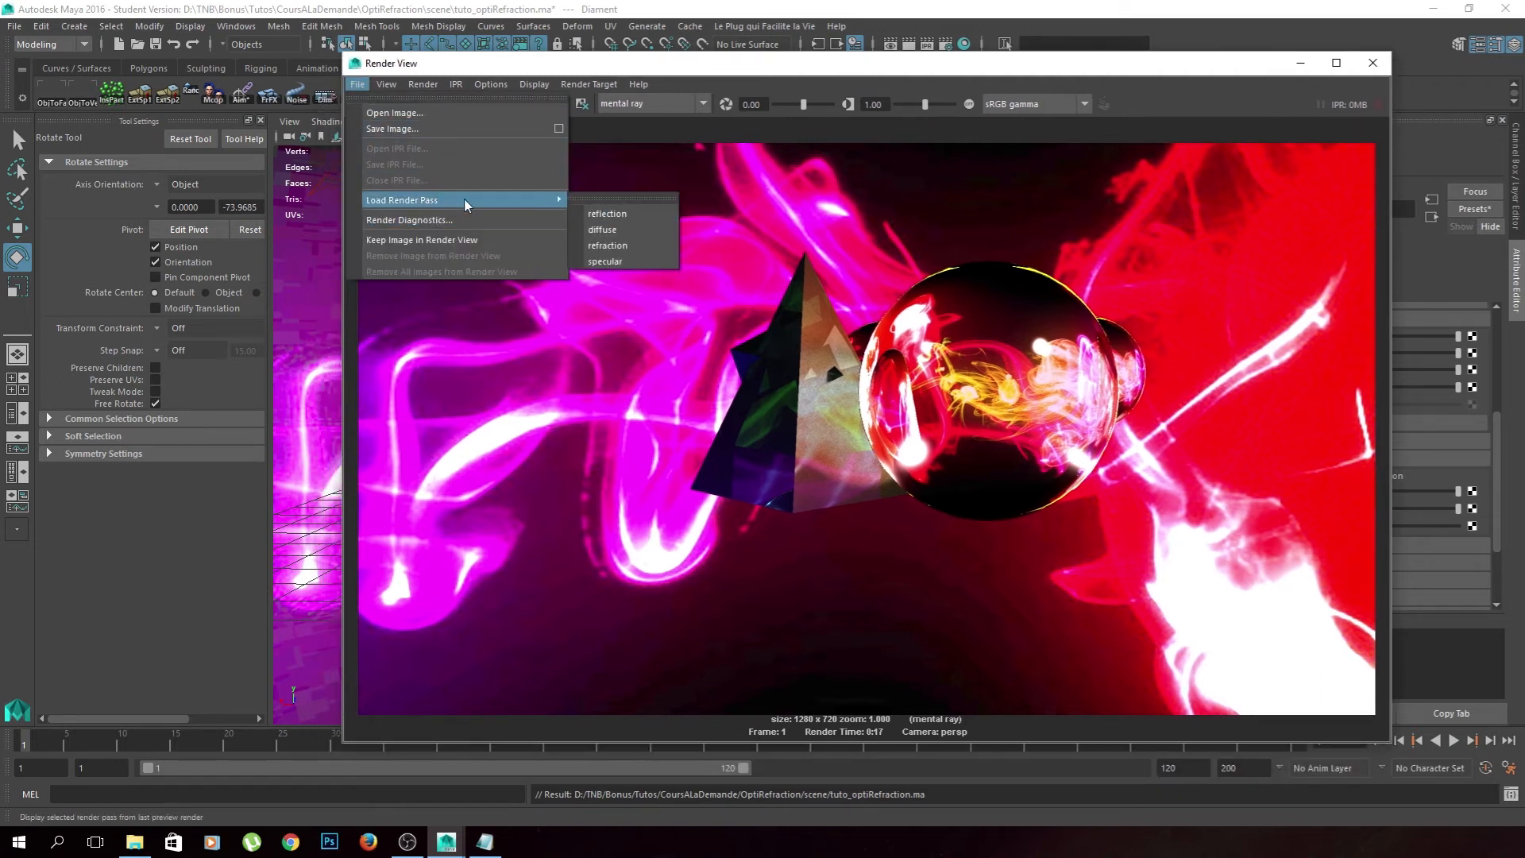
click(608, 246)
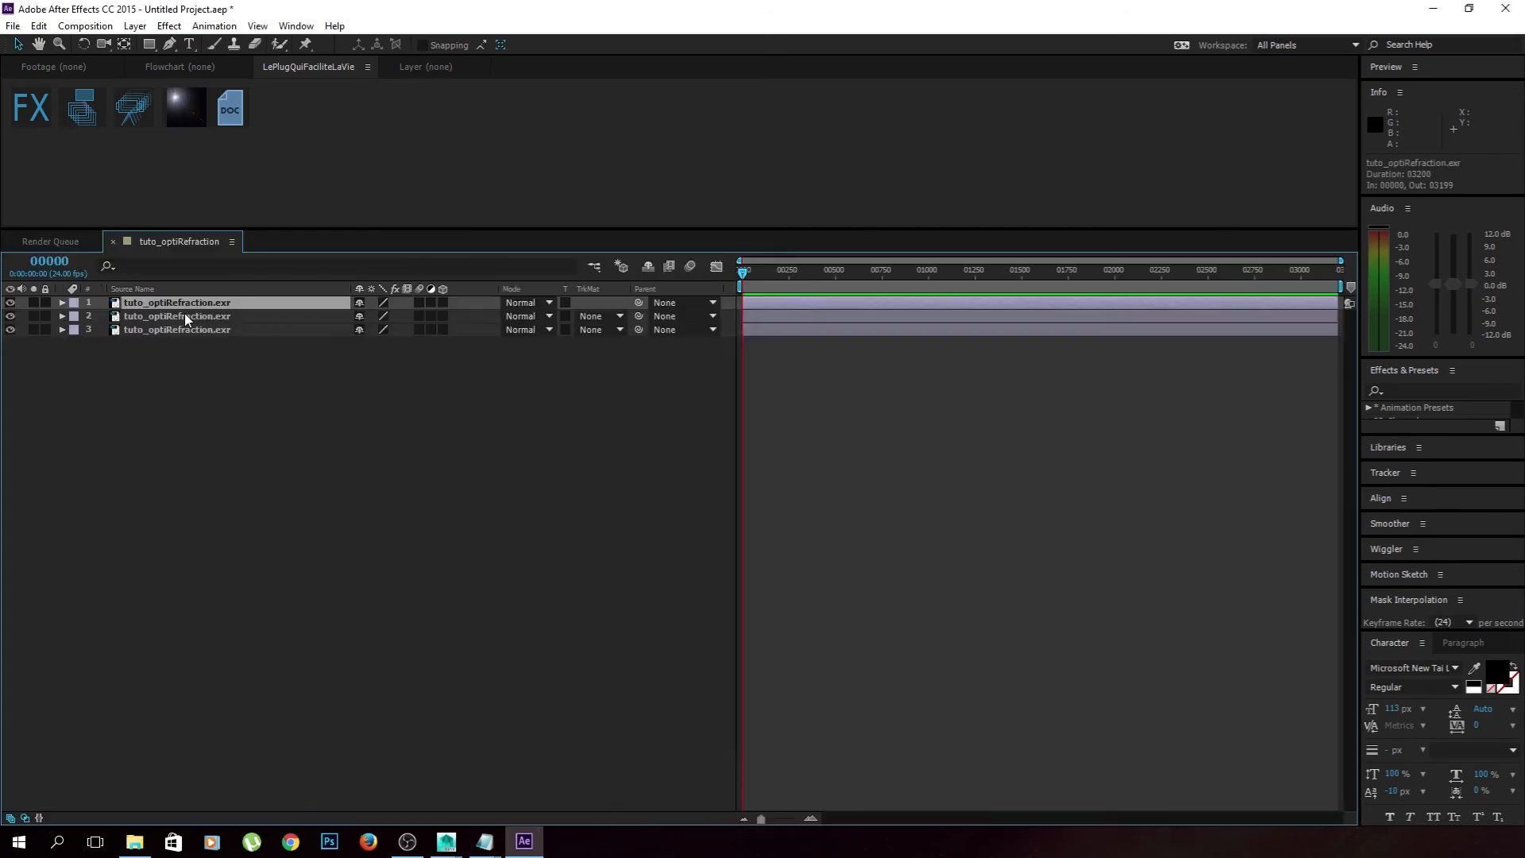
- In After Effects, build four copies of the tuto_optiRefraction.exr layer and extract a separate render pass on each with EXtractoR
key(ctrl+z)
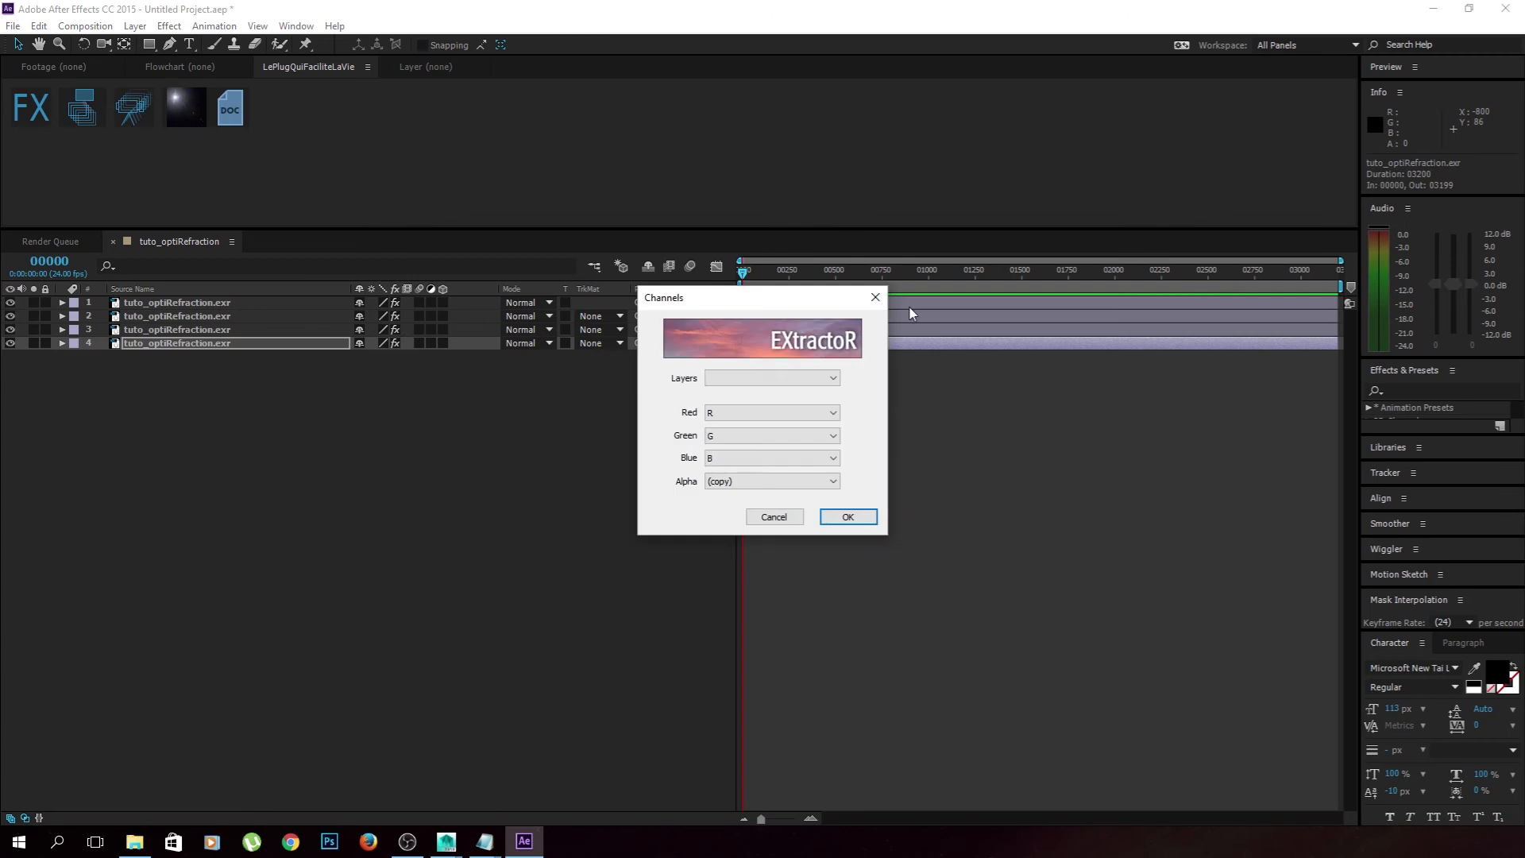
click(833, 378)
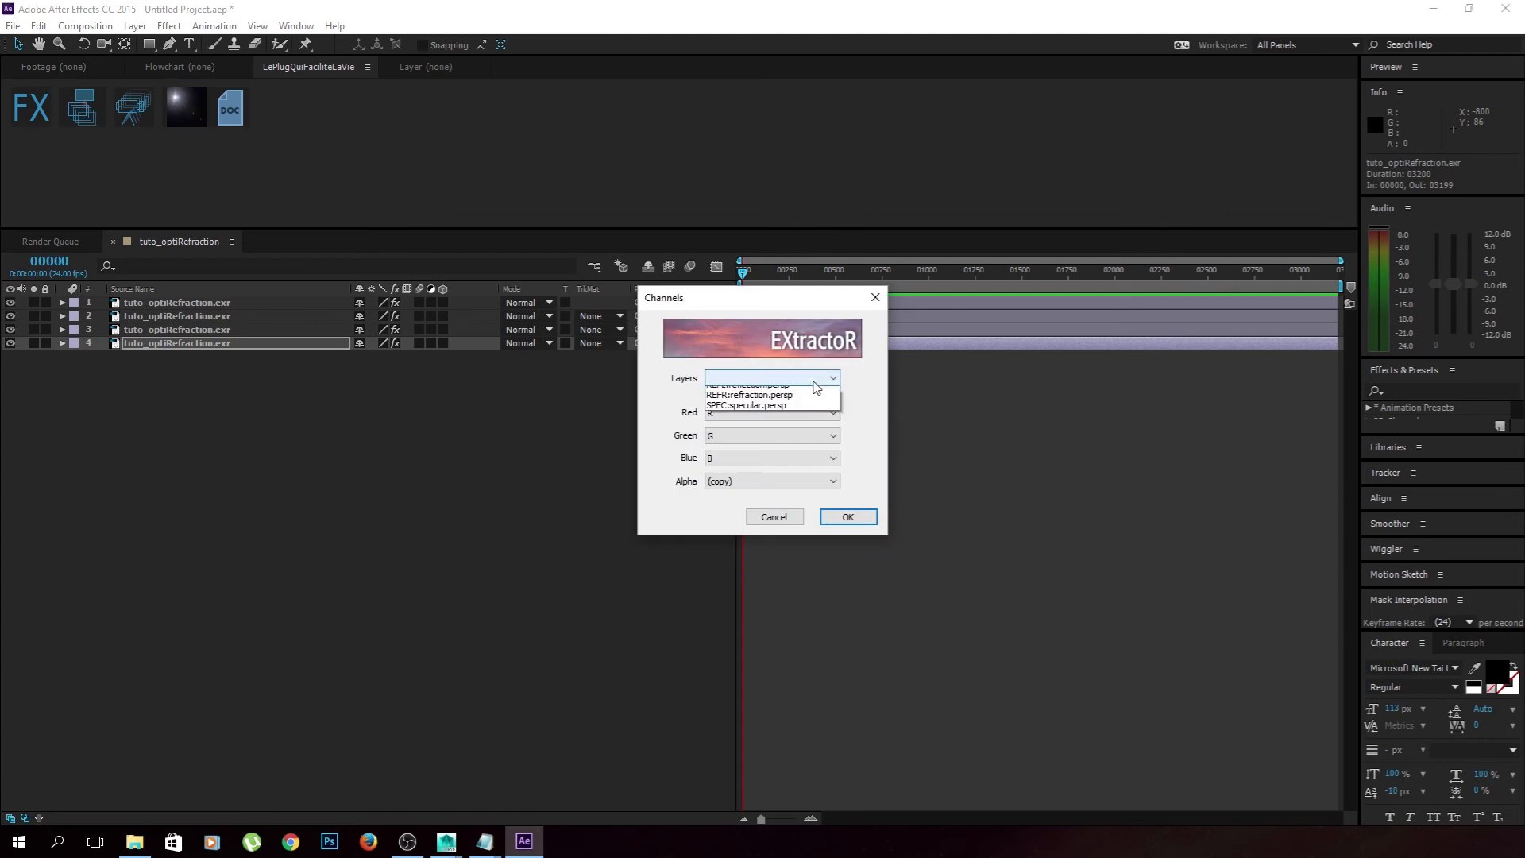
click(762, 404)
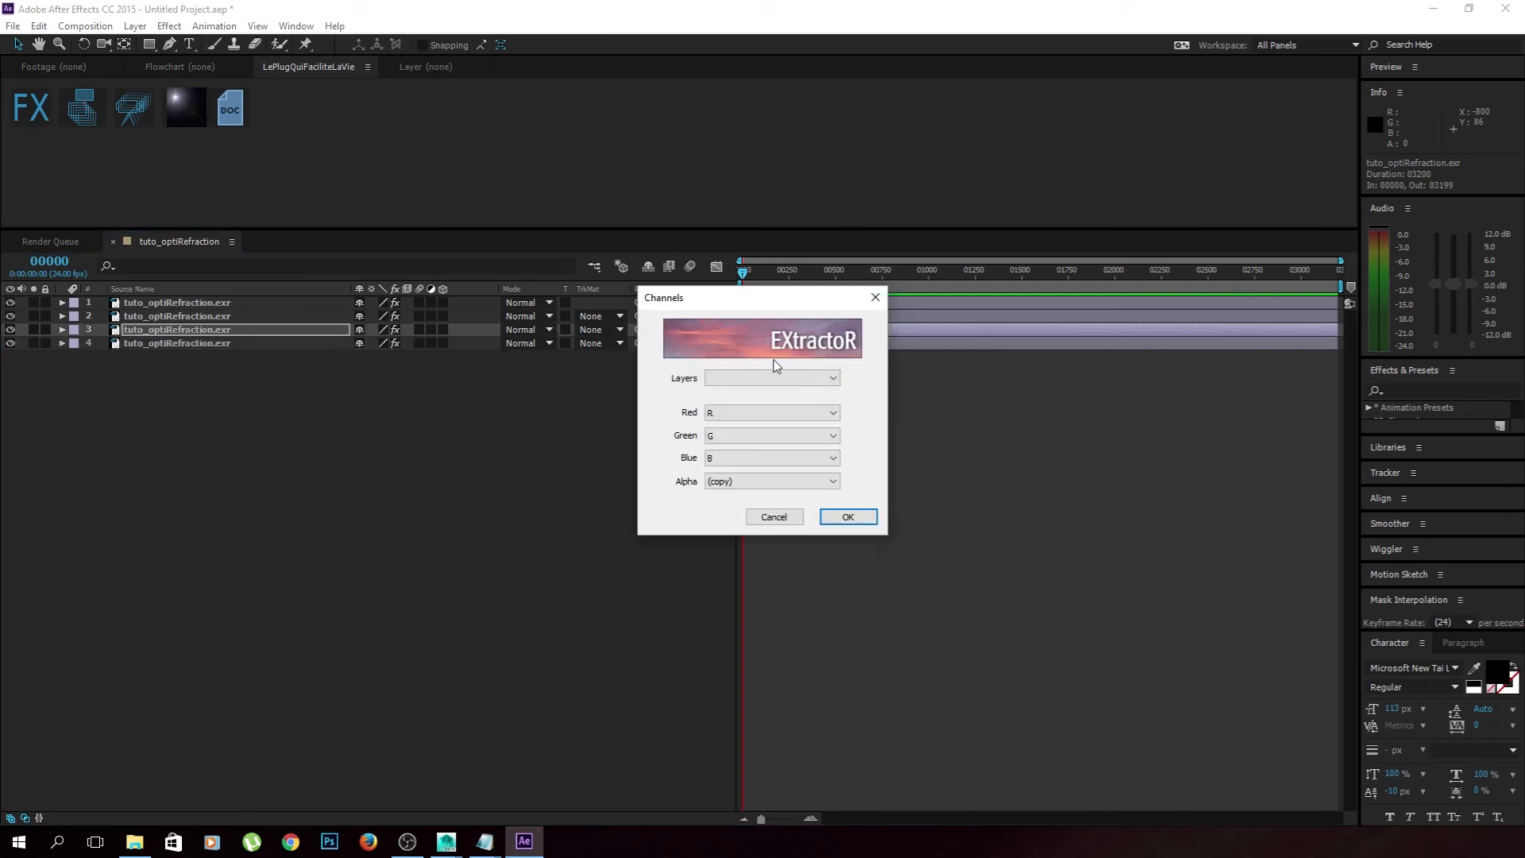
click(833, 379)
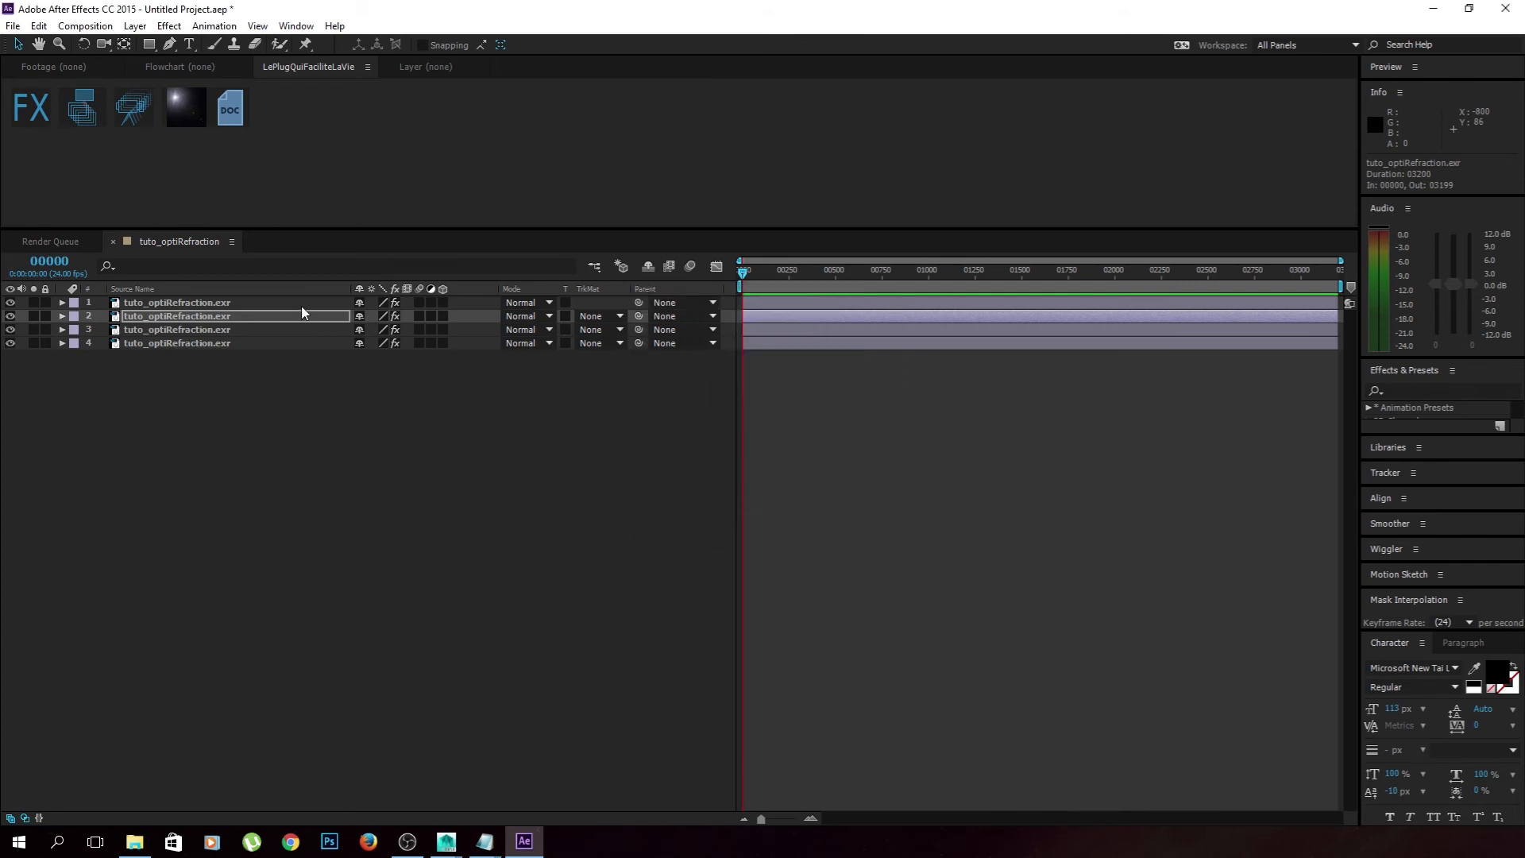
click(302, 304)
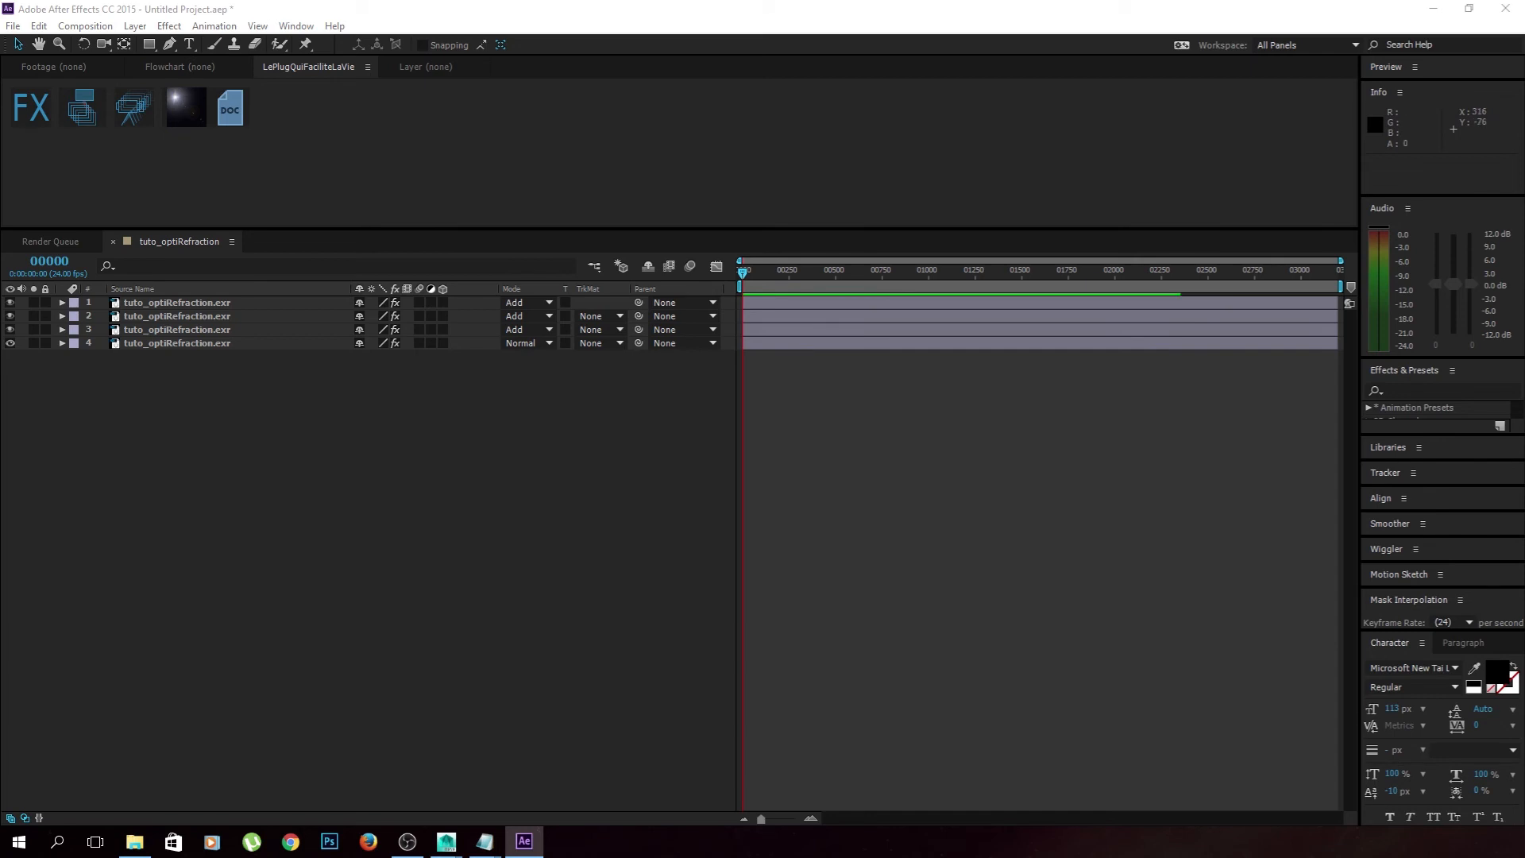
- Place the composition preview beside the layer list and hide the top two pass layers to inspect the remaining ones
drag(1524, 190, 505, 82)
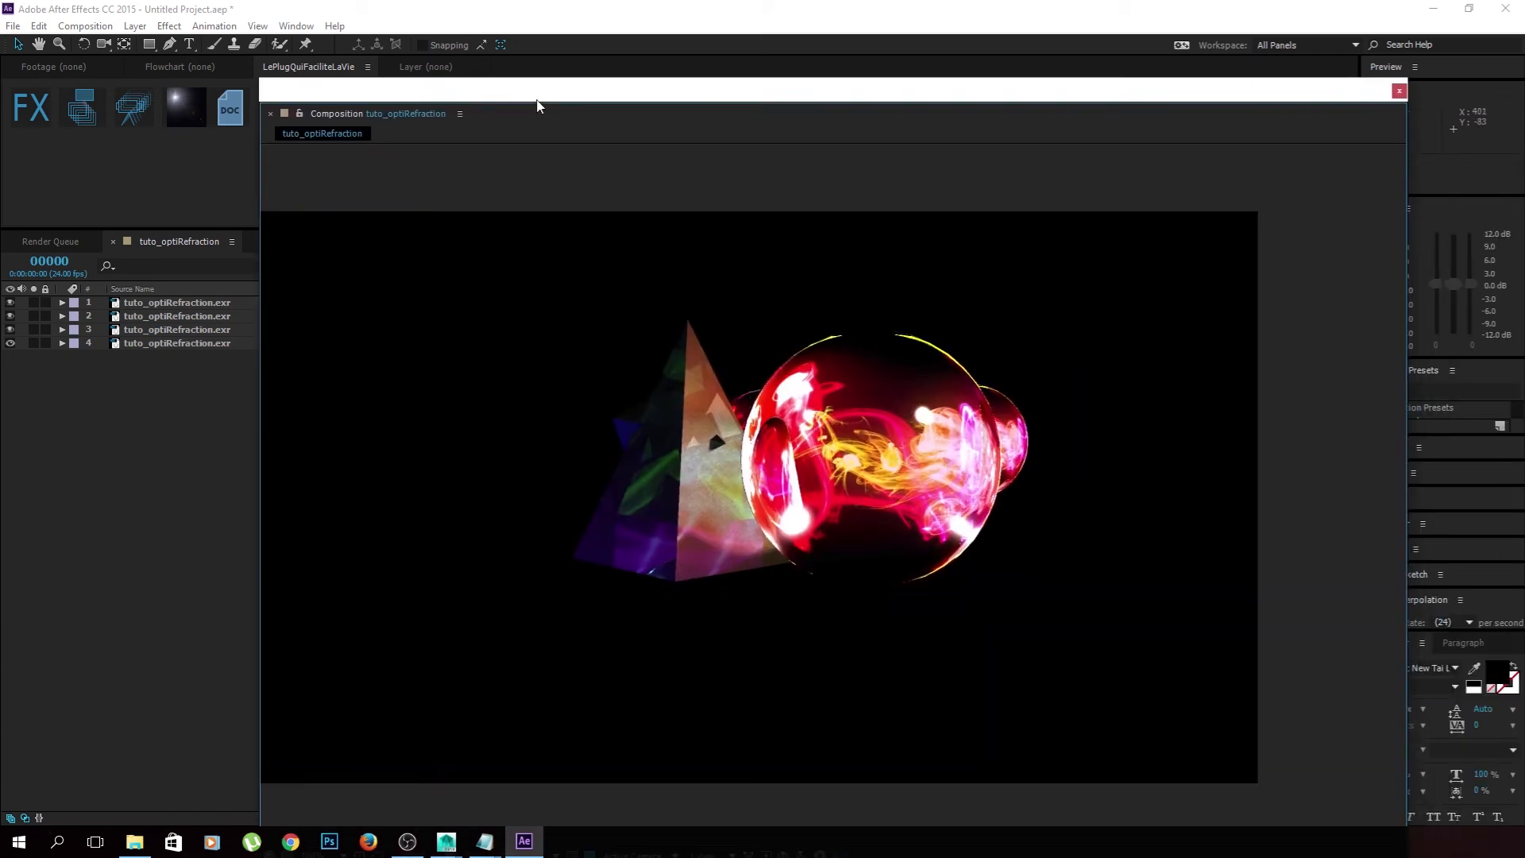
drag(532, 90, 598, 93)
click(9, 302)
click(9, 317)
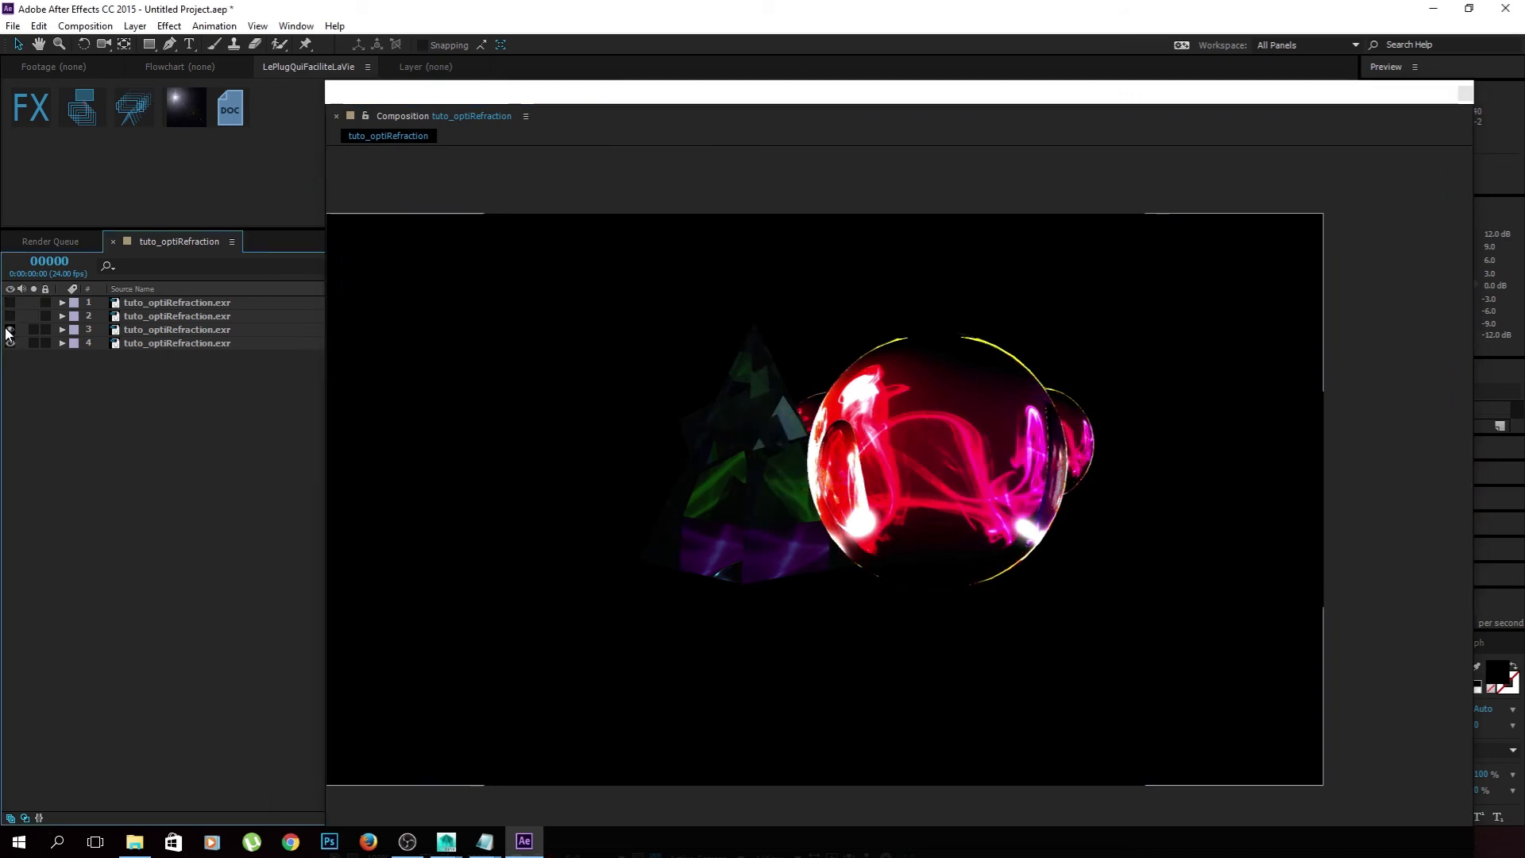
- Apply Fast Blur to the refraction pass layer and adjust its blurriness
click(152, 329)
right_click(156, 331)
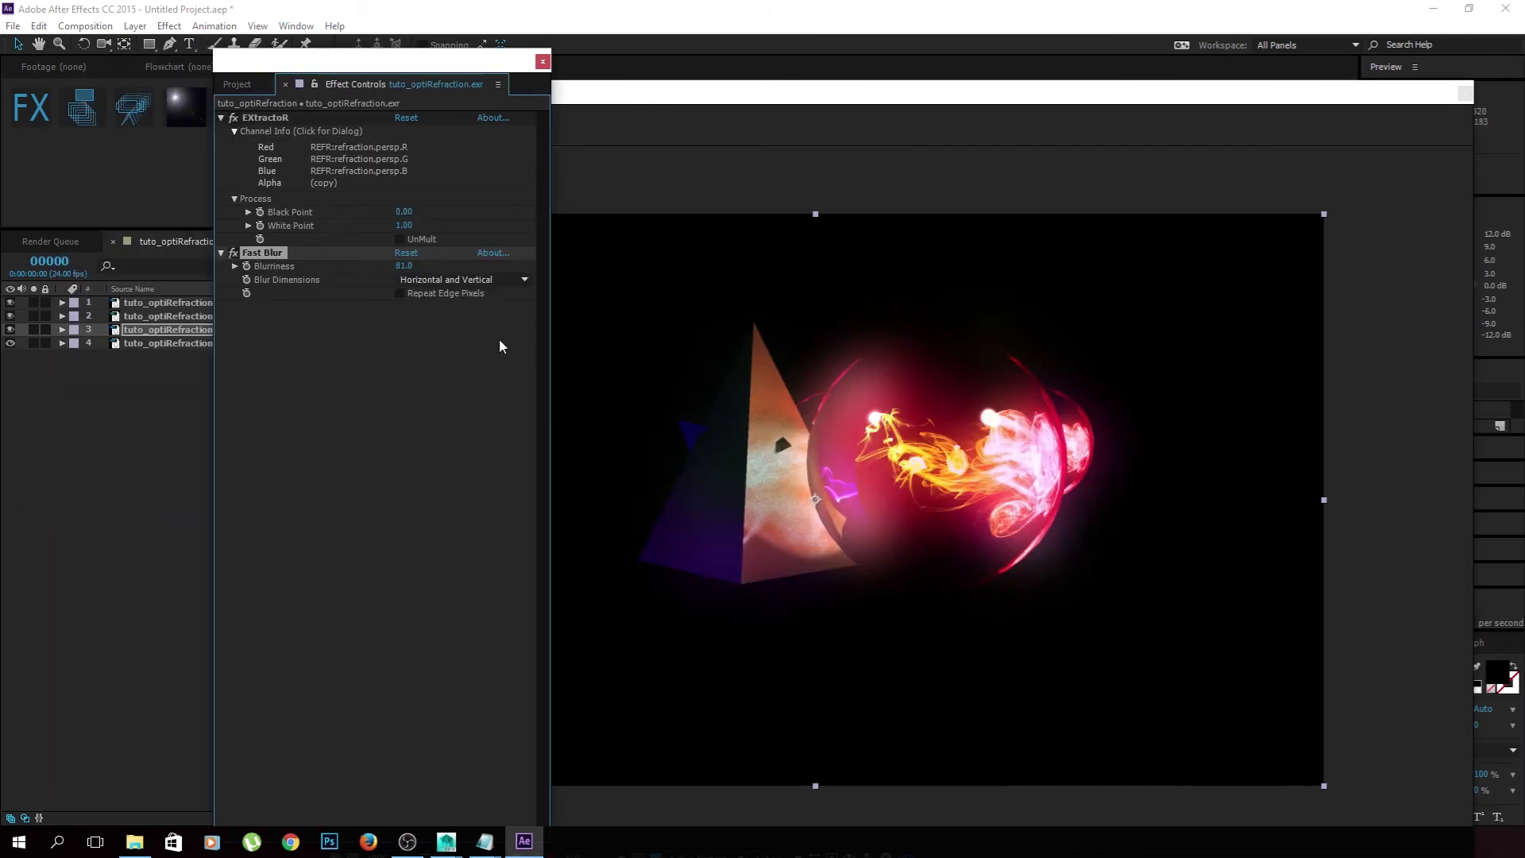
mouse_move(403, 266)
mouse_down()
mouse_move(365, 276)
mouse_move(394, 278)
mouse_up()
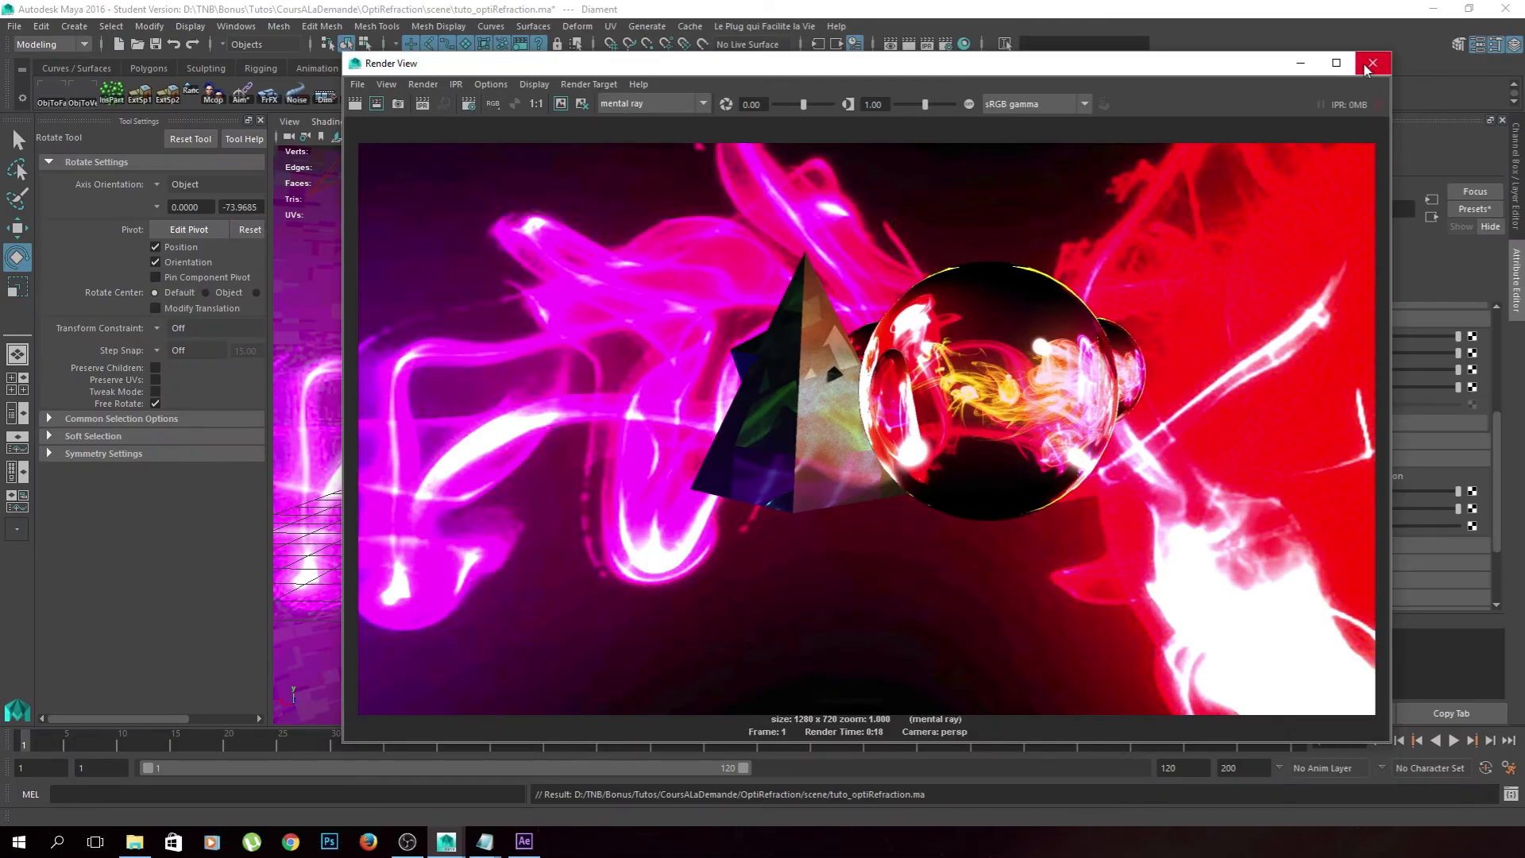
- In Maya, assign a new surface shader to the cone and glass spheres, and set its Out Color to white
click(1366, 60)
drag(521, 312, 1038, 602)
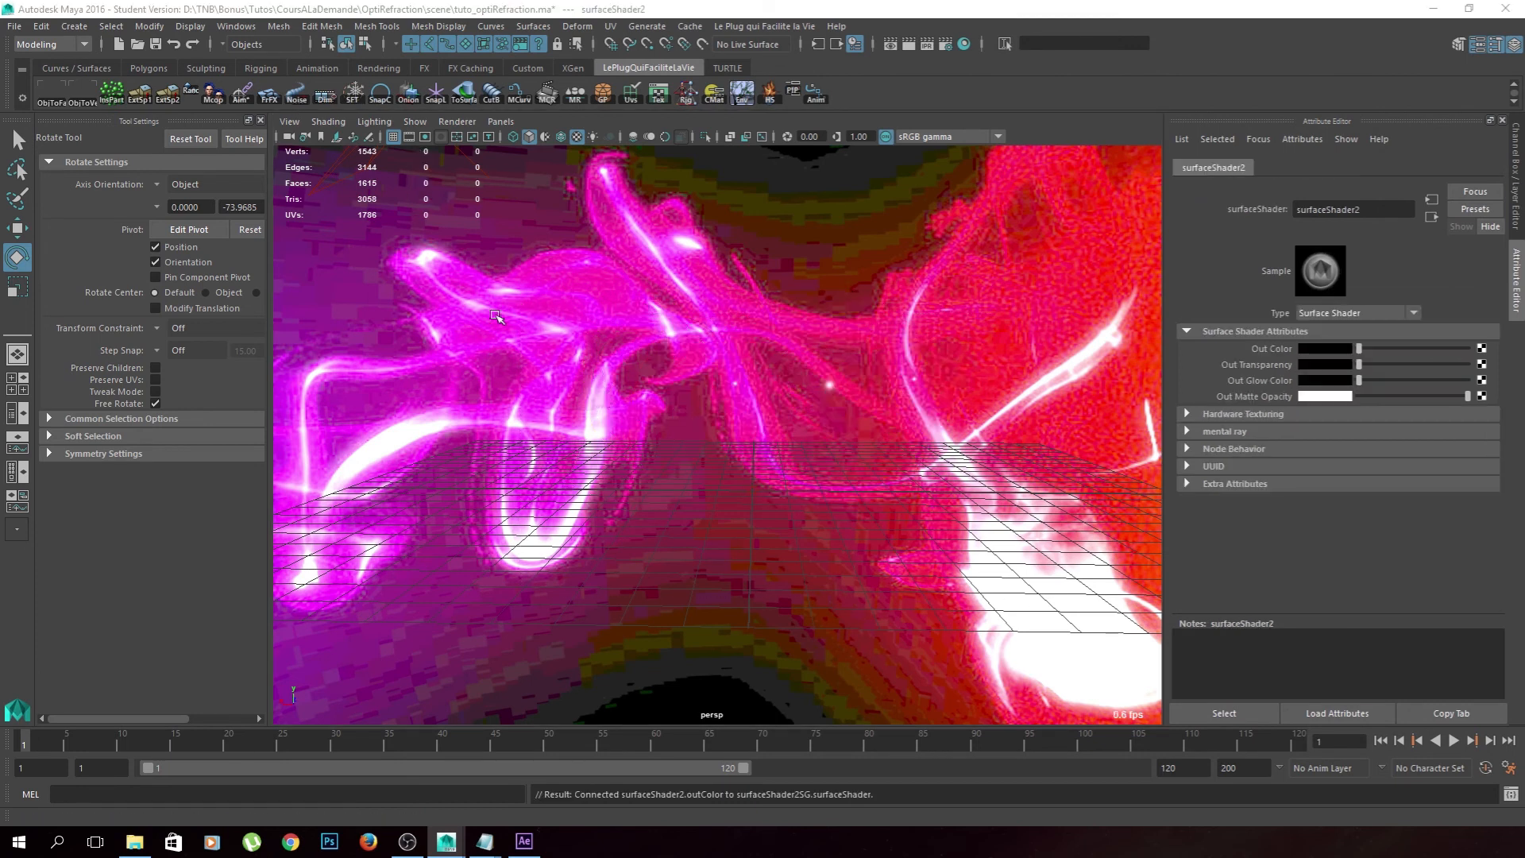
drag(465, 490, 914, 352)
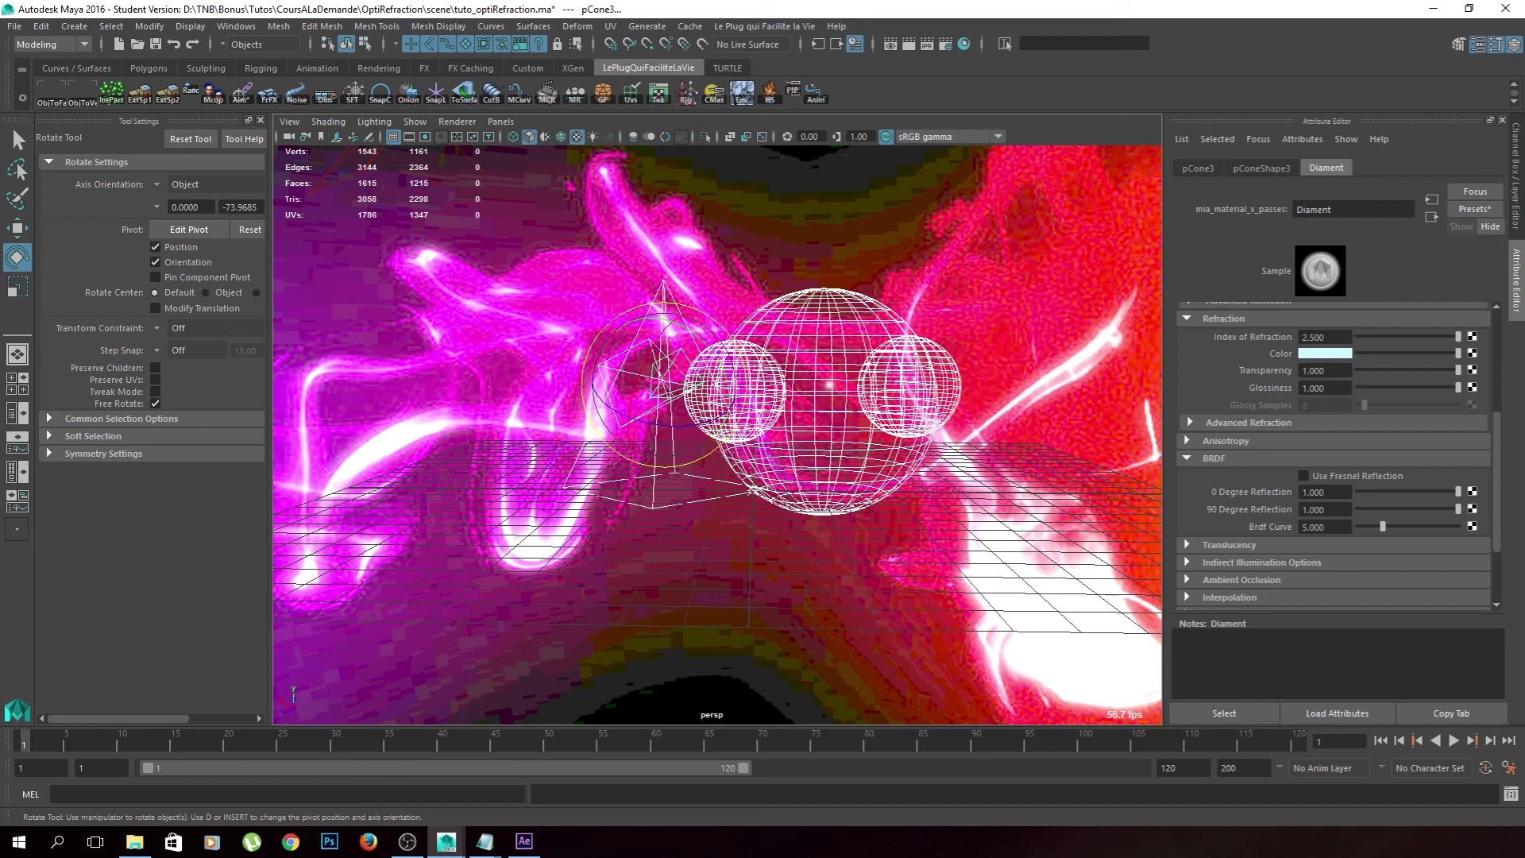
right_drag(826, 393, 945, 826)
click(1341, 168)
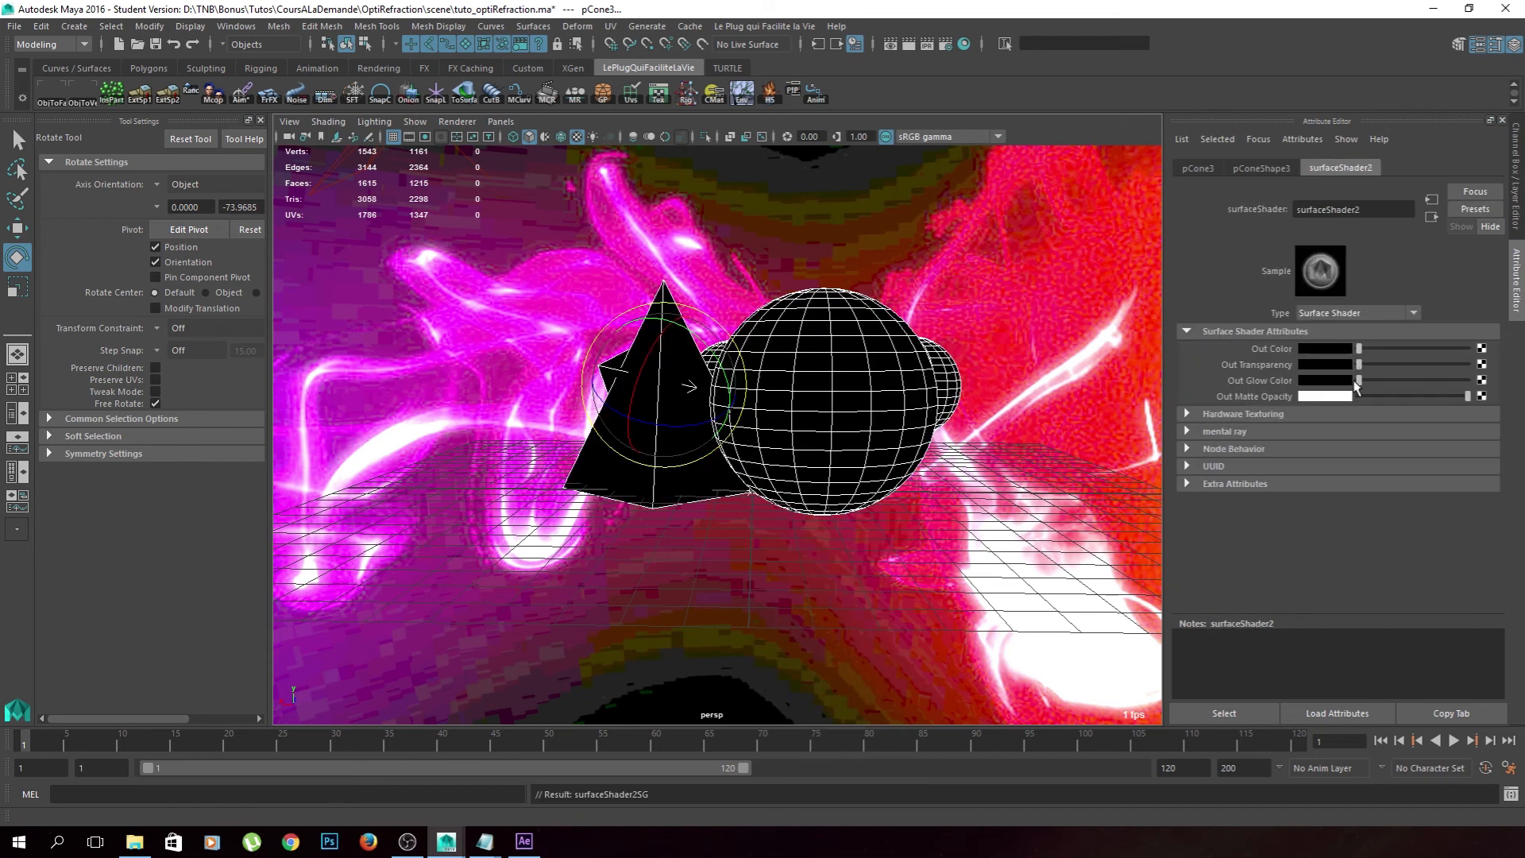
drag(1359, 348, 1470, 348)
- Hide the large background sphere and render the white silhouettes of the objects as a mask
click(895, 238)
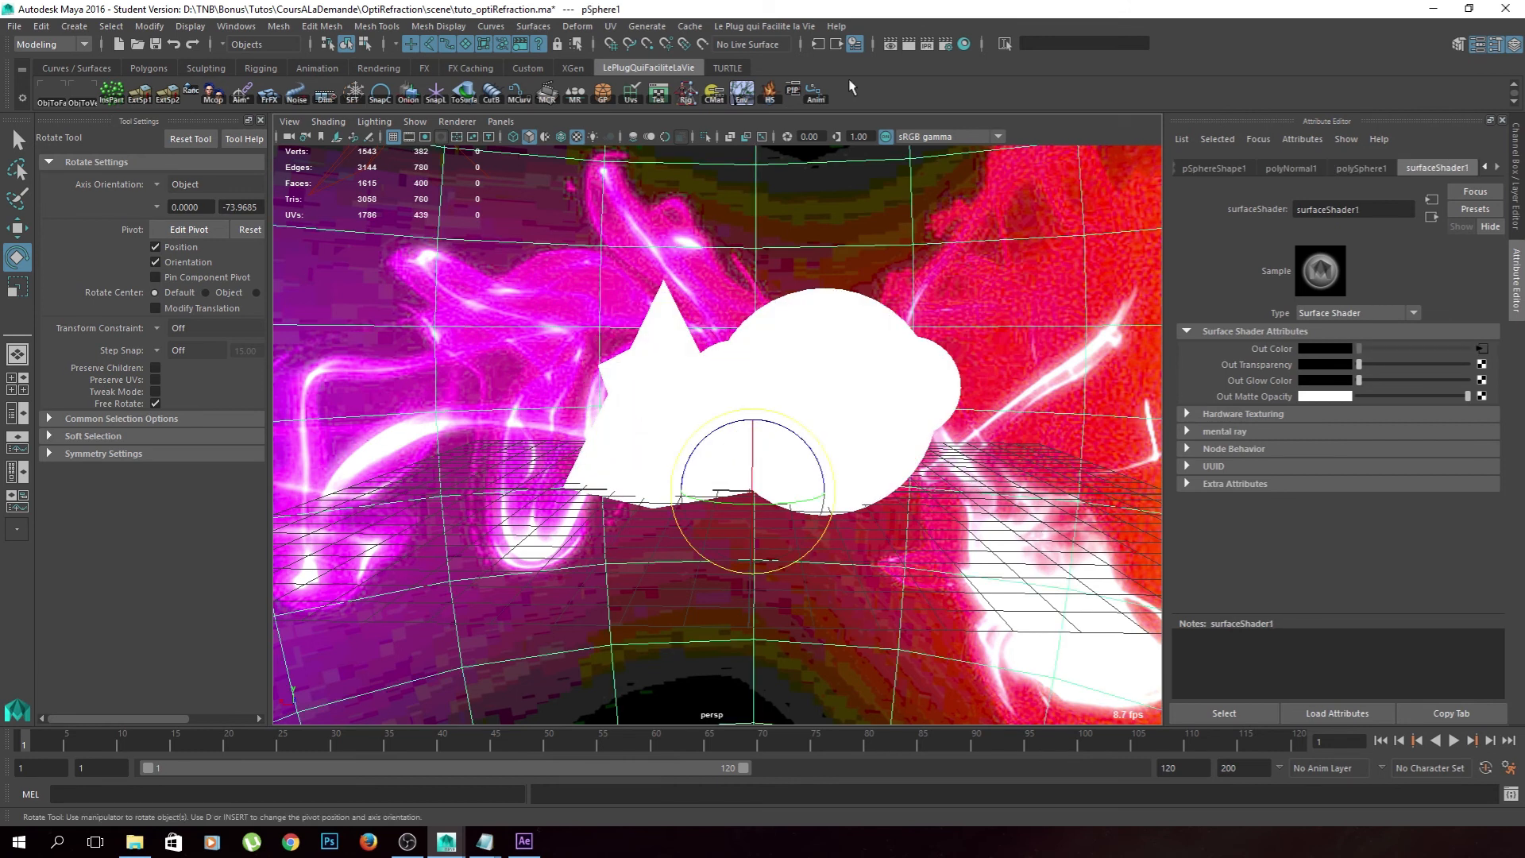
key(ctrl+h)
click(950, 244)
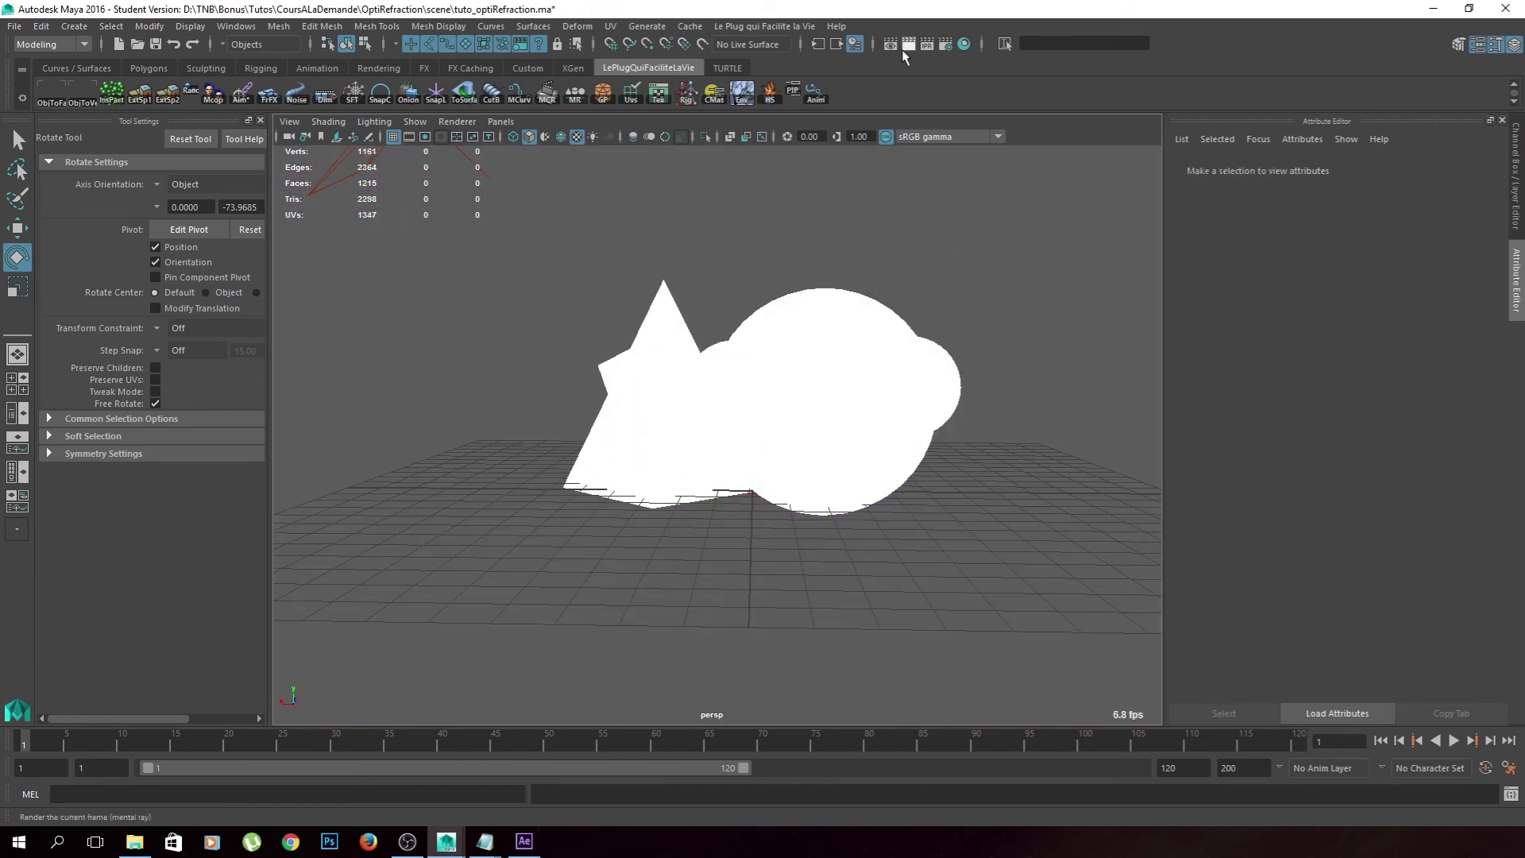
click(909, 43)
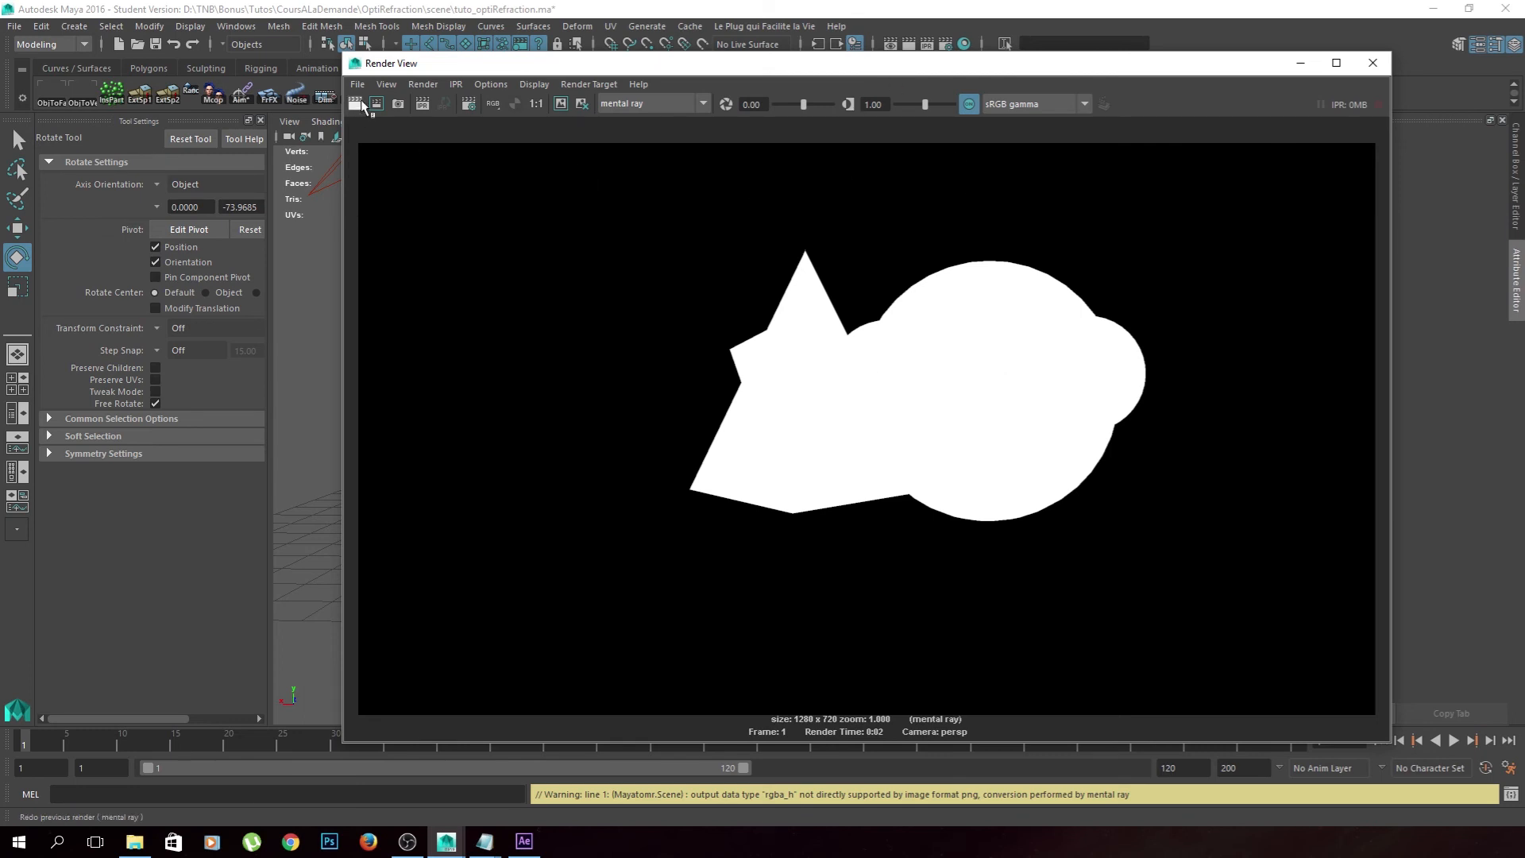
- In After Effects, import tuto_optiRefraction.png and place it in the composition directly above the blurred refraction layer
click(525, 841)
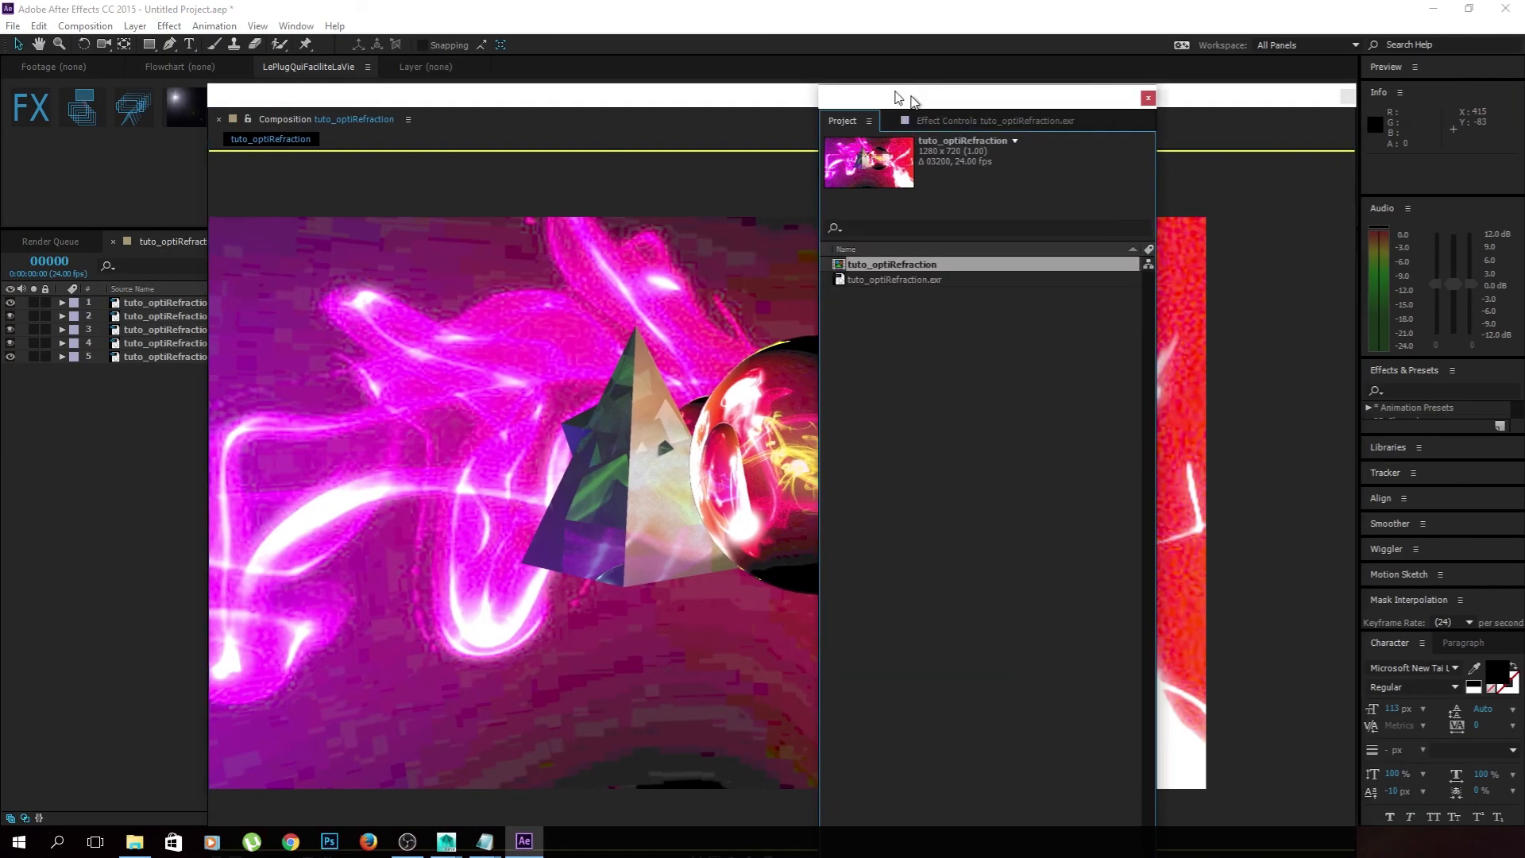
double_click(864, 360)
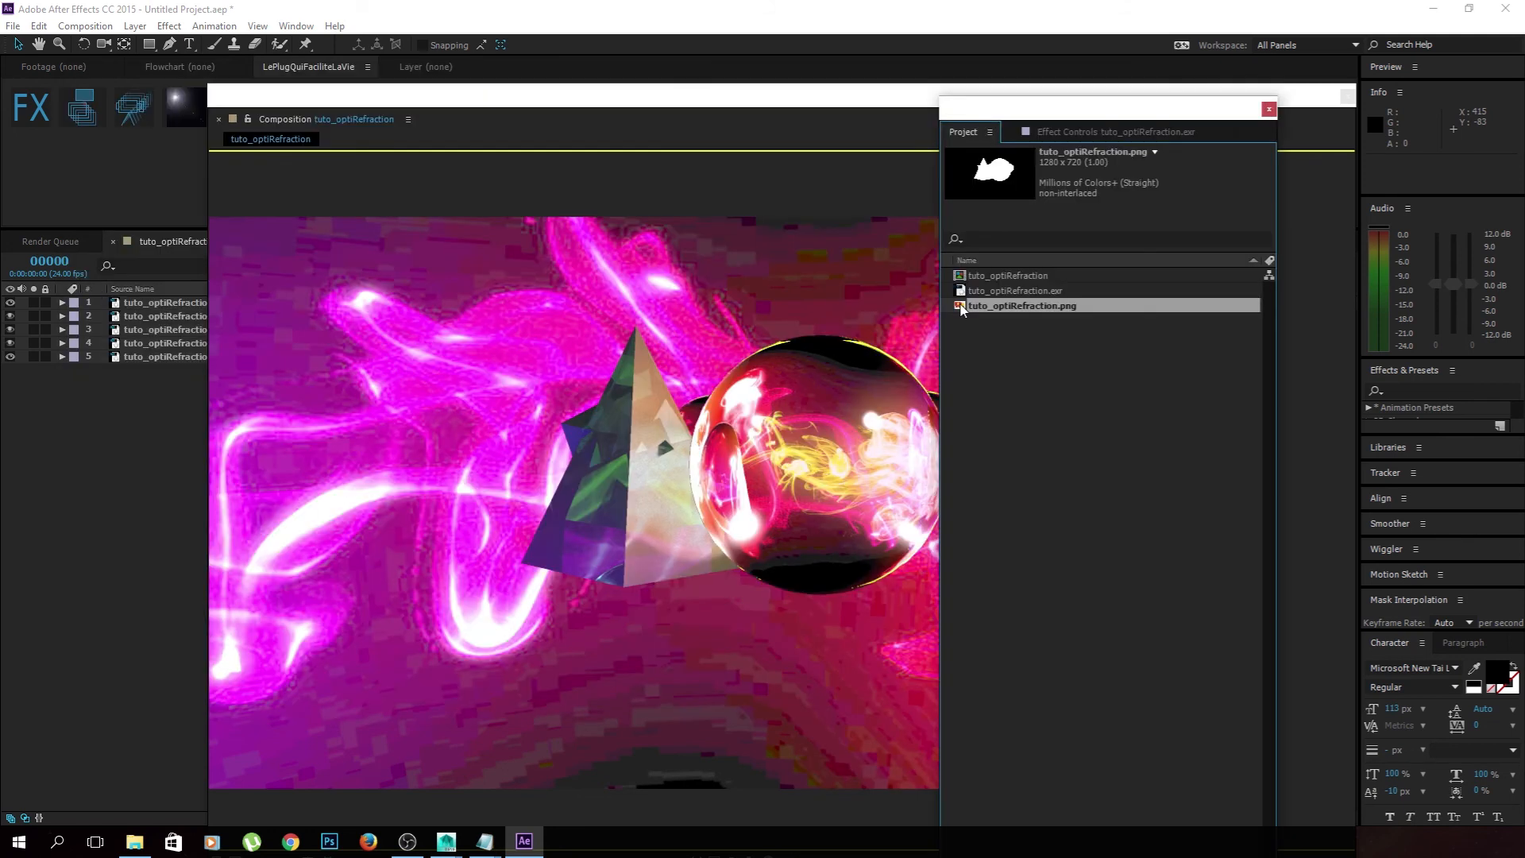
drag(960, 306, 68, 515)
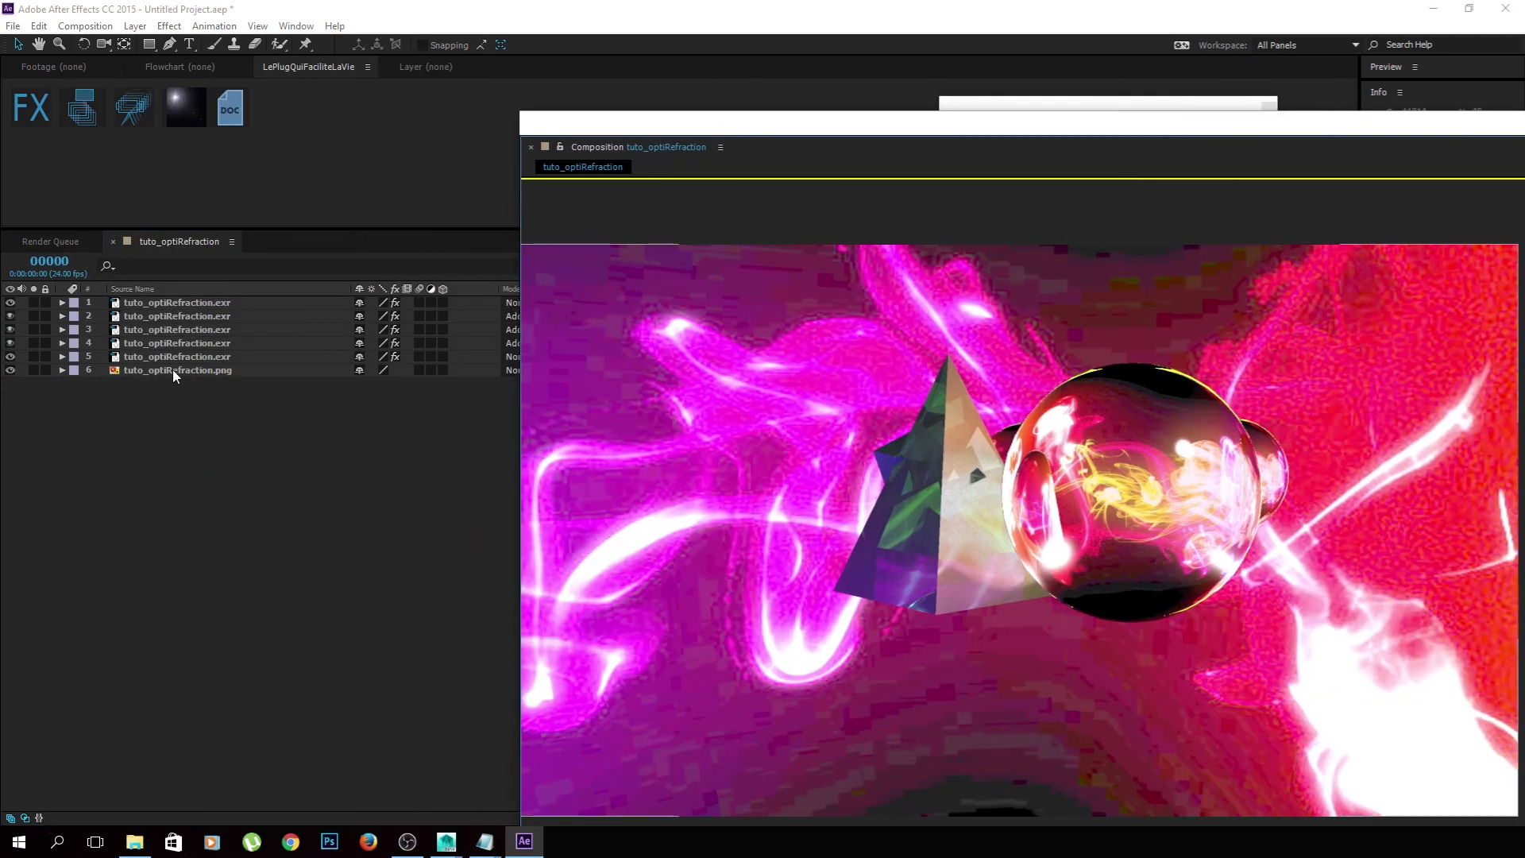
drag(174, 369, 184, 336)
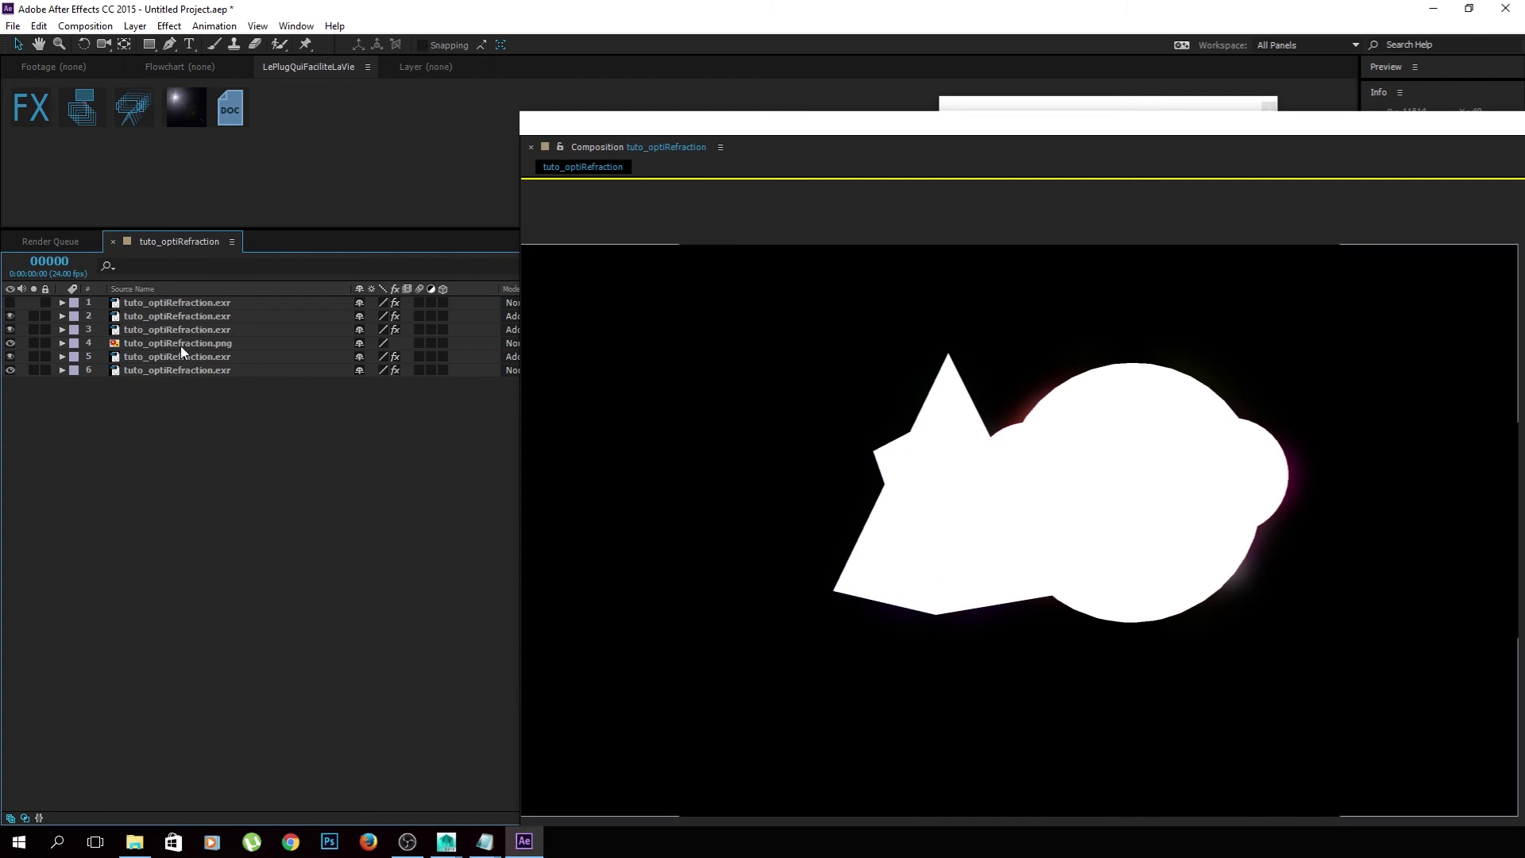
- Set the blurred refraction layer's track matte to Alpha so the PNG mask limits the blur
click(179, 346)
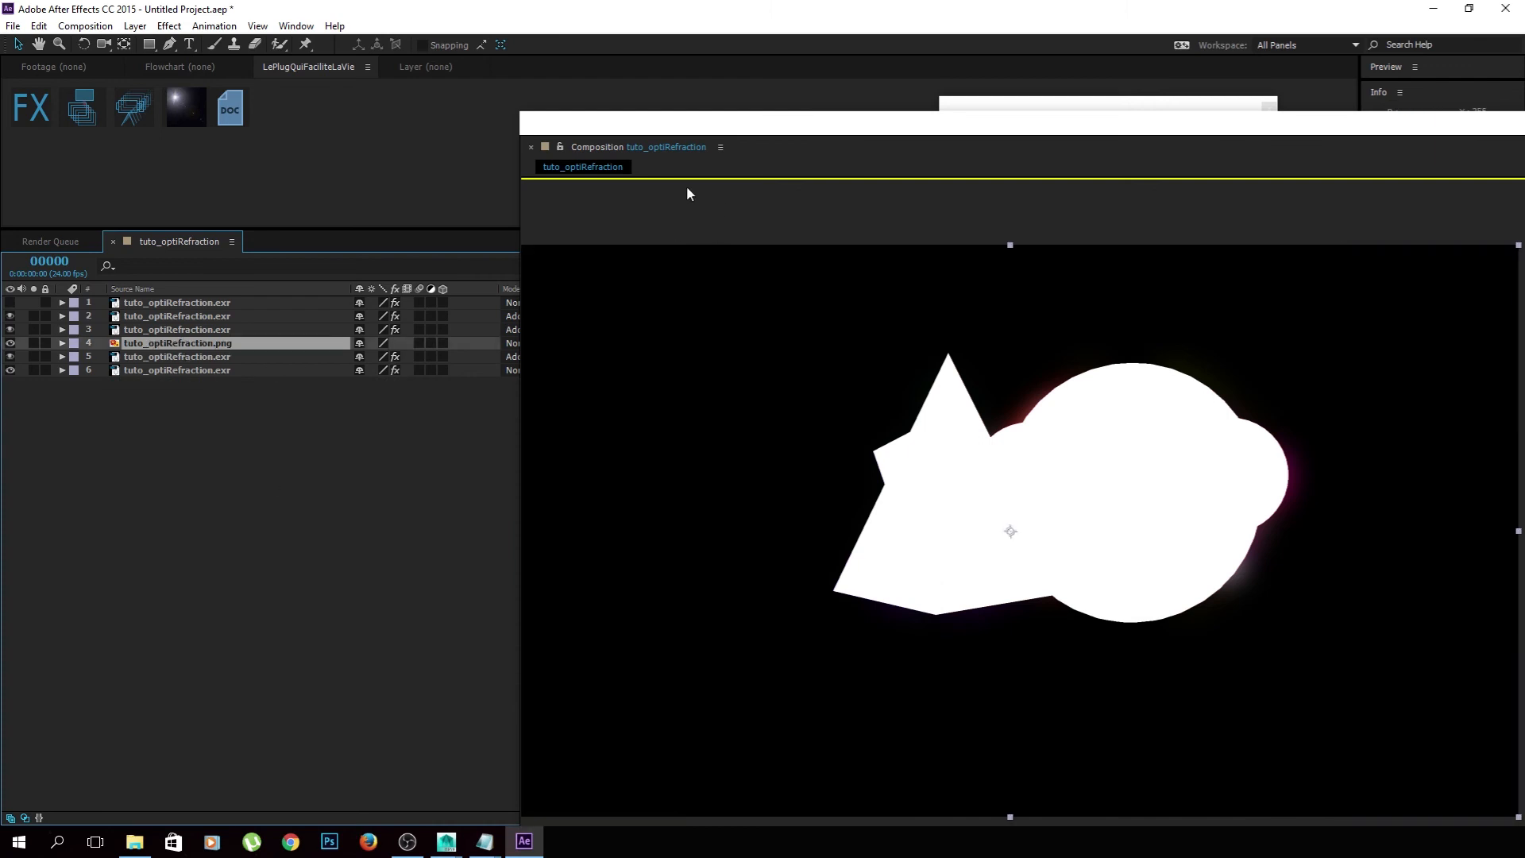
drag(633, 129, 991, 117)
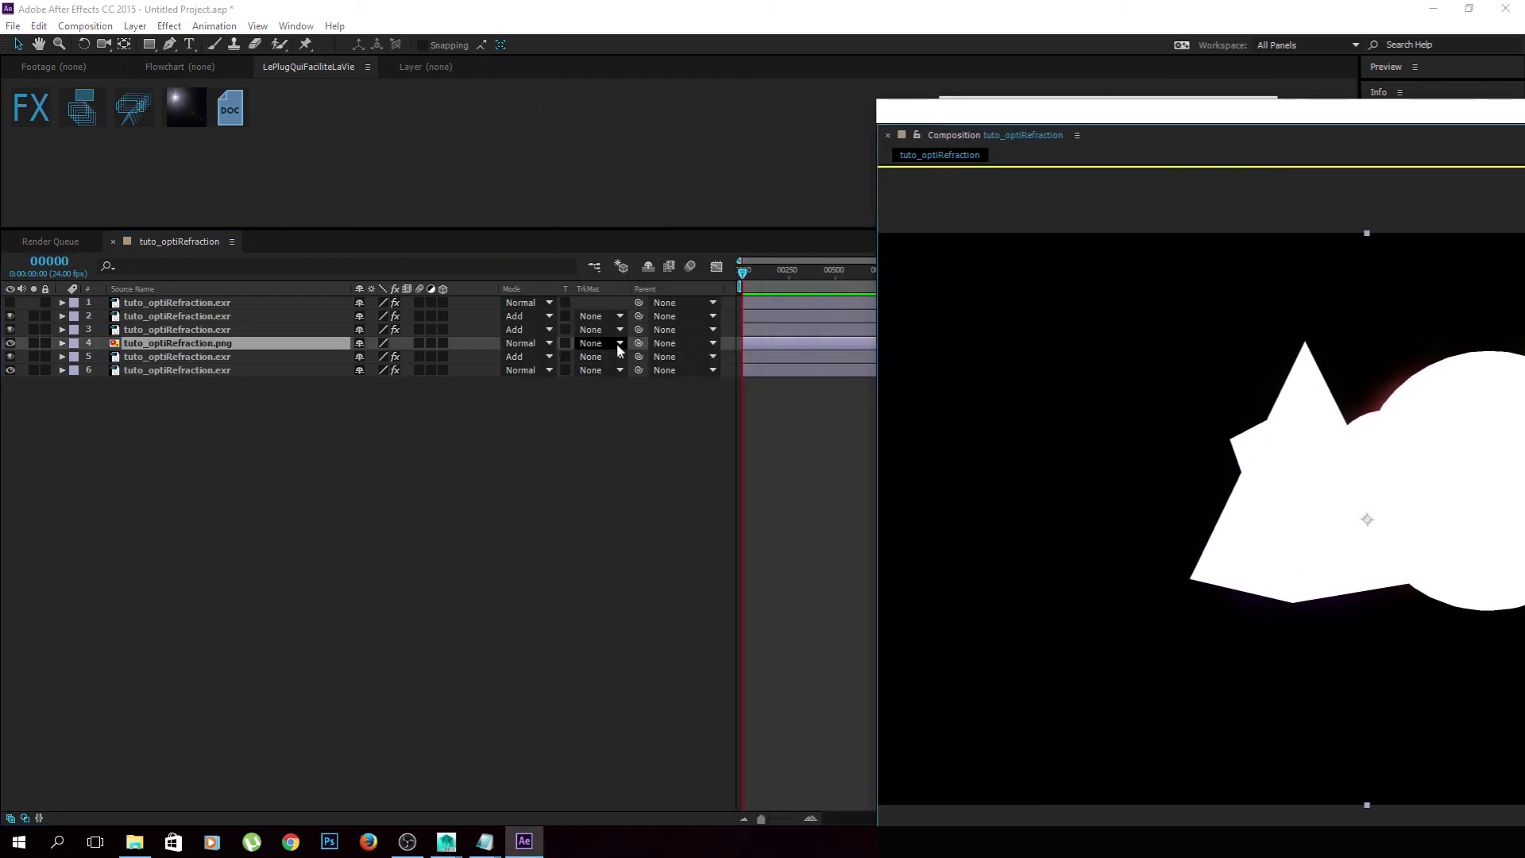
click(274, 359)
click(599, 357)
click(645, 397)
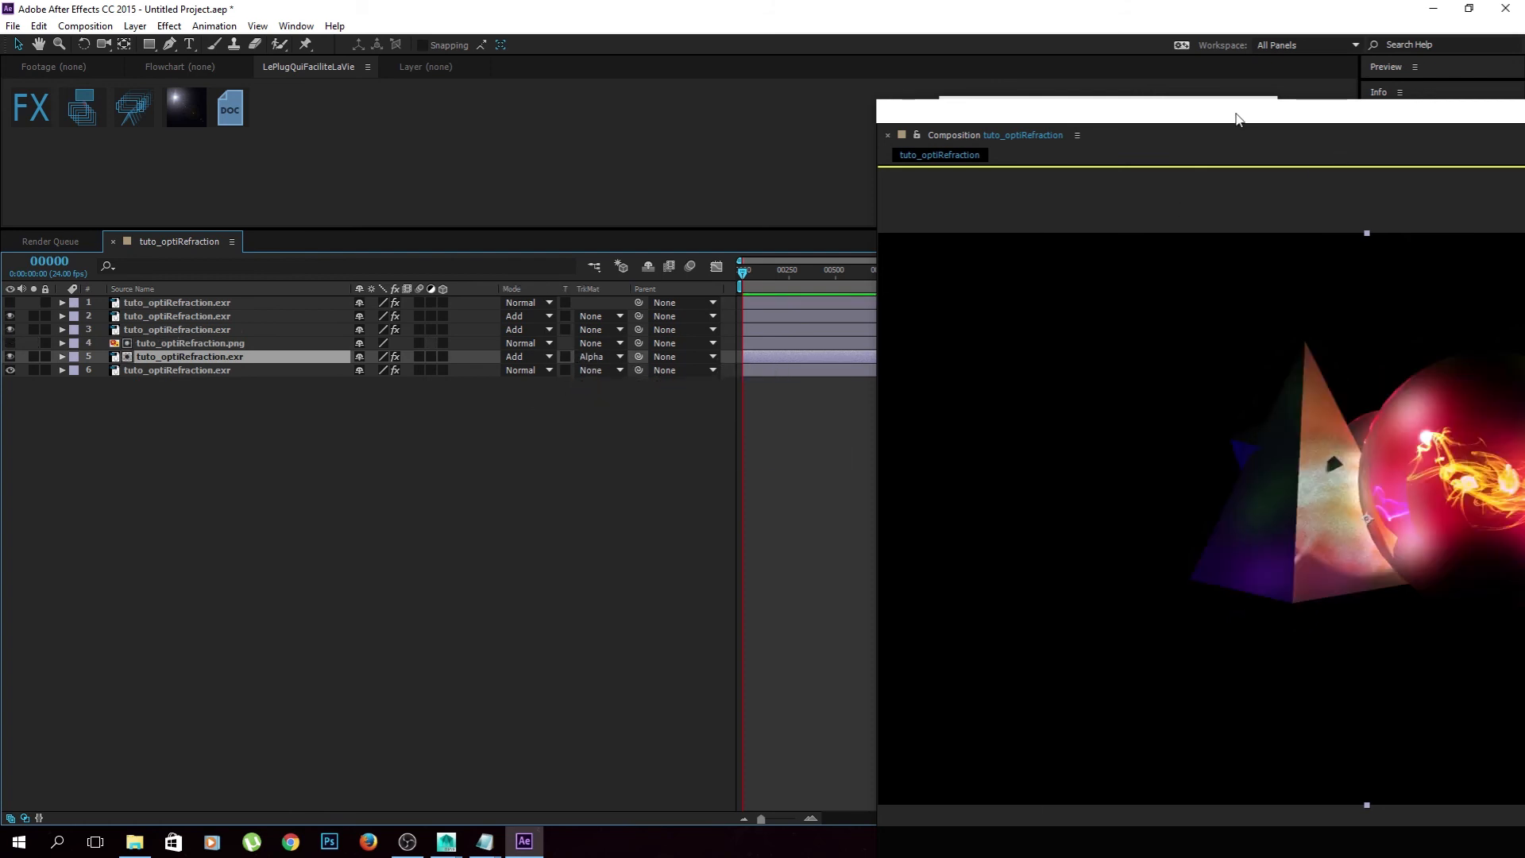
drag(1236, 116, 745, 100)
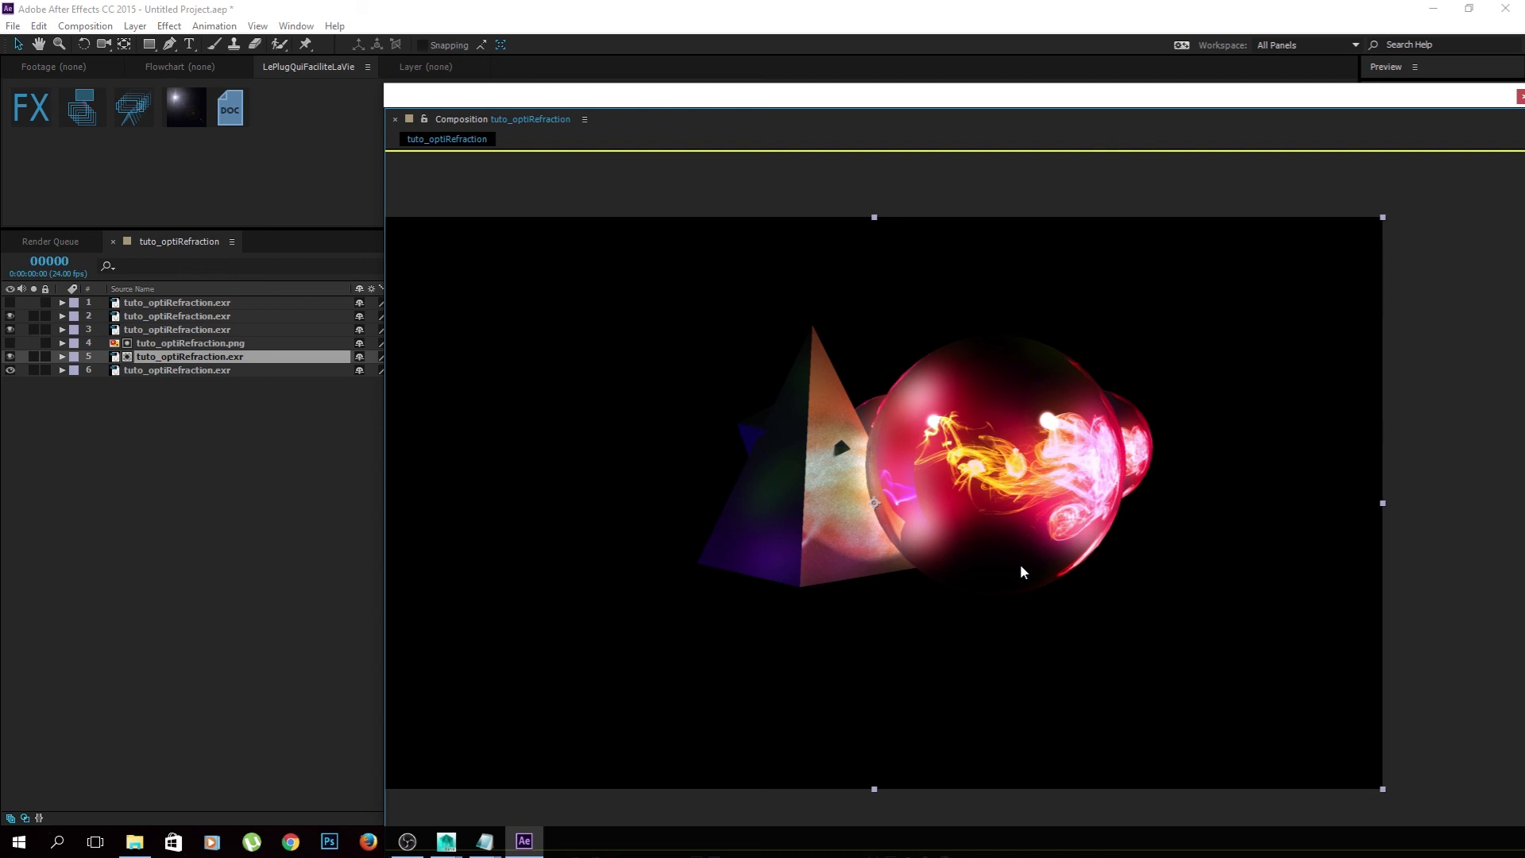
- Switch to Maya, minimise the Render View, and assign the cone and spheres a transparent glass material in place of the white shader
mouse_move(447, 842)
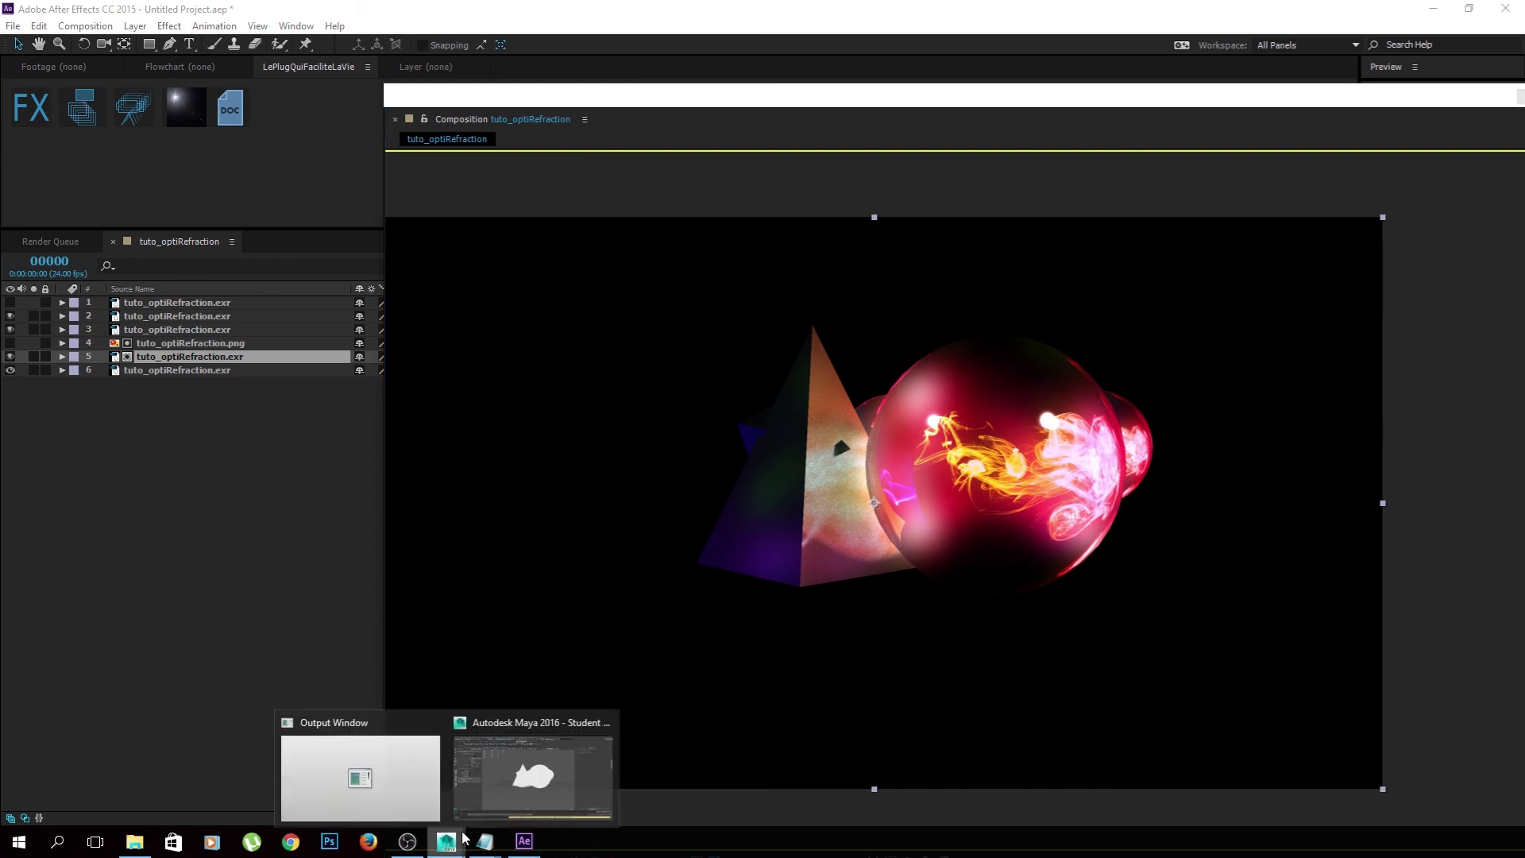
click(497, 789)
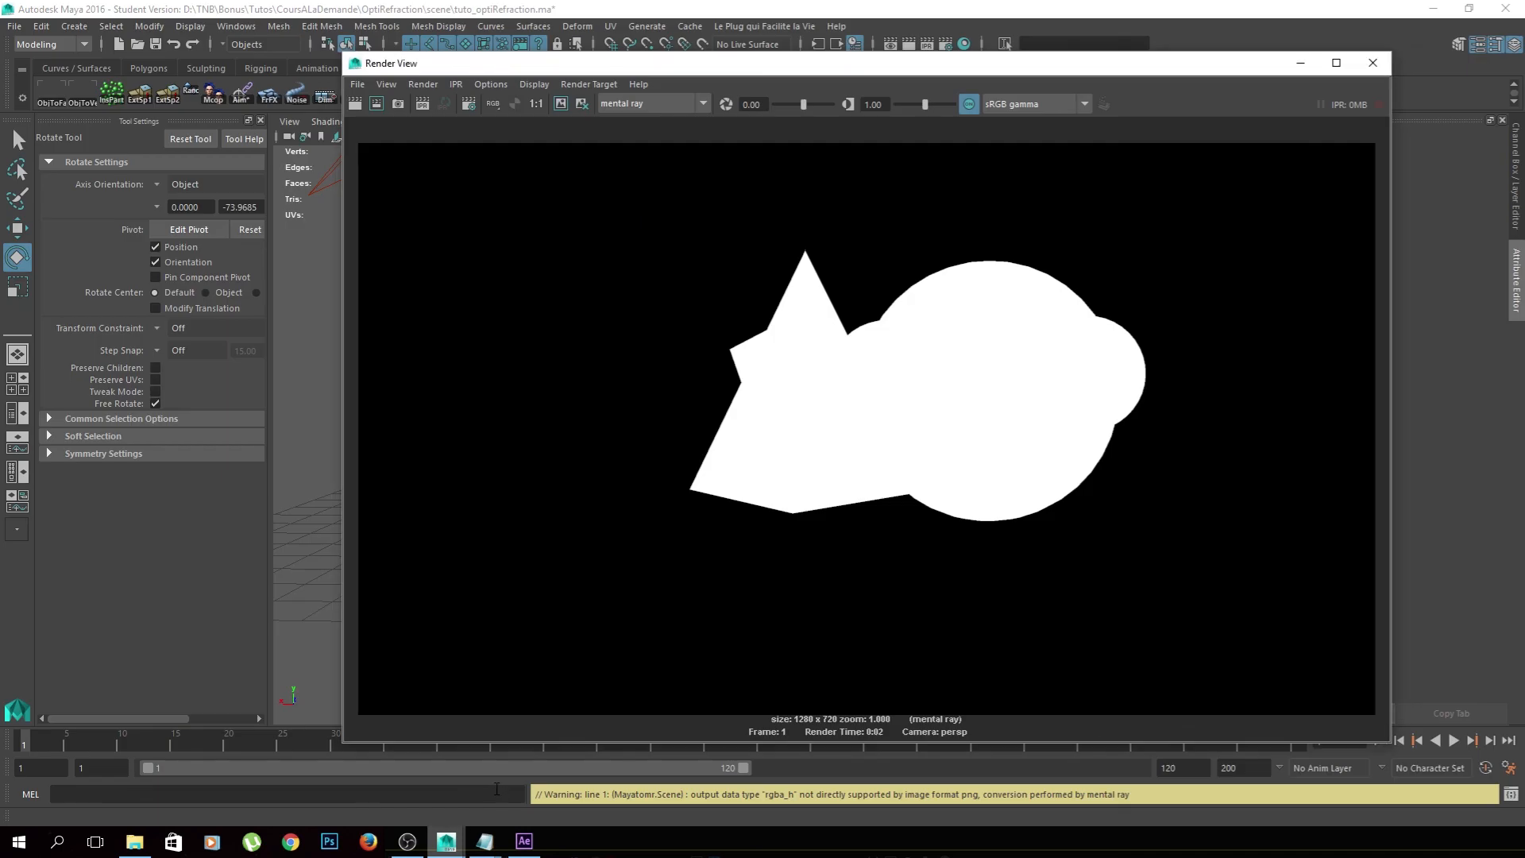
click(1301, 64)
click(691, 382)
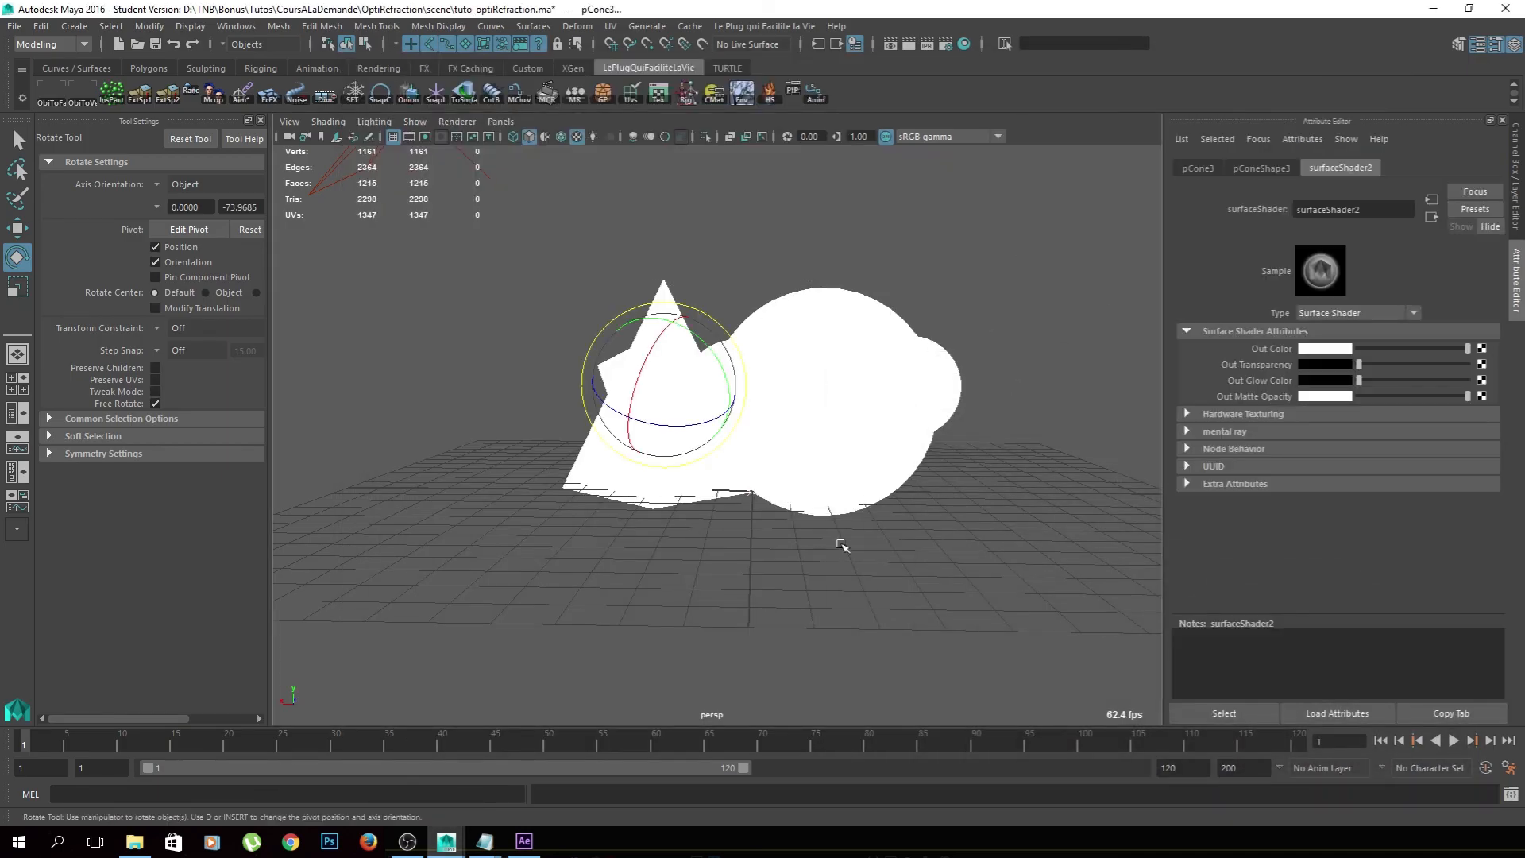
click(1044, 320)
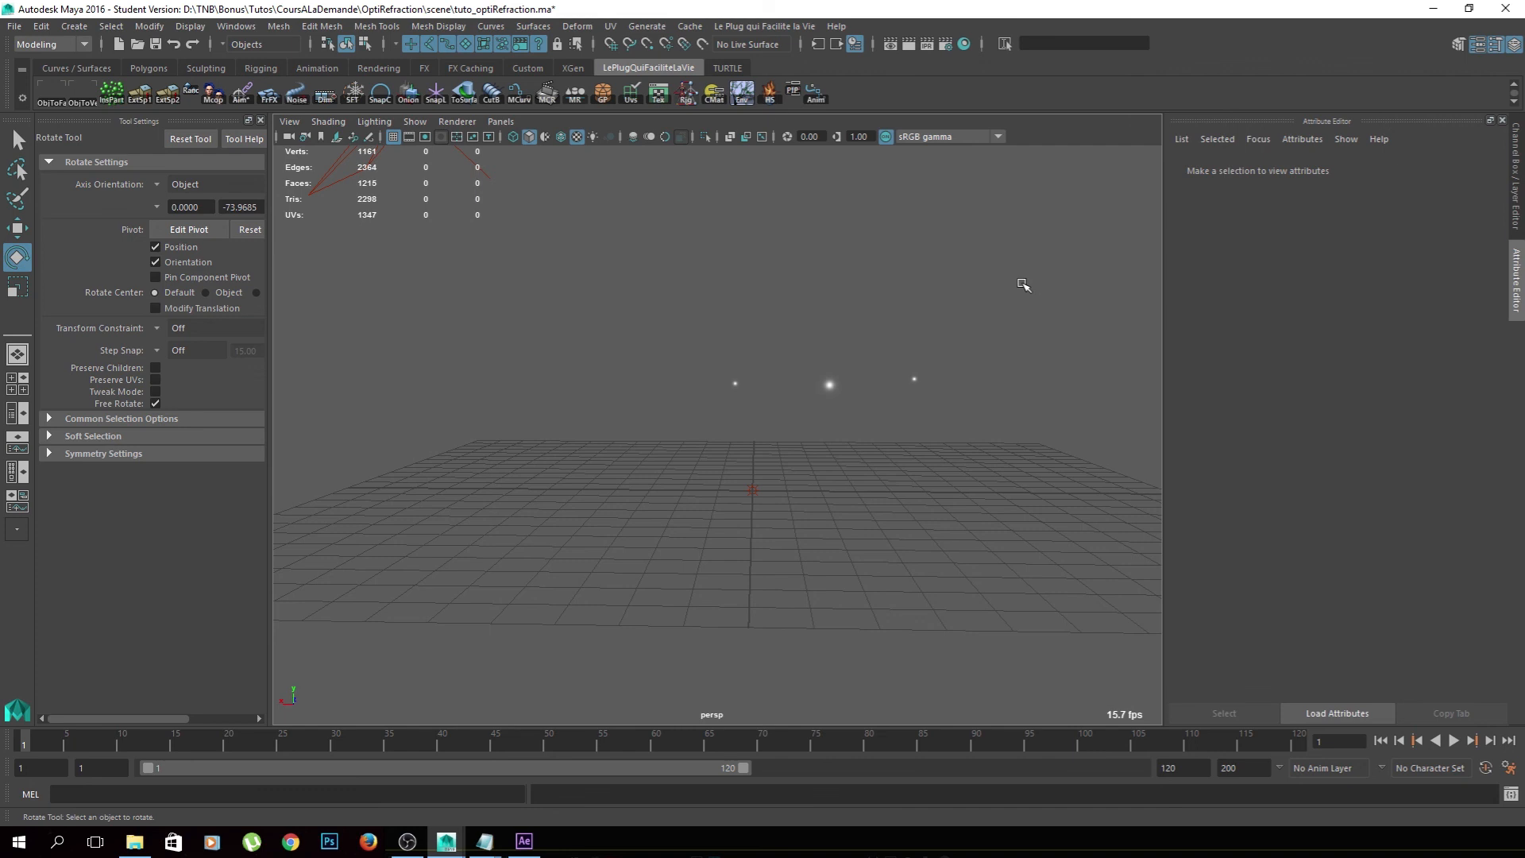